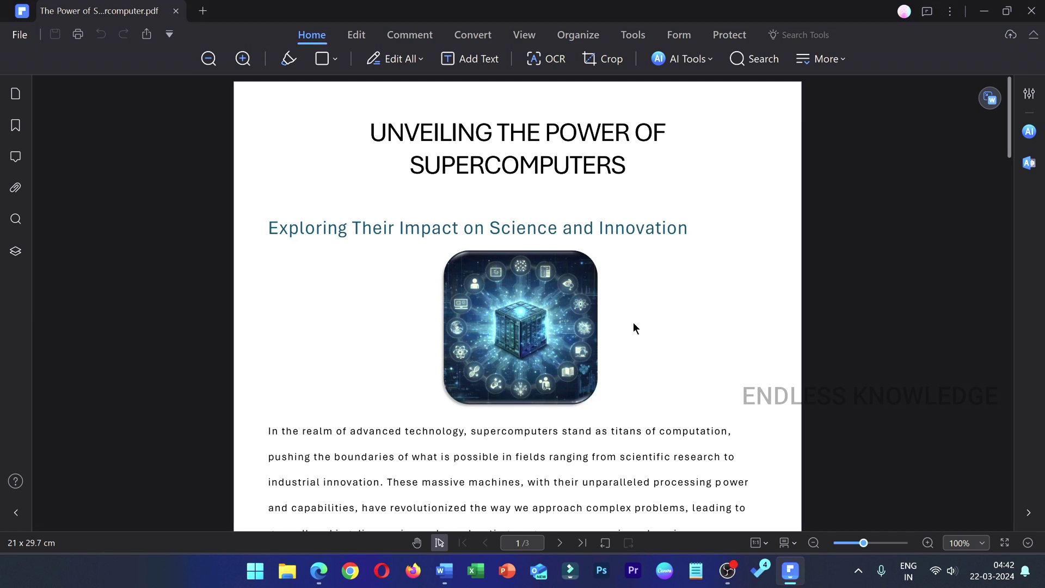
- Scroll through pages 1–3 to the 'Fueling Innovation and Industry Applications' section on page 3
scroll(633, 323, down, 15)
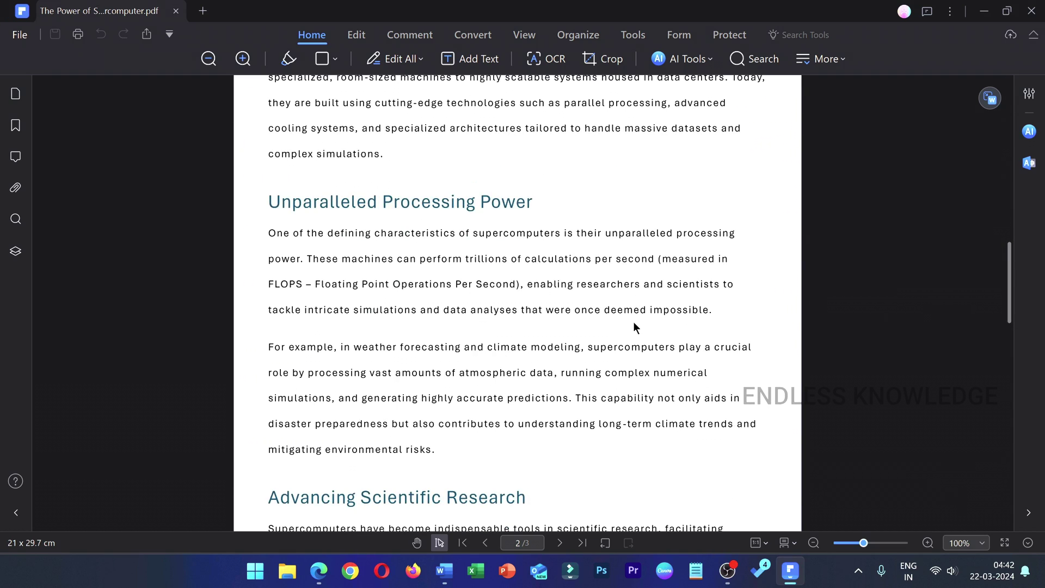
scroll(633, 325, down, 1)
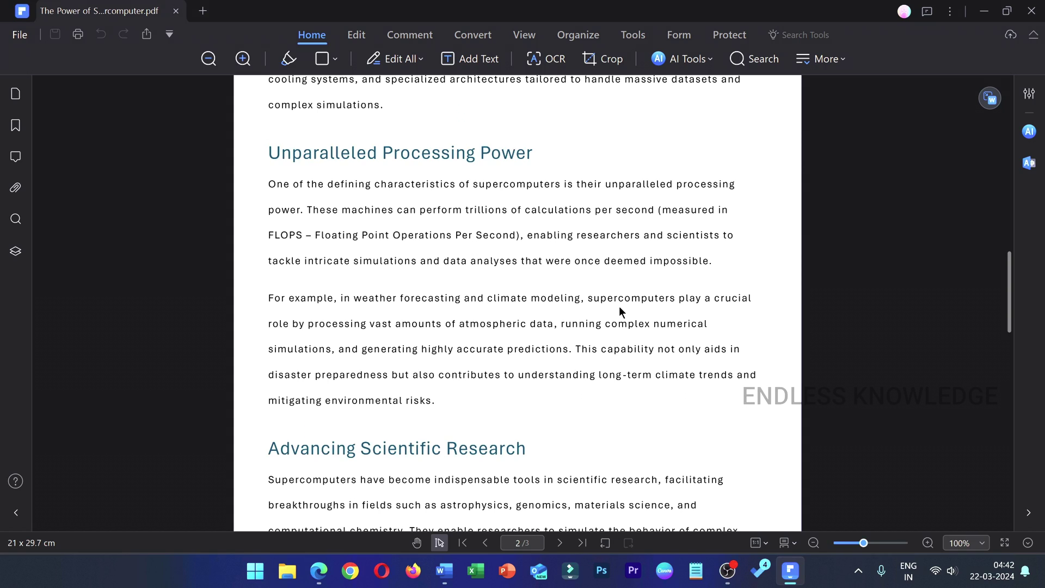
scroll(620, 311, up, 15)
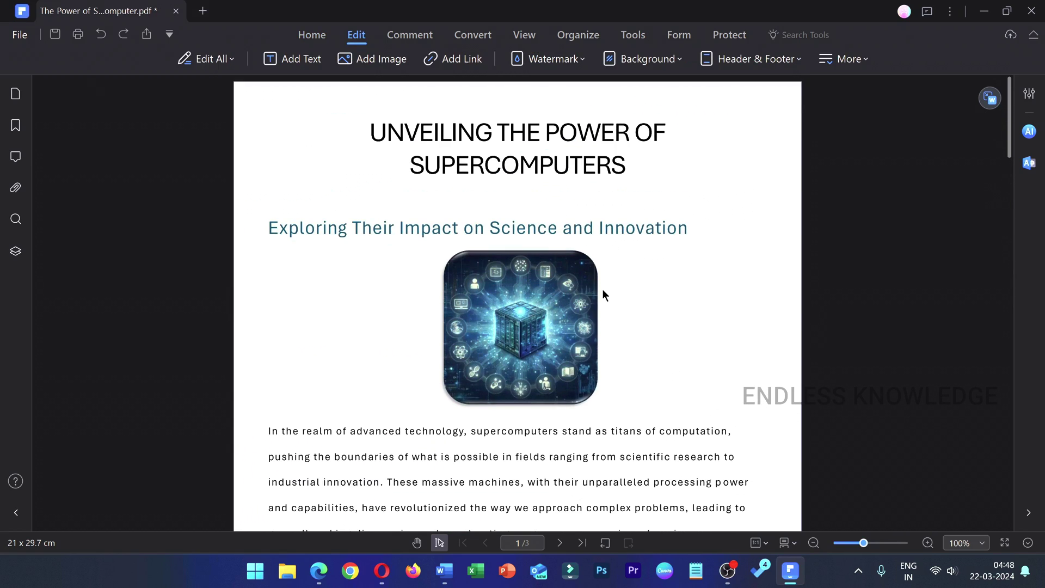
scroll(601, 288, down, 12)
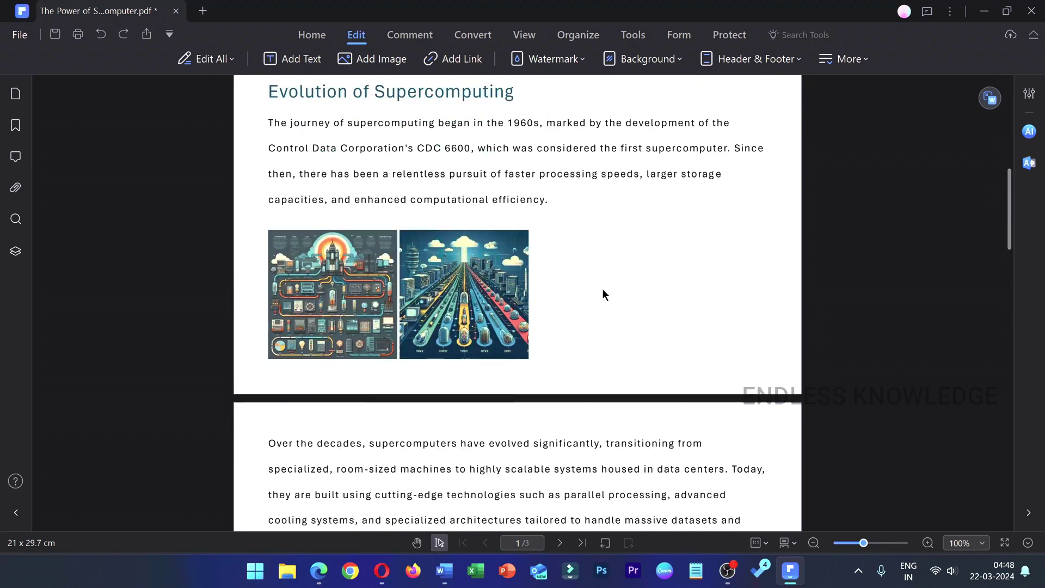
scroll(603, 295, down, 10)
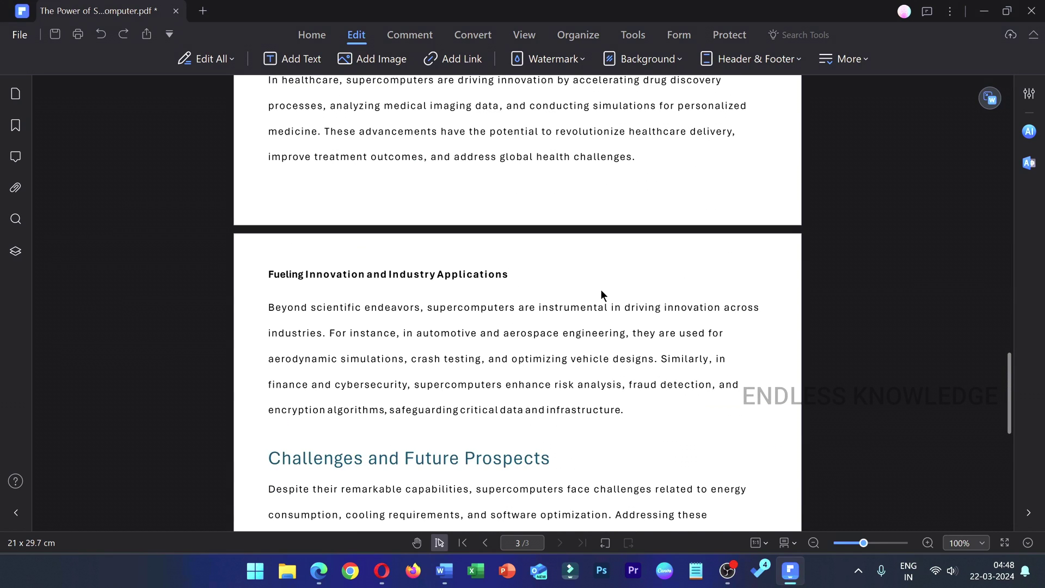
scroll(598, 297, down, 3)
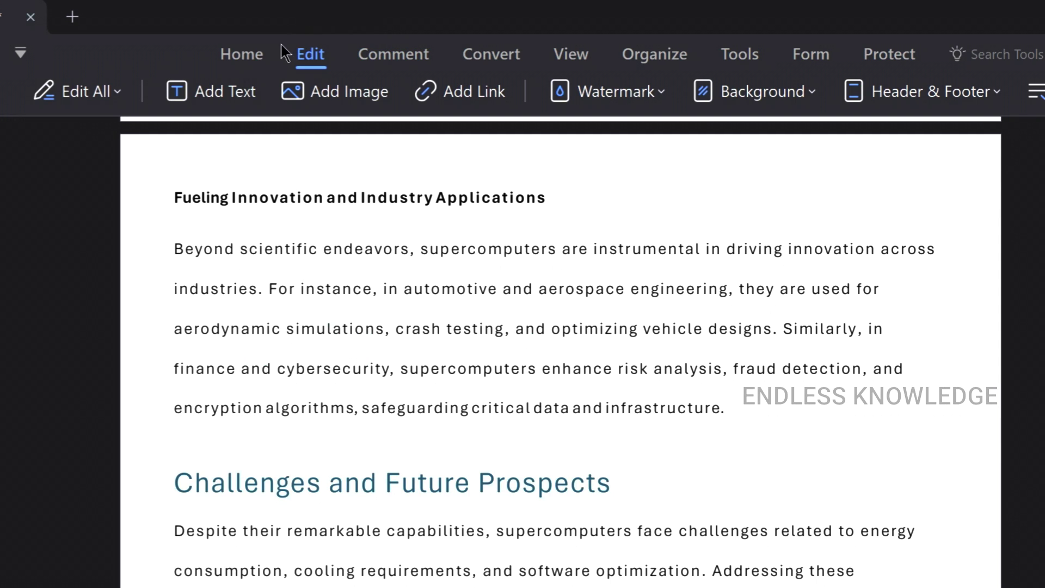
- Turn on Edit All mode from the Home toolbar, toggling it off and back on
click(332, 36)
click(310, 54)
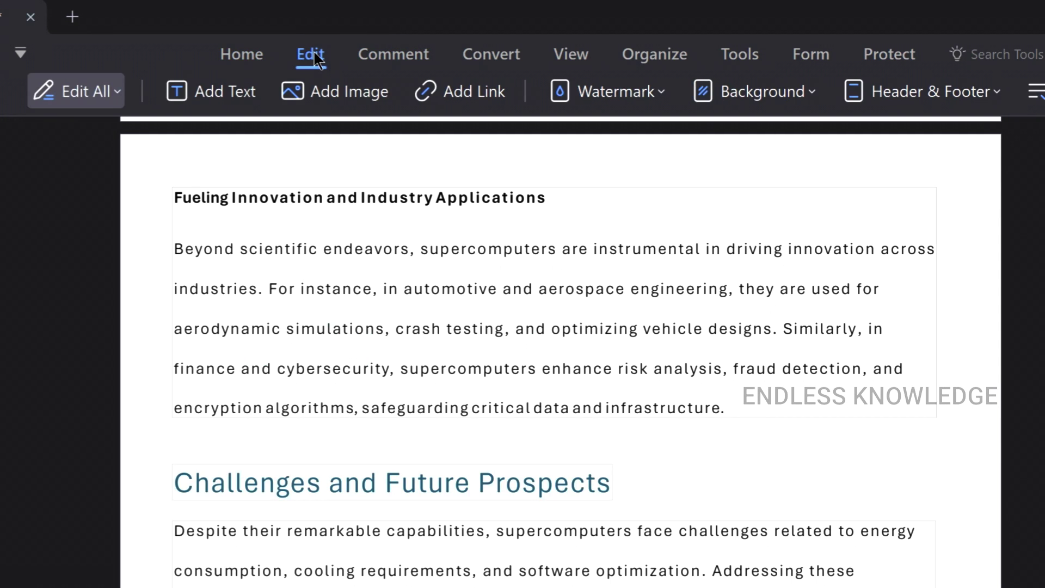
click(75, 99)
click(70, 91)
click(58, 92)
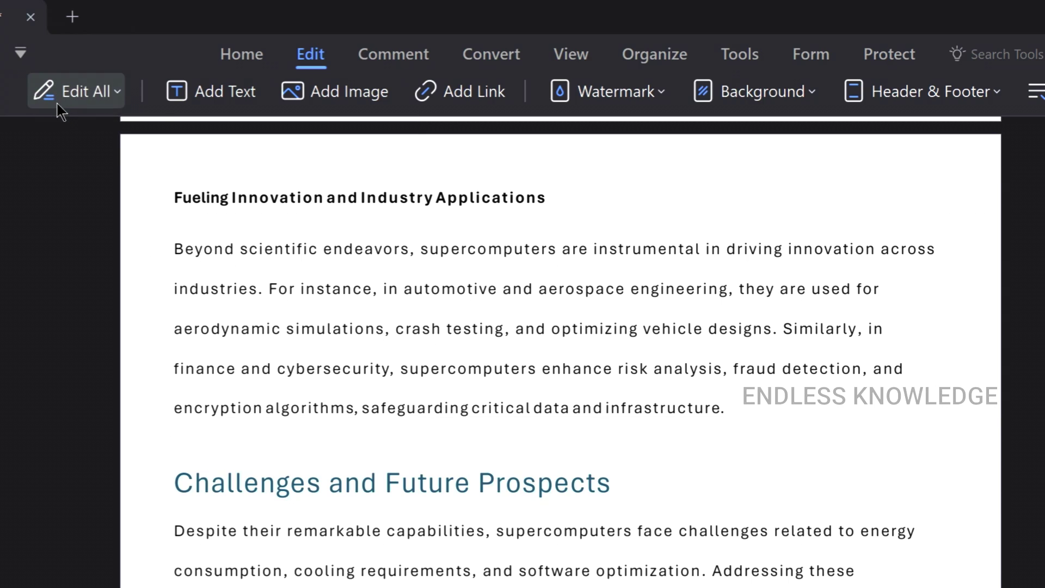
click(228, 55)
click(336, 89)
- Select the Beyond paragraph text, then switch edit mode to Edit Text and back to Edit All
click(594, 332)
drag(728, 408, 352, 263)
click(438, 284)
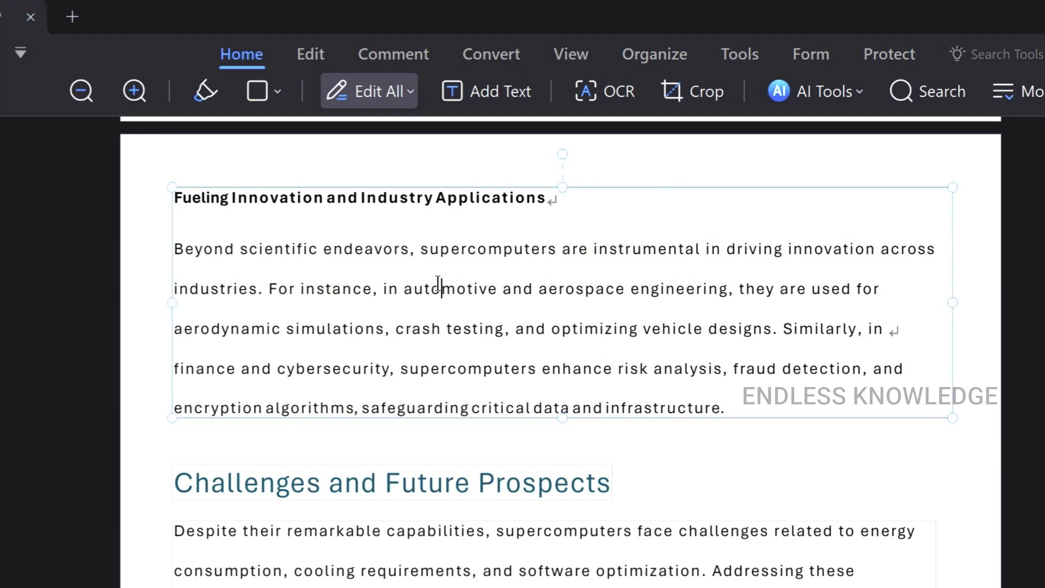
click(410, 96)
click(394, 144)
click(411, 97)
click(402, 124)
- Place the caret after 'infrastructure.' and edit within the 'Challenges and Future Prospects' heading box
click(759, 406)
scroll(754, 397, down, 3)
click(580, 338)
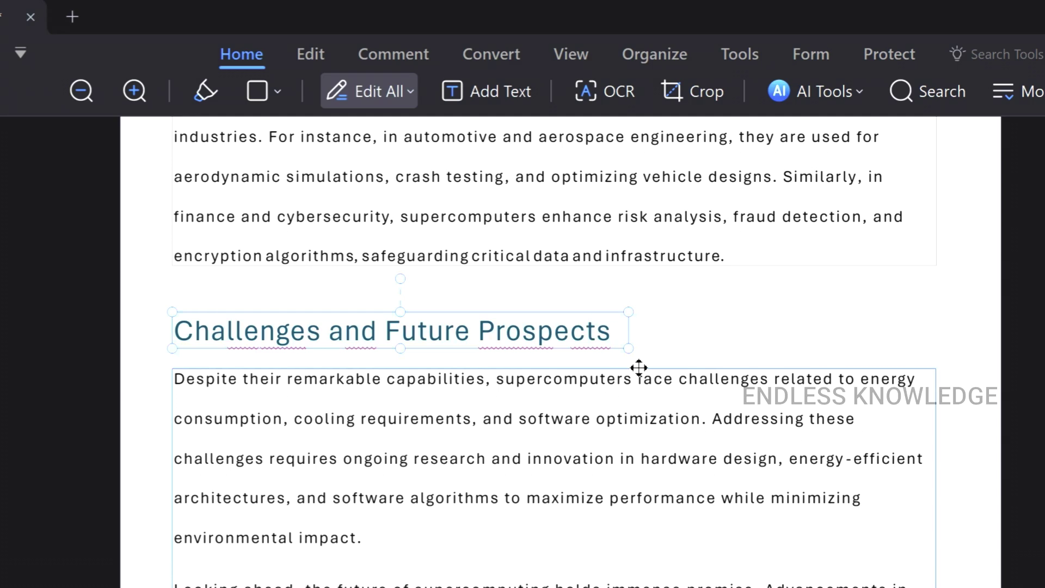
click(560, 315)
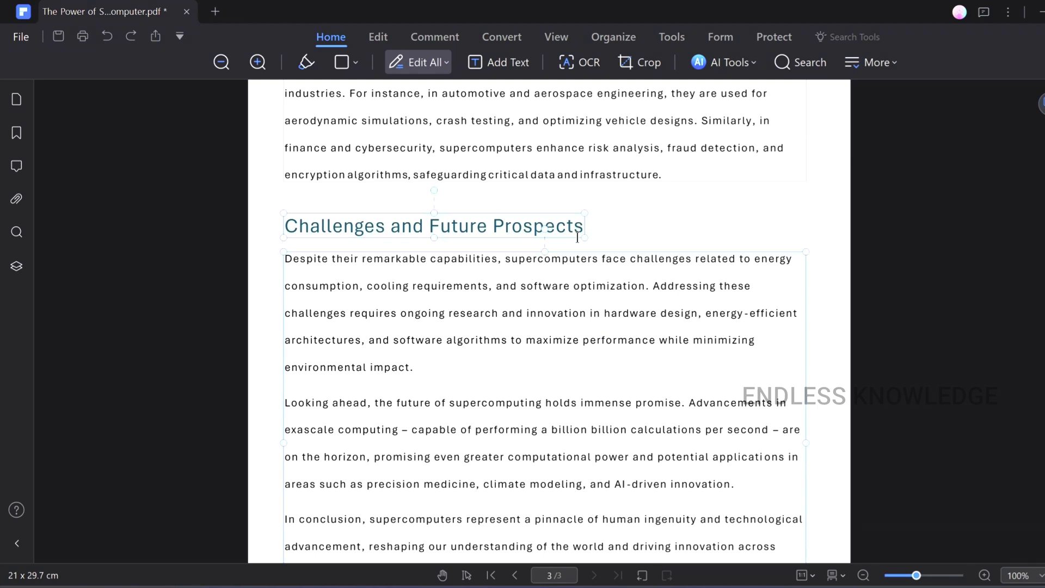
click(577, 245)
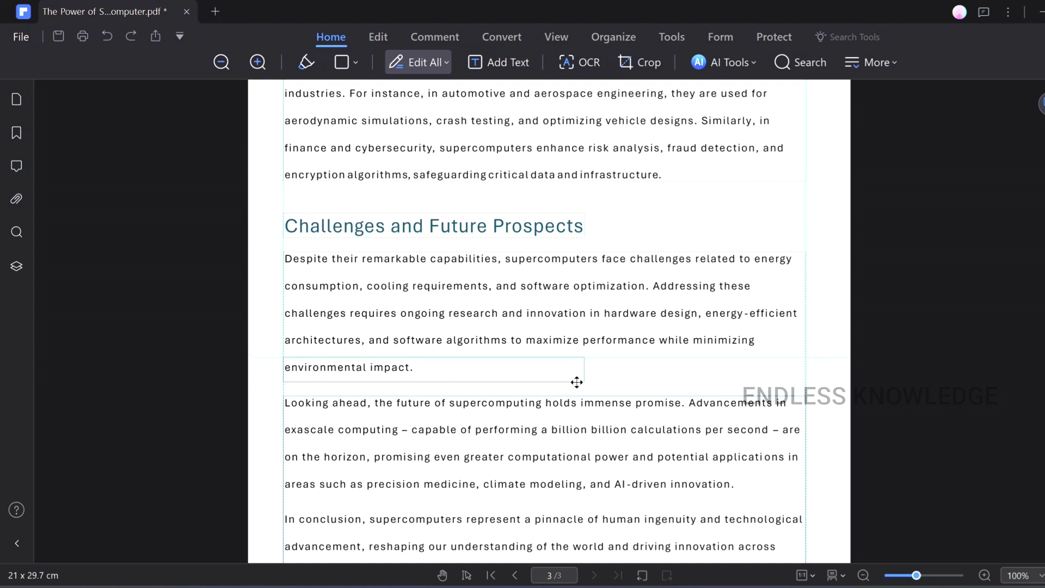
- Nudge the Challenges heading down and paste the 'Moreover, supercomputers…' paragraph after 'infrastructure.'
drag(576, 382, 576, 375)
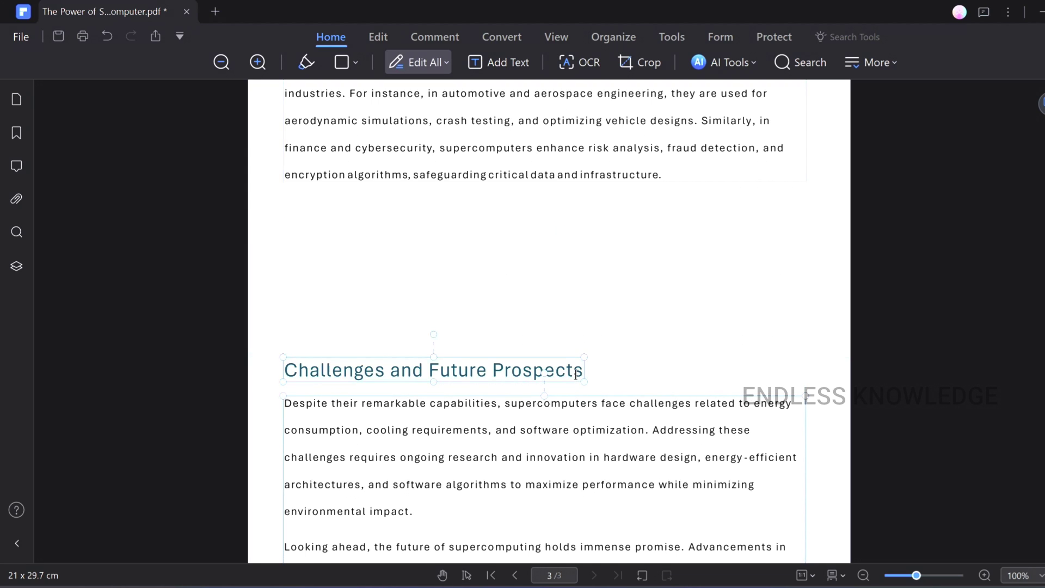
scroll(583, 341, up, 2)
click(699, 250)
key(Return)
key(Return)
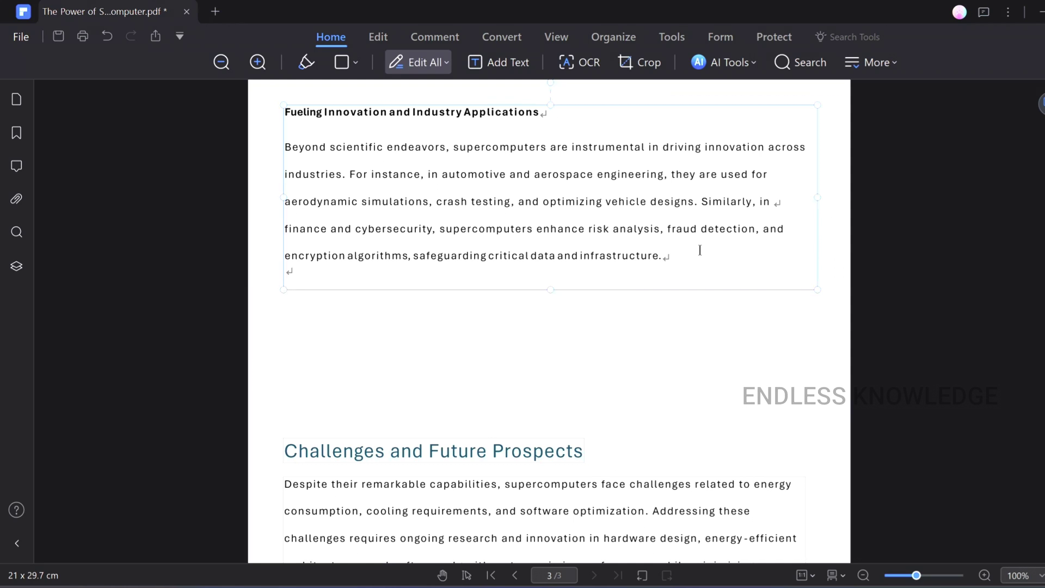
text(Moreover, supercomputers play a vital role in the development of emerging technologies such as artificial intelligence (AI), machine learning (ML), and quantum computing. They provide the computational muscle needed to train complex AI models, process vast datasets for ML algorithms, and simulate quantum phenomena, unlocking new frontiers in computation and problem-solving.)
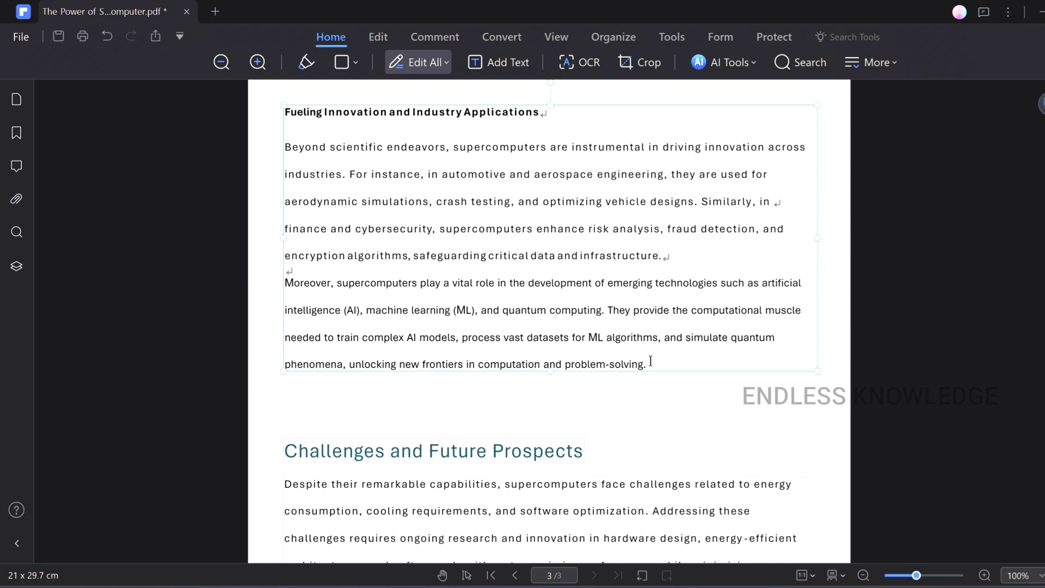
click(501, 205)
drag(646, 364, 271, 281)
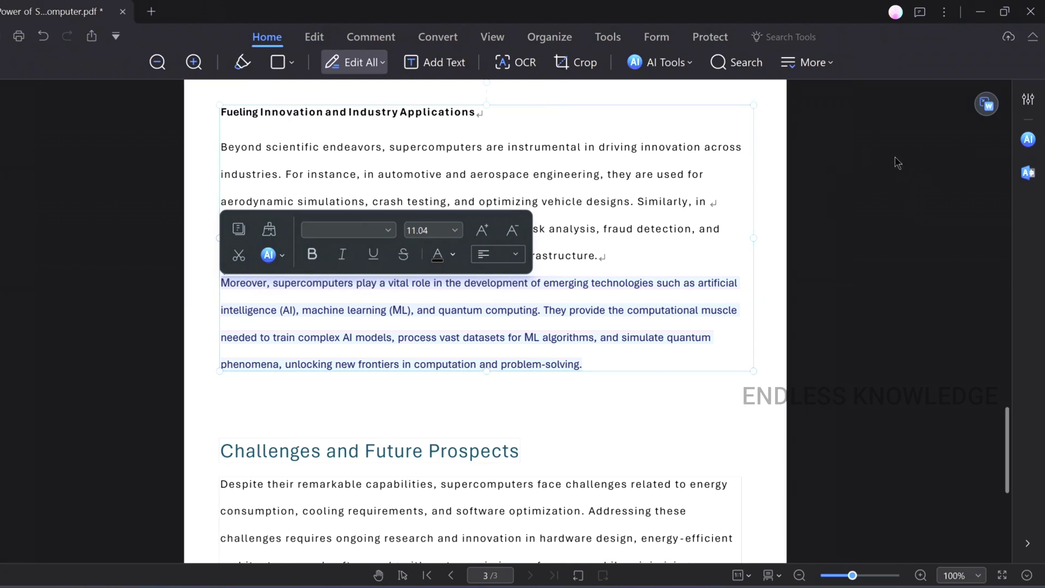
- Open the text Properties panel and browse the font list
click(1026, 103)
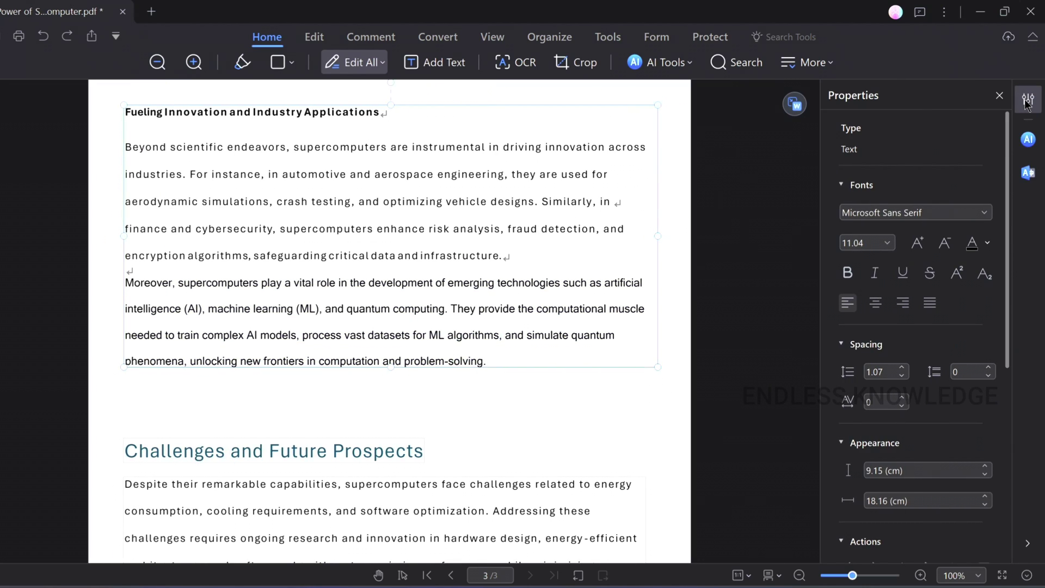
scroll(941, 311, down, 1)
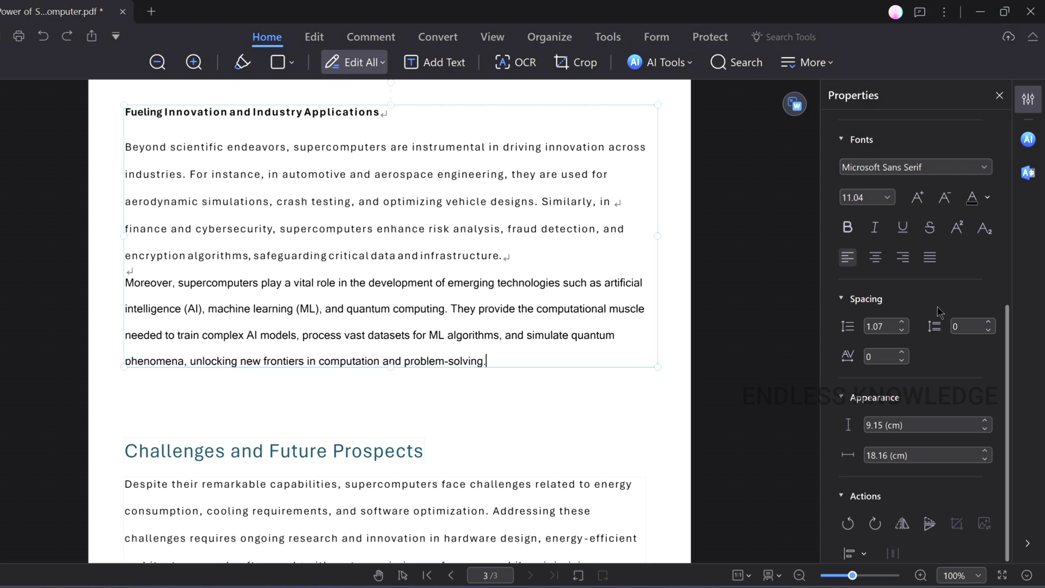
scroll(929, 263, up, 1)
click(983, 212)
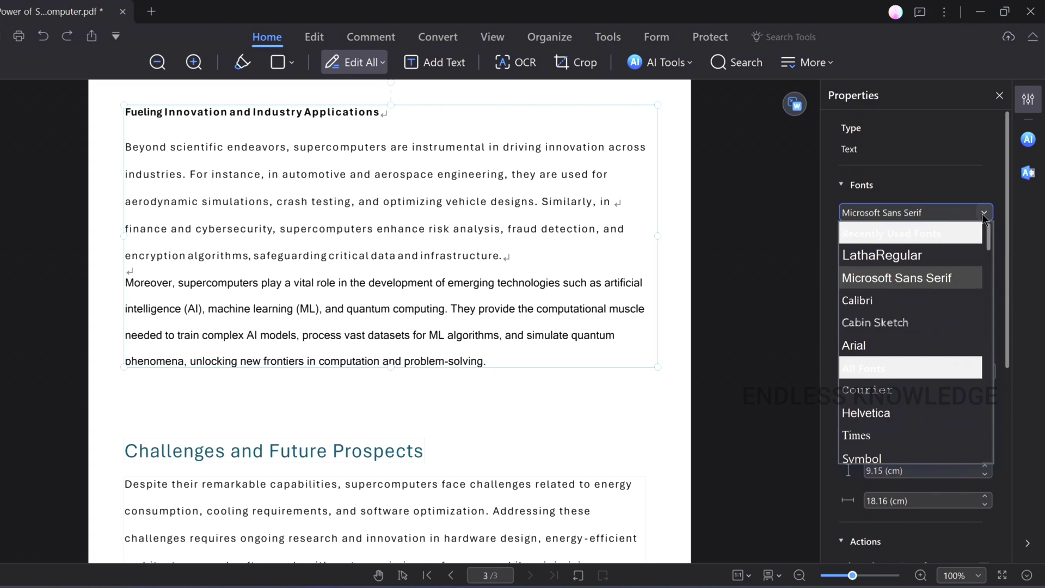
click(928, 215)
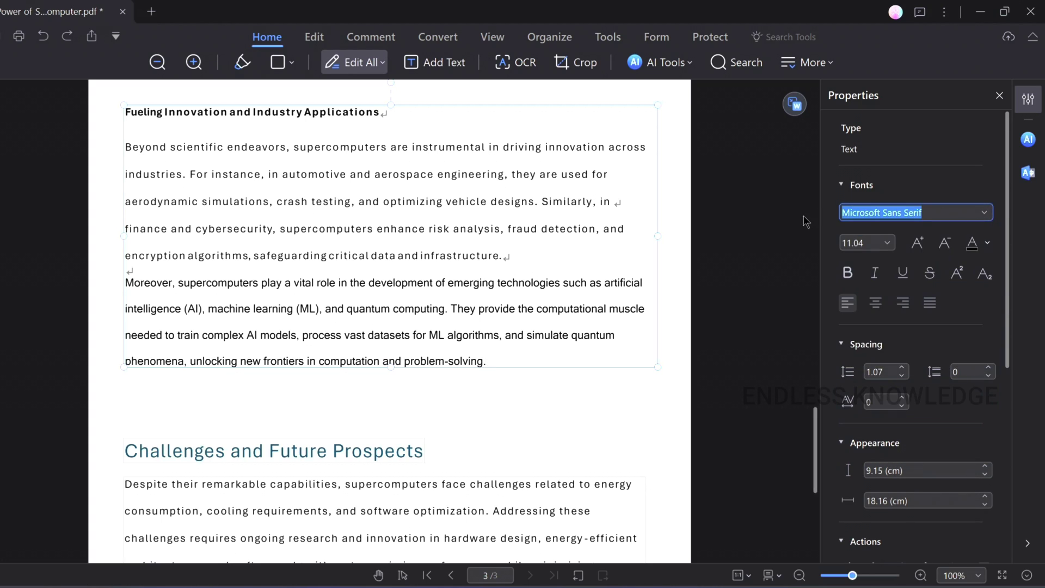
text(al)
key(BackSpace)
key(BackSpace)
key(BackSpace)
- Select the Moreover paragraph and set its font to Calibri
mouse_move(501, 360)
mouse_down()
mouse_move(115, 260)
mouse_move(115, 278)
mouse_up()
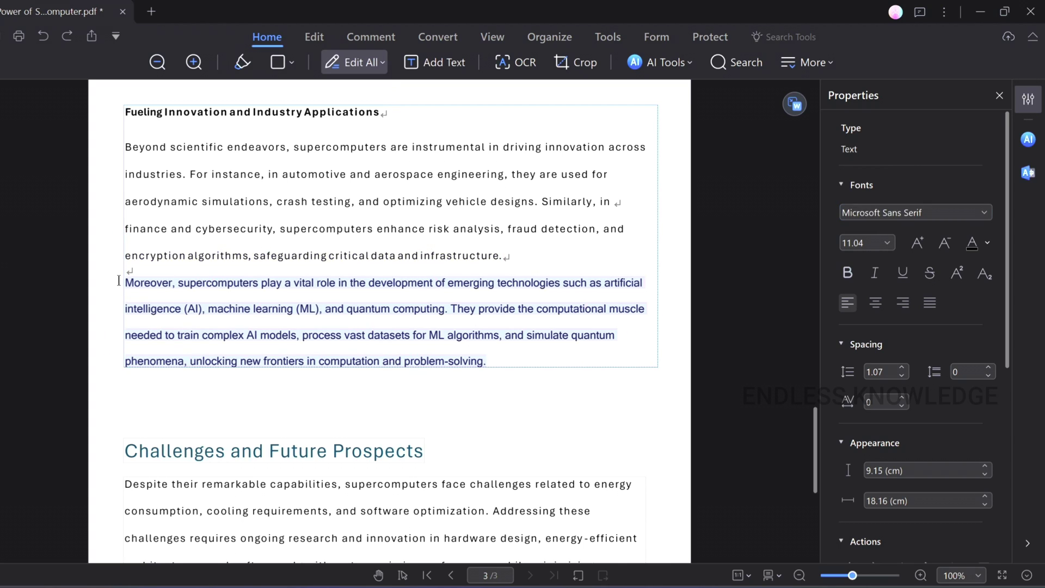
click(934, 208)
key(ctrl+a)
text(a)
key(BackSpace)
key(BackSpace)
key(Escape)
- Settle the paragraph's line spacing at 1.21, then select the Challenges heading
click(901, 368)
click(901, 370)
click(903, 377)
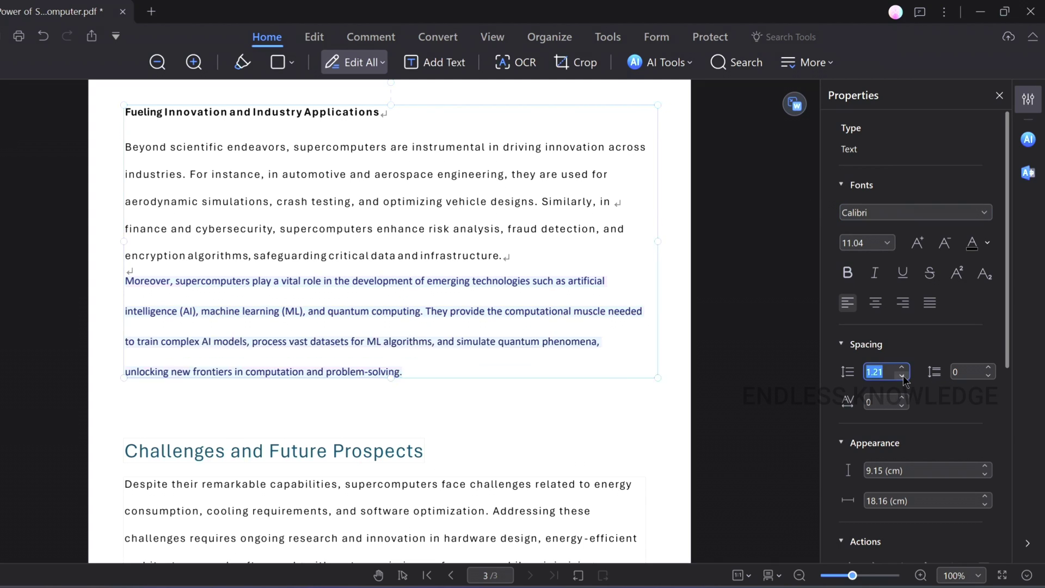
click(903, 376)
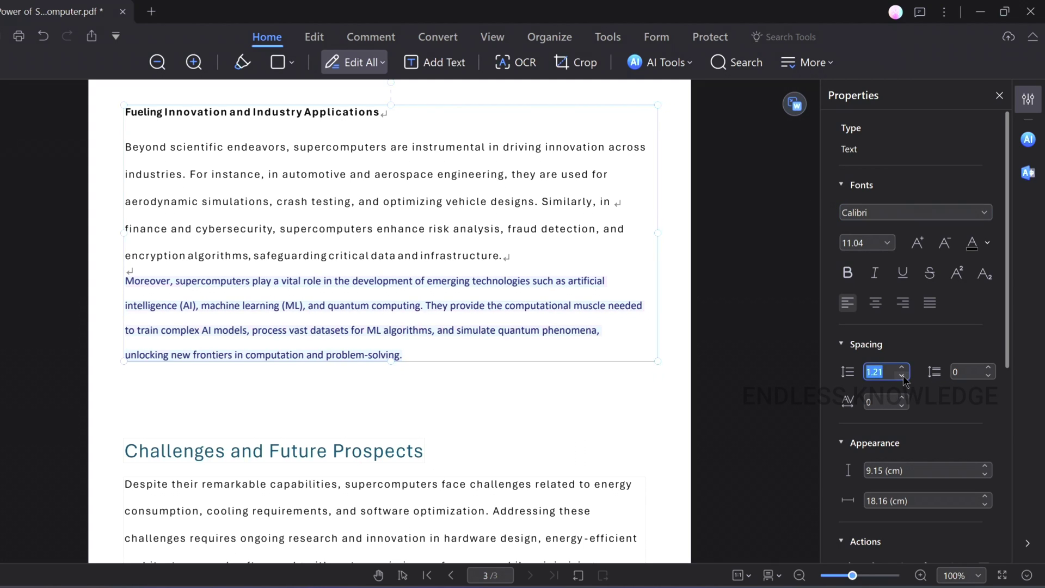
click(528, 384)
scroll(381, 392, down, 1)
click(354, 403)
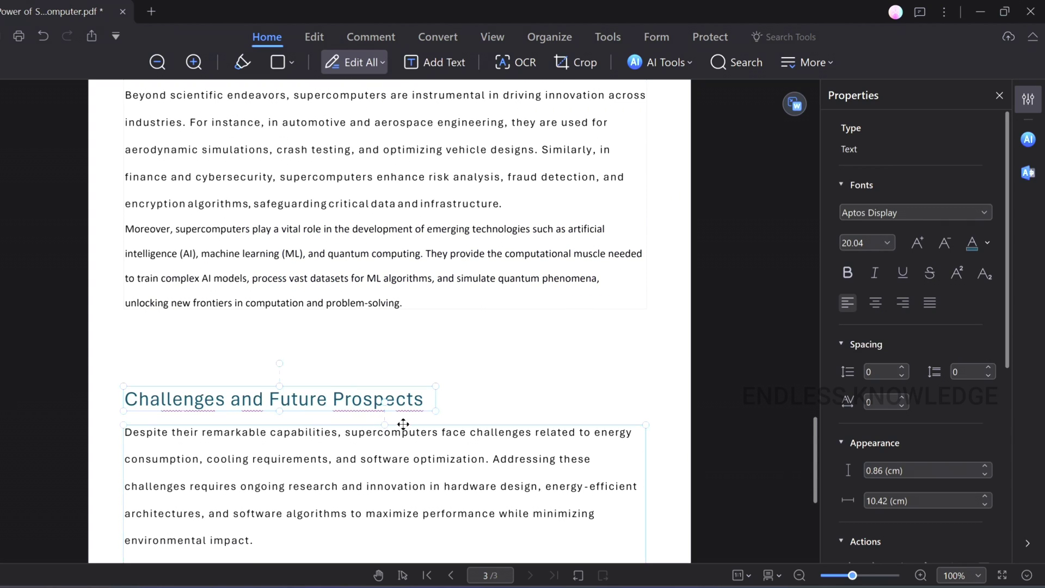
- Select the Challenges heading and its paragraph and drag them about 100 px up
click(472, 409)
click(422, 411)
click(399, 400)
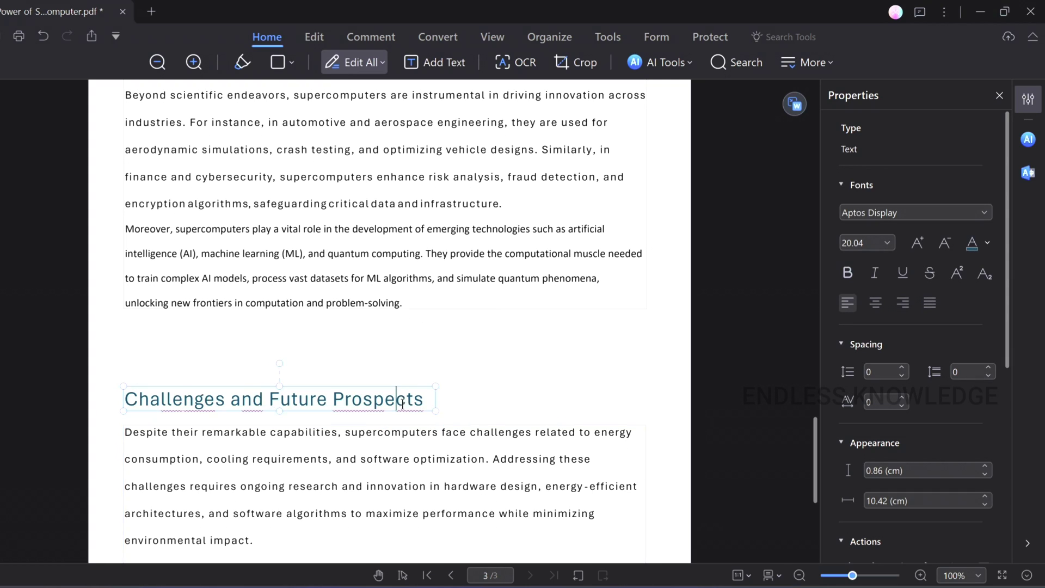
click(444, 426)
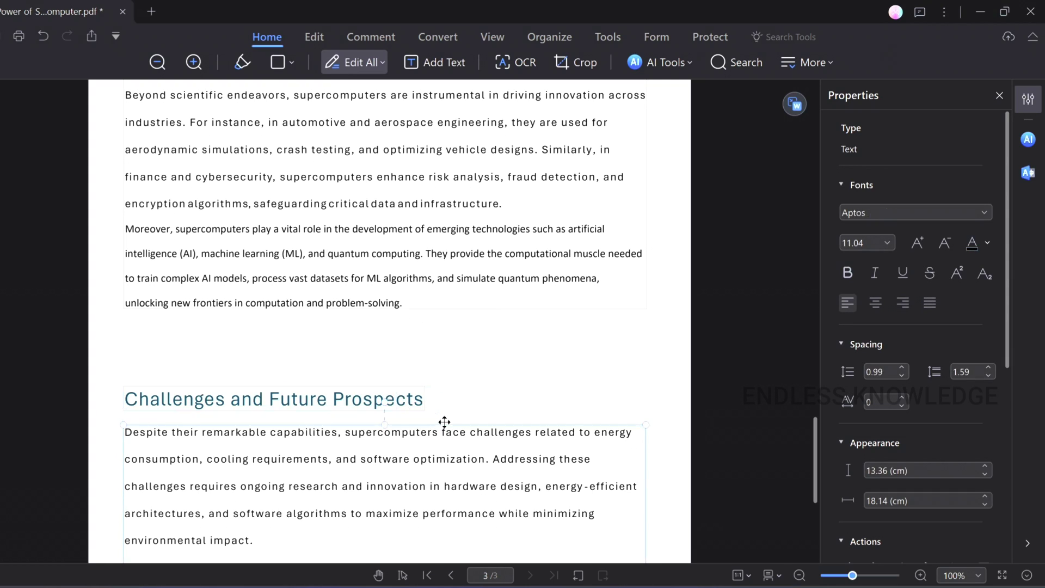
drag(423, 421, 424, 367)
drag(424, 368, 424, 367)
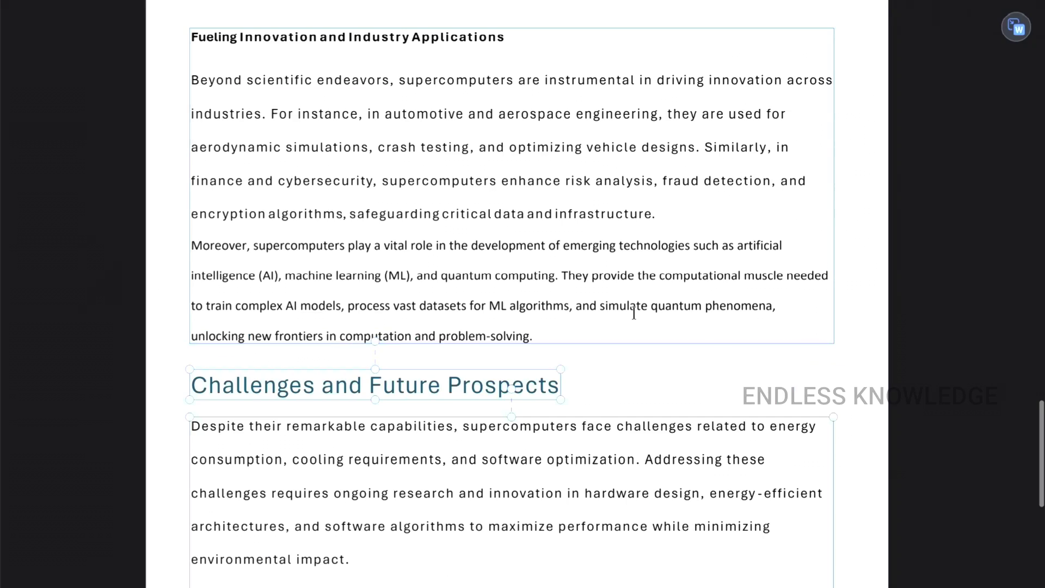
scroll(634, 313, up, 20)
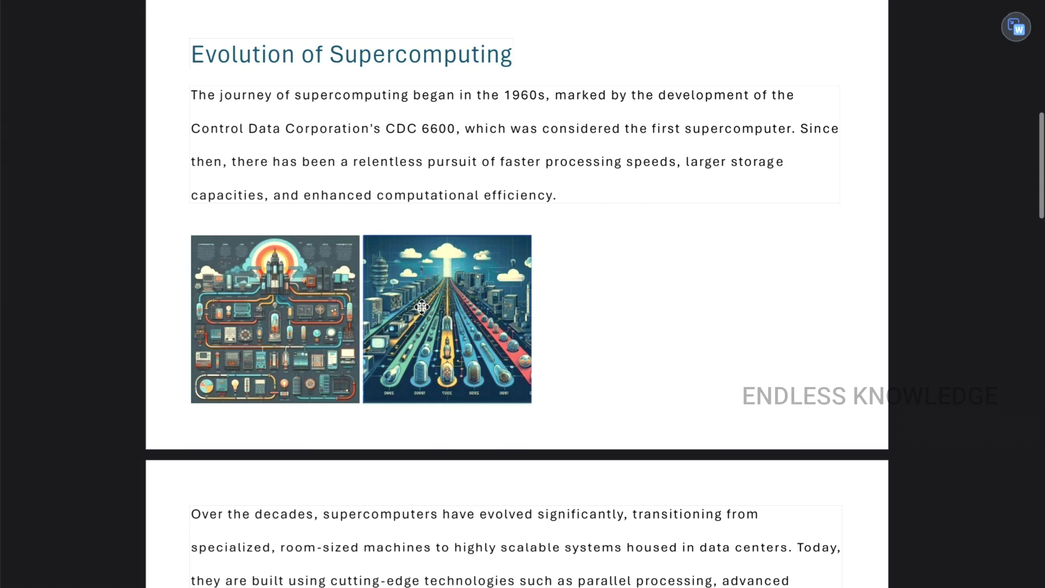
- Delete the right image and replace the left one with an isometric supercomputer illustration
click(462, 283)
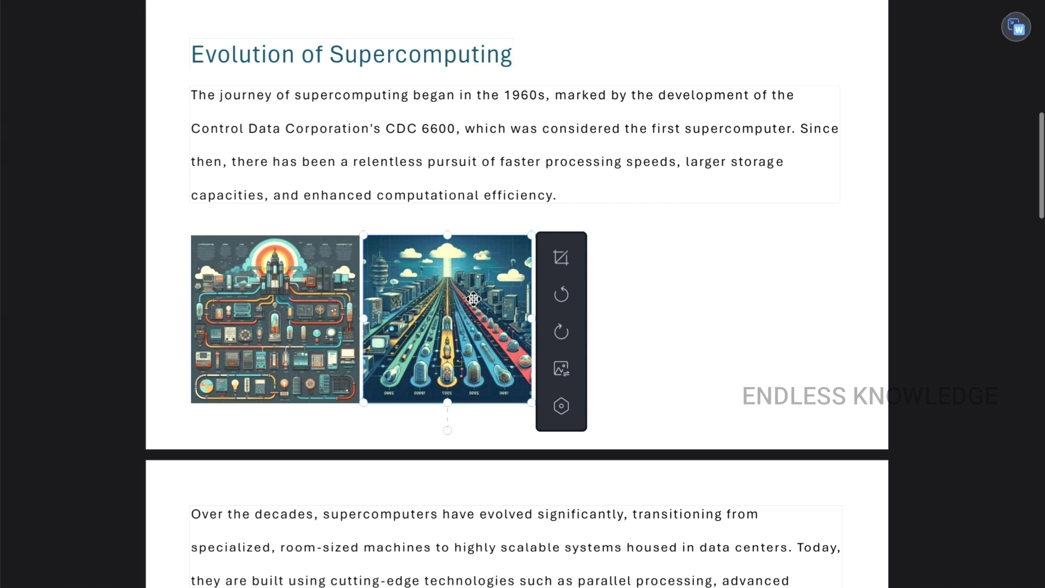
key(Delete)
click(313, 285)
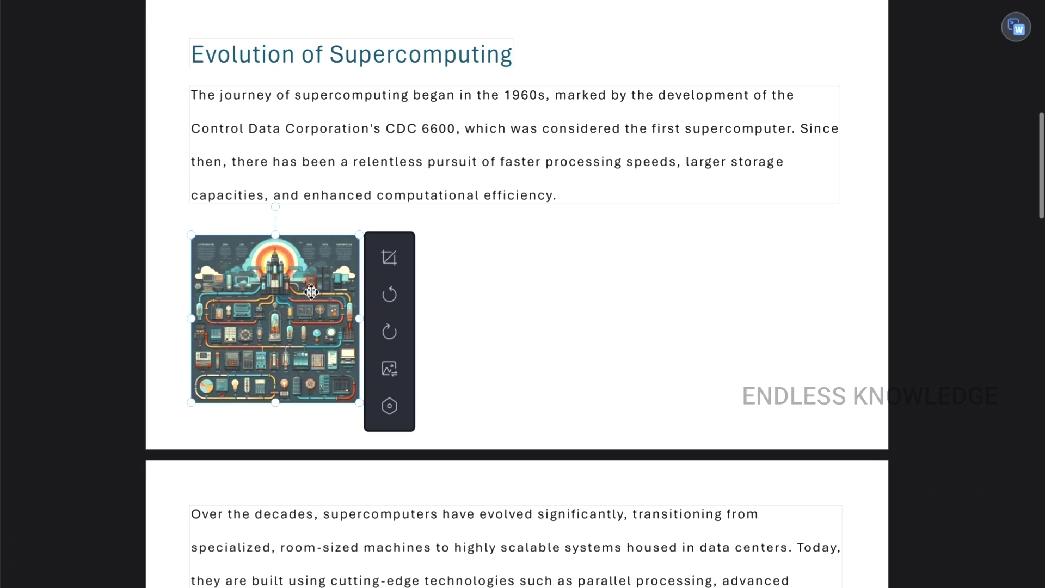
right_click(460, 270)
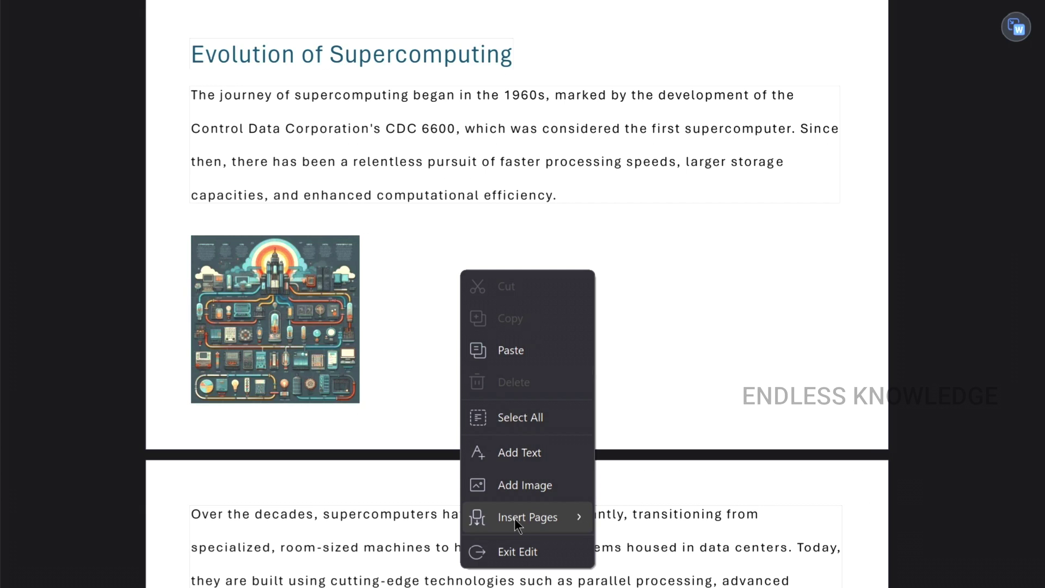
mouse_move(514, 520)
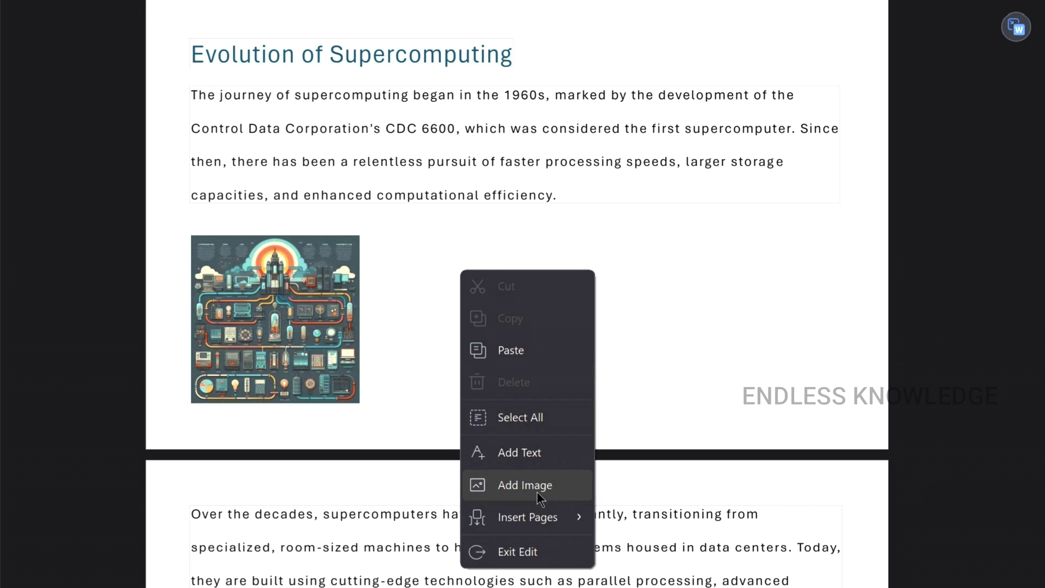
click(267, 268)
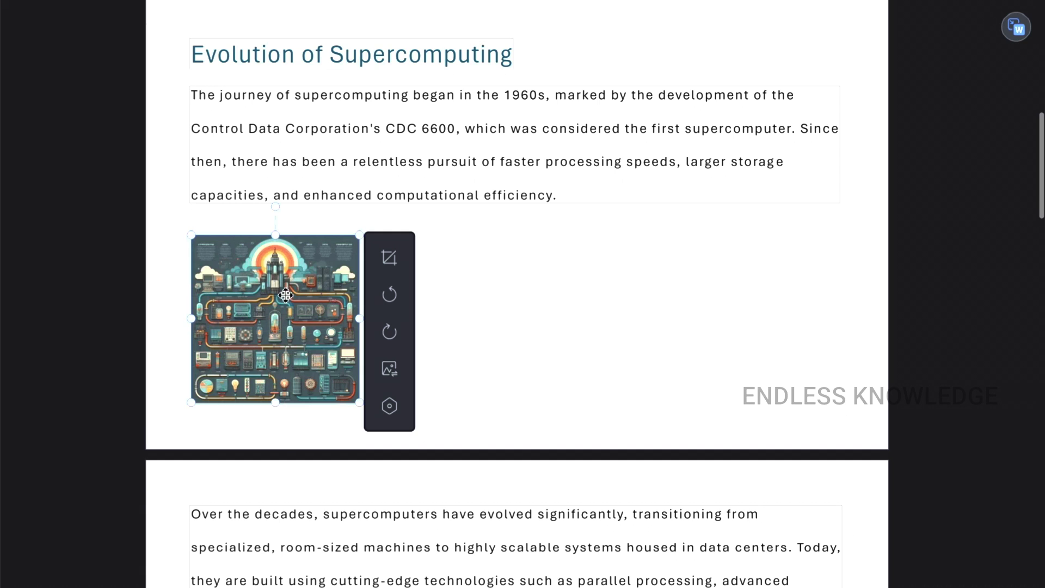
click(381, 377)
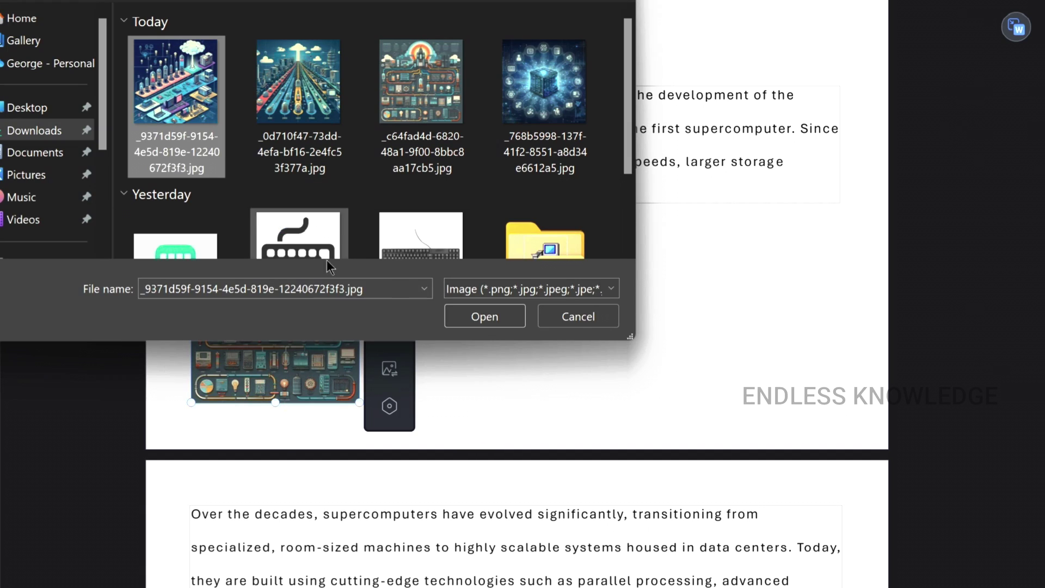
click(479, 315)
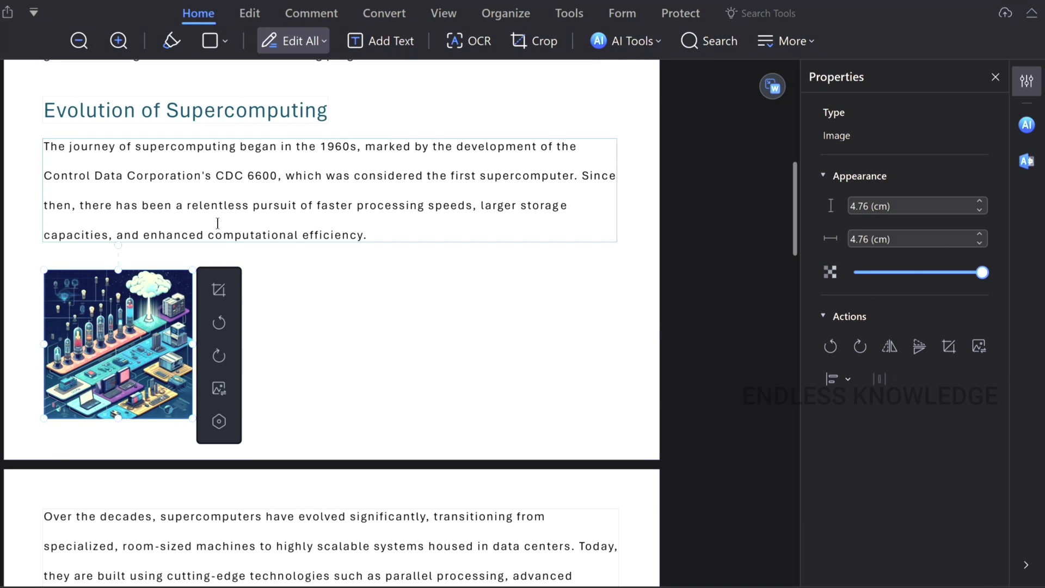
click(217, 223)
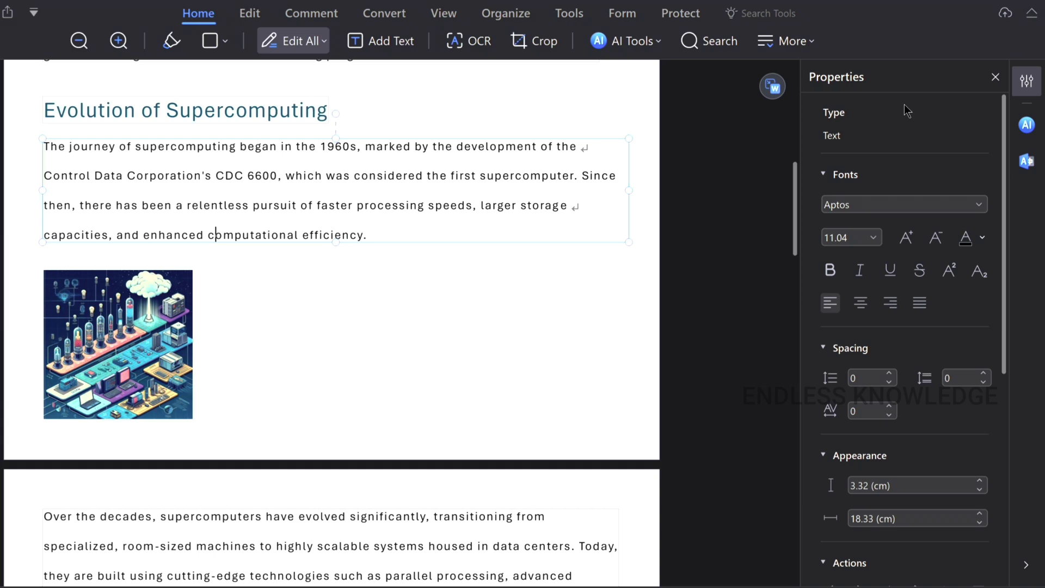
- Click through the Evolution paragraph and heading, then save the PDF with Ctrl+S
click(162, 299)
click(416, 177)
click(178, 111)
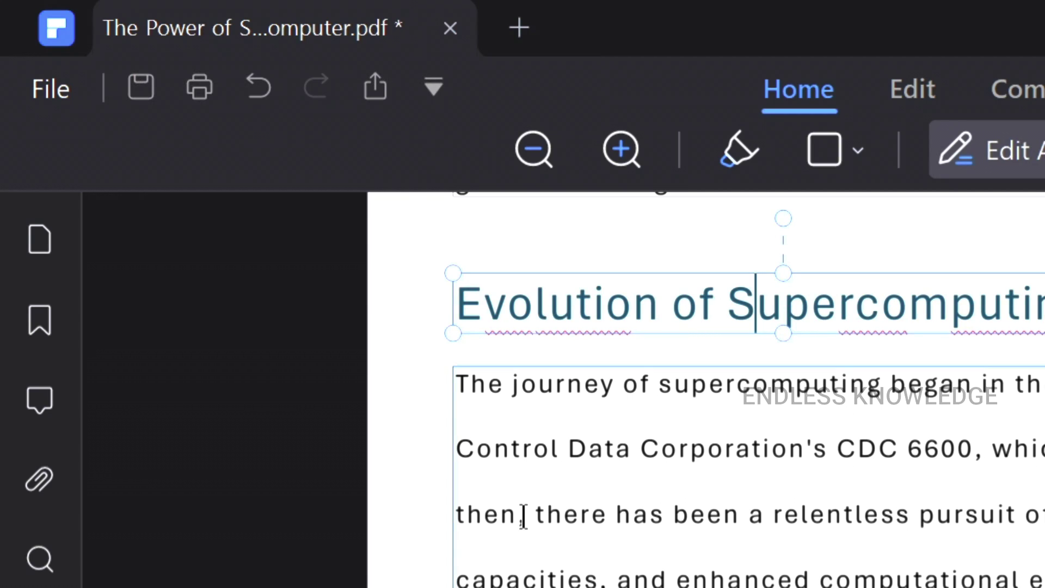
key(ctrl+s)
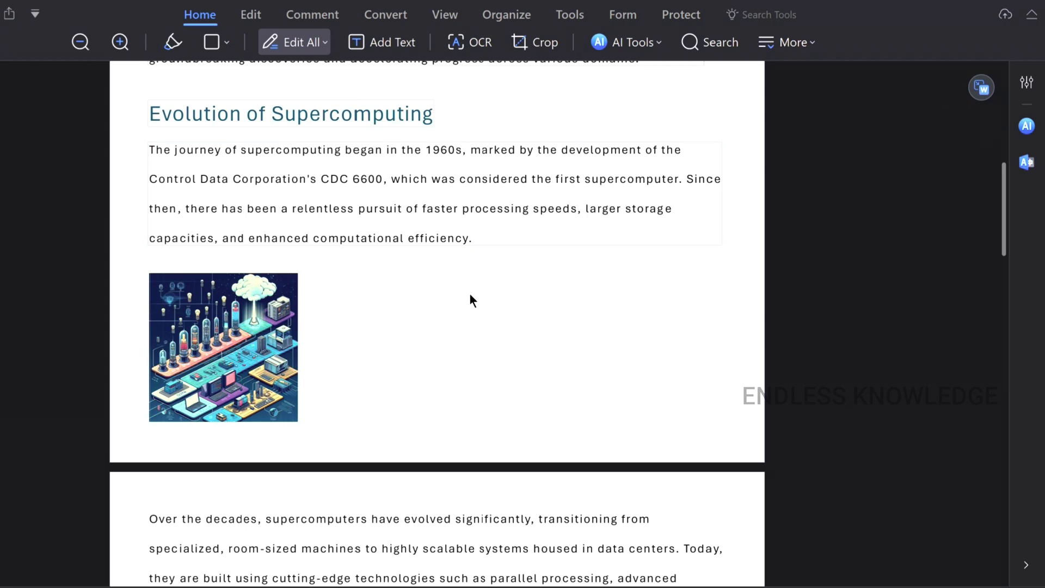
- Scroll back over the edited pages and switch to the Convert tools
scroll(485, 292, up, 10)
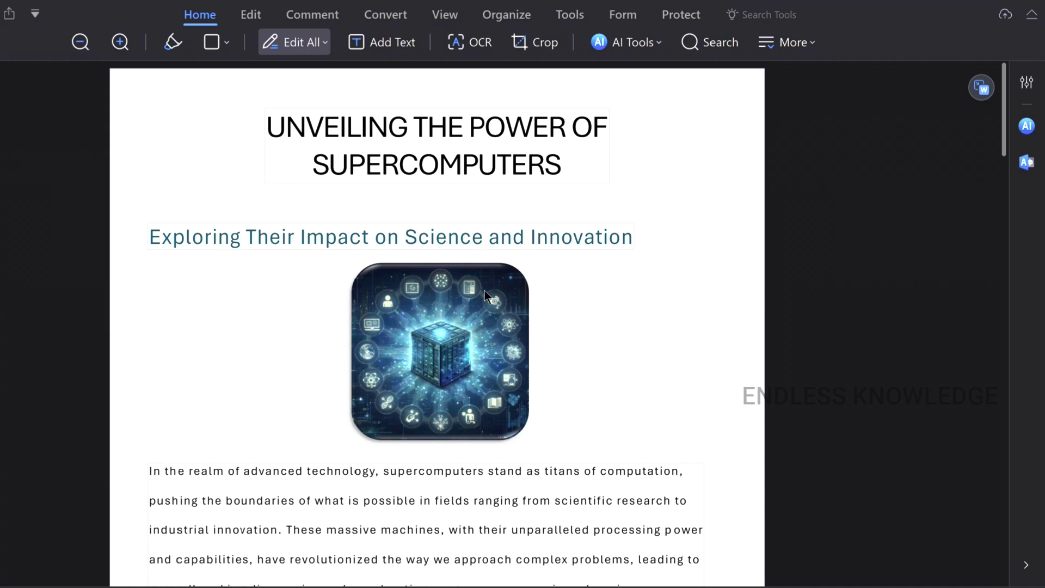
scroll(484, 294, down, 15)
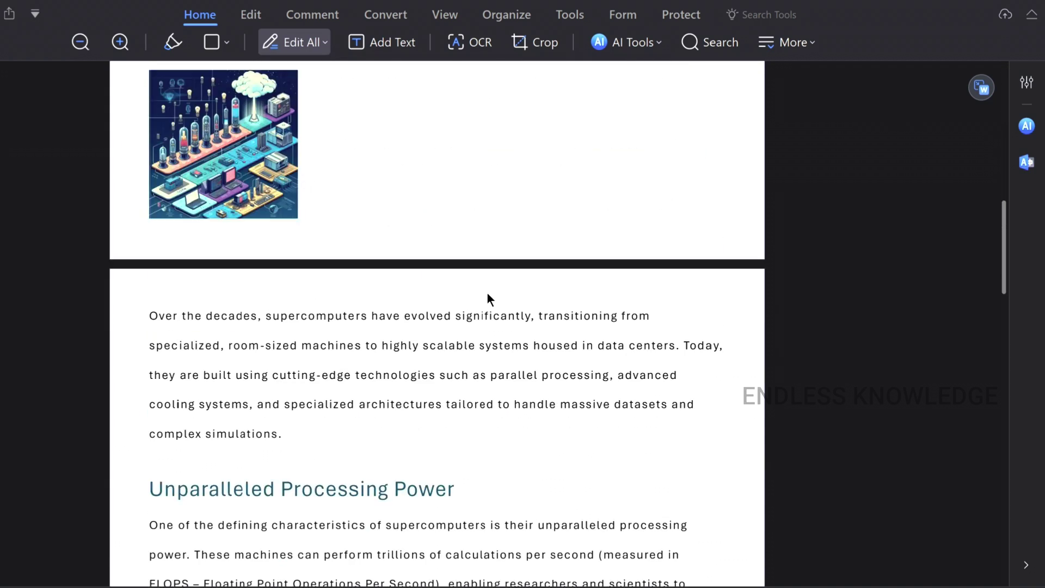
scroll(487, 299, down, 7)
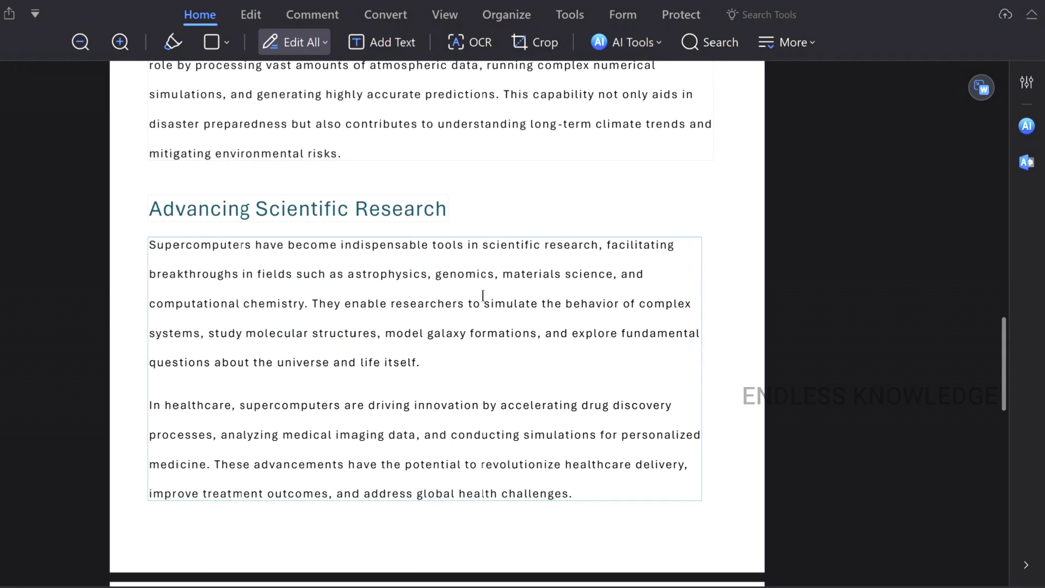
scroll(483, 295, up, 6)
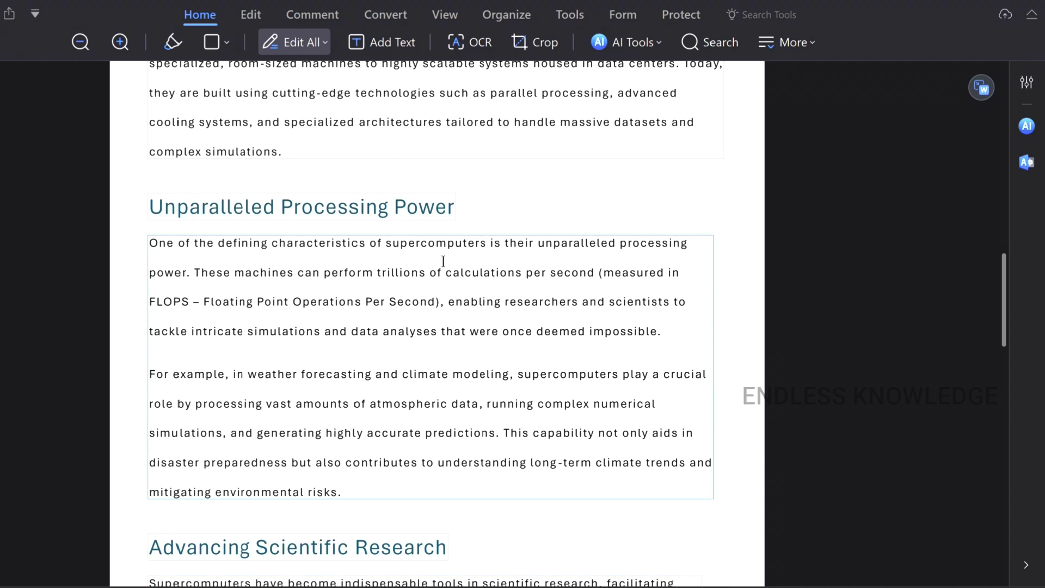
click(394, 22)
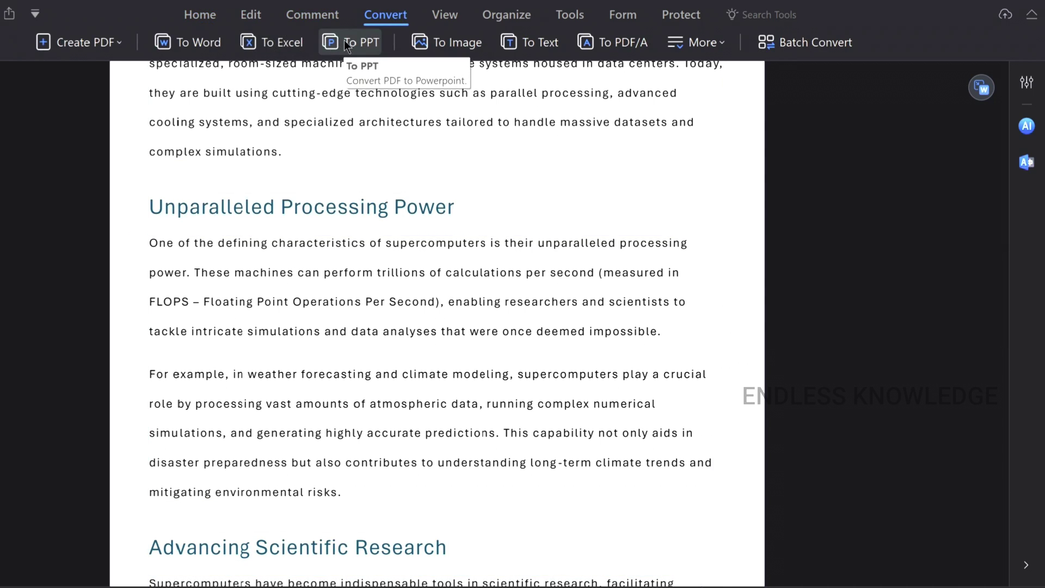
mouse_move(981, 87)
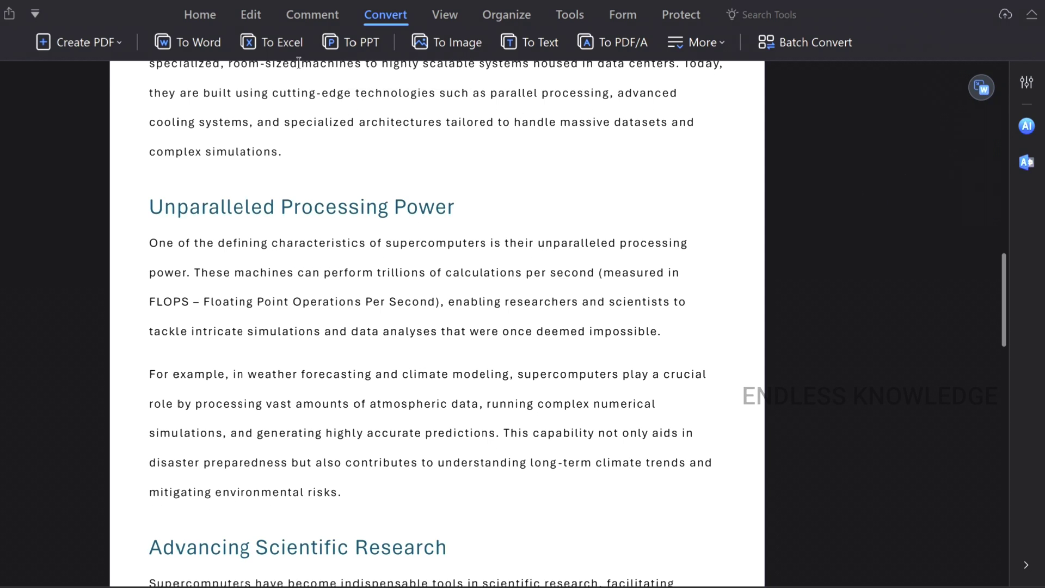
- Convert all pages to Excel (*.xlsx) with default settings and open the output folder
click(279, 48)
click(499, 228)
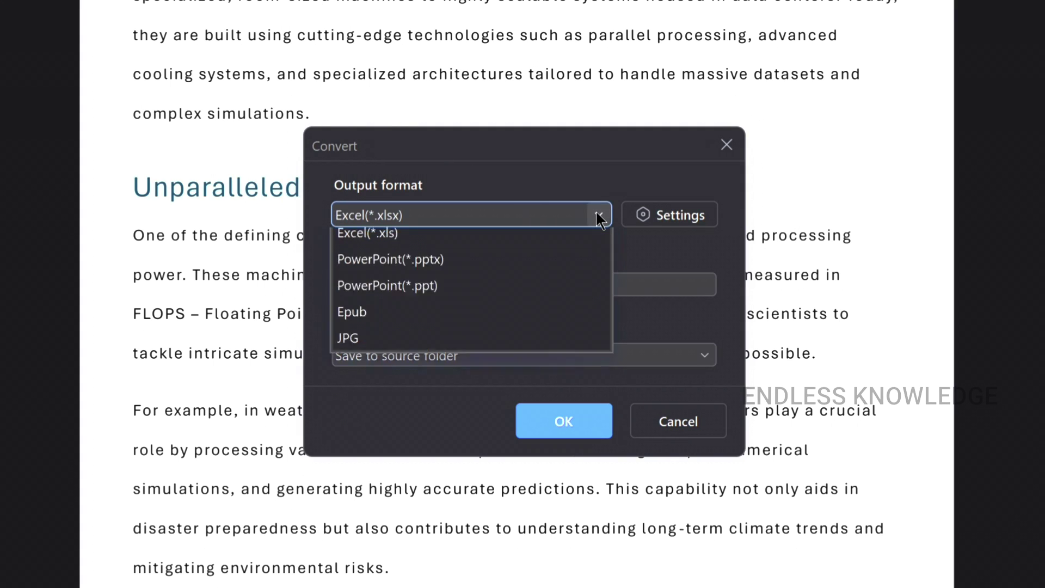
click(598, 217)
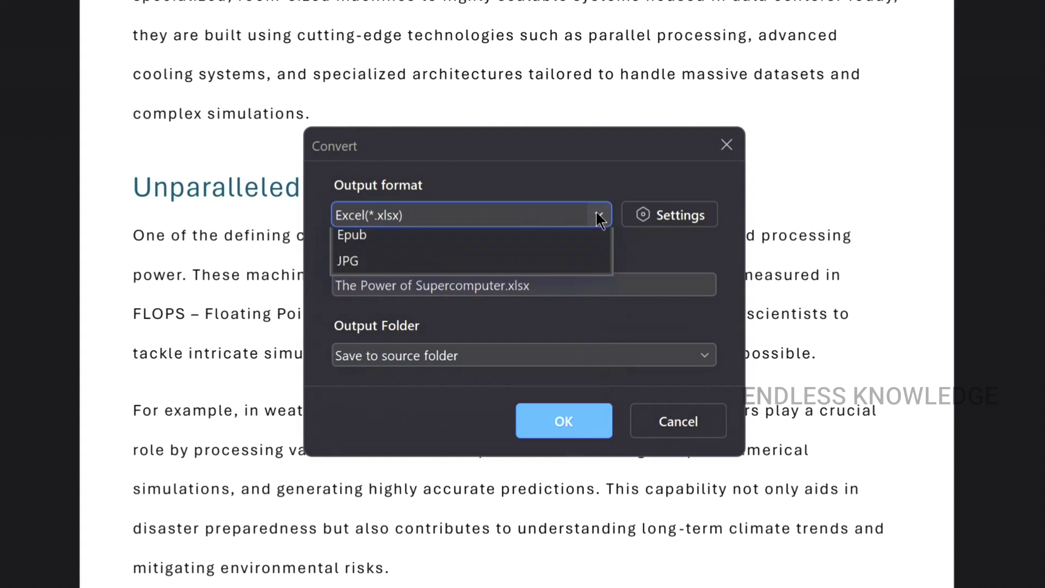
click(657, 221)
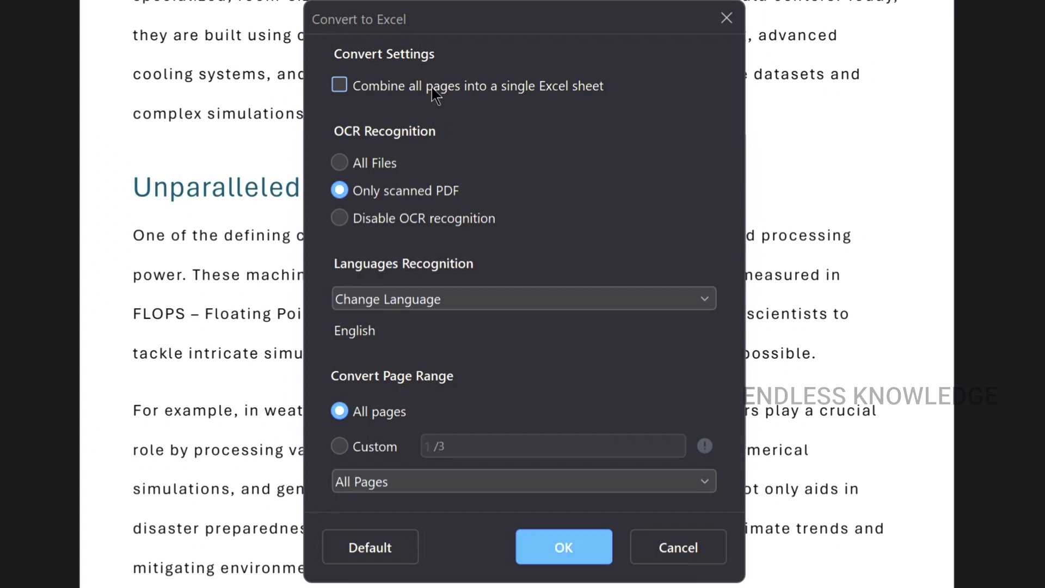
click(366, 87)
click(364, 87)
click(362, 454)
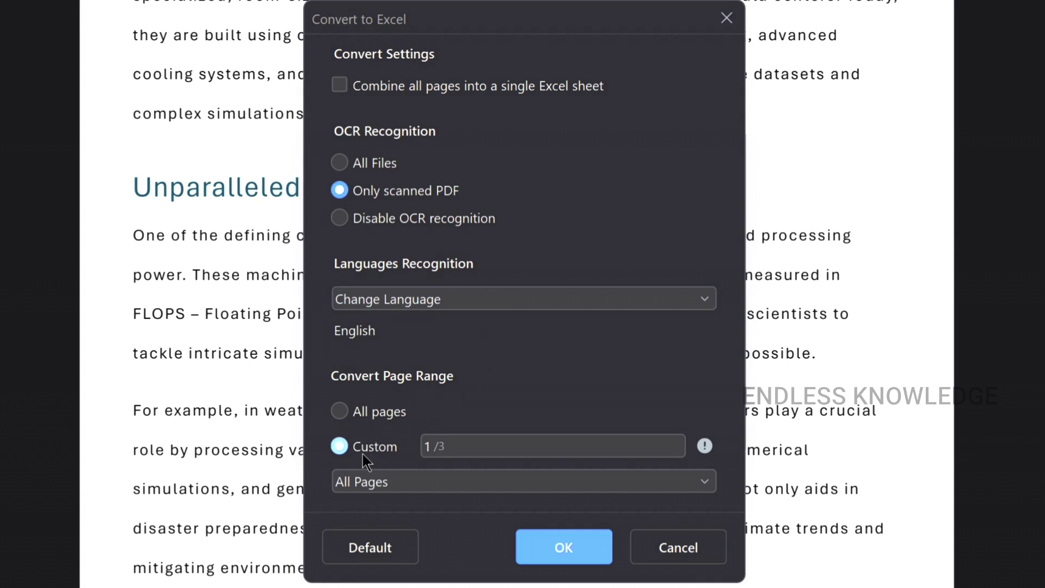
click(387, 412)
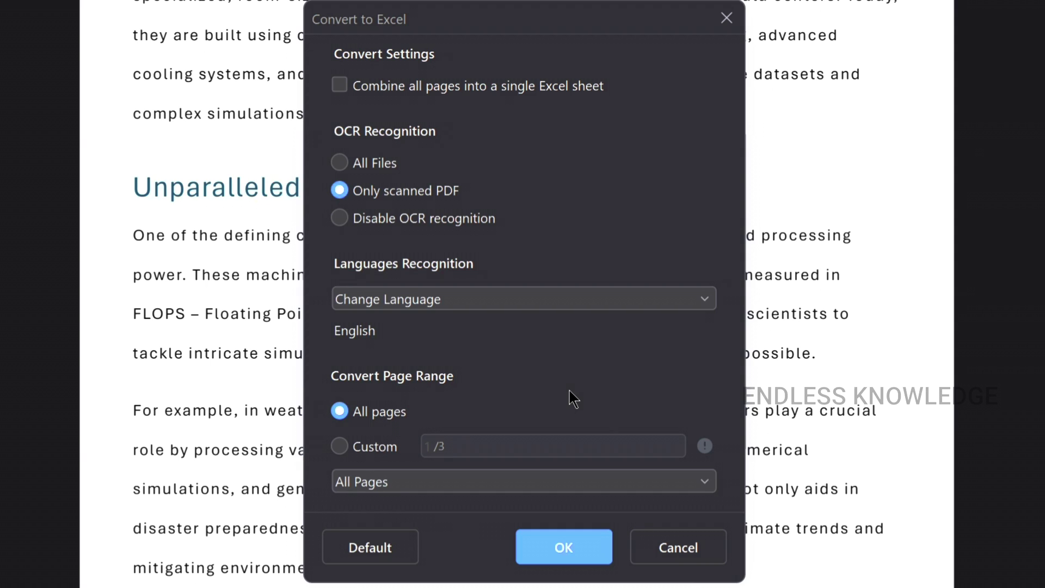
click(650, 538)
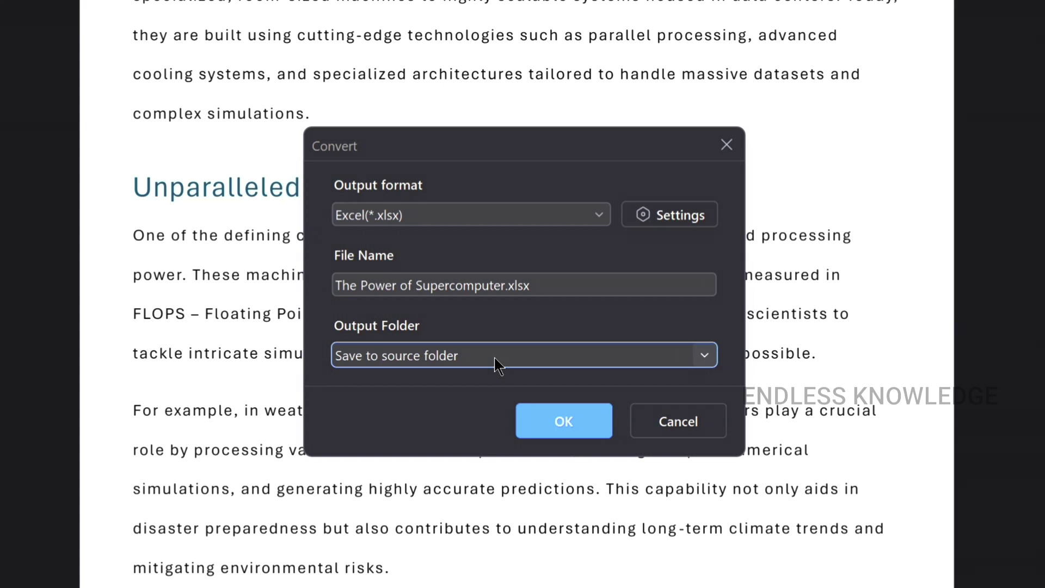
click(554, 416)
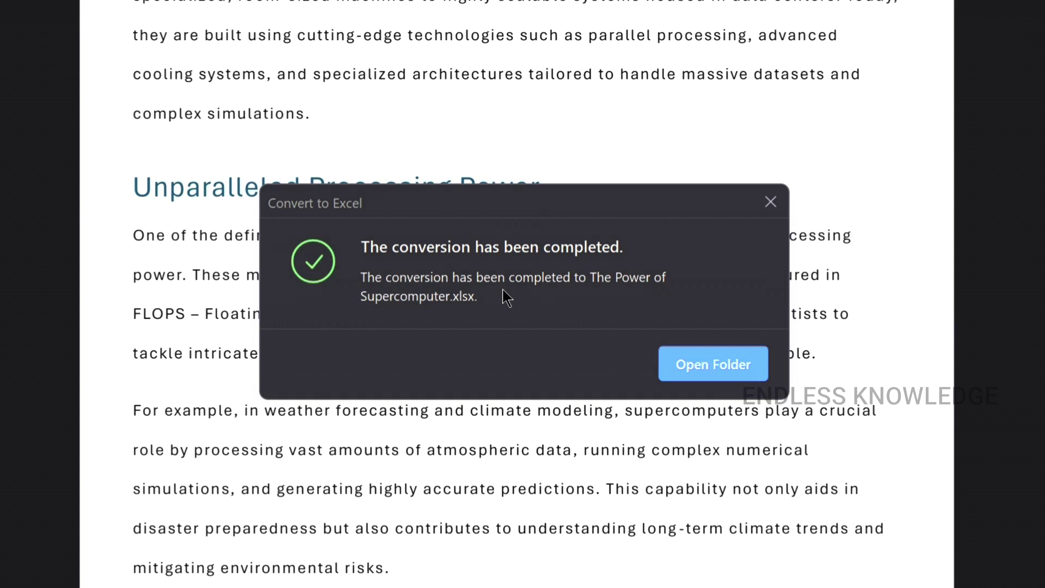
click(674, 355)
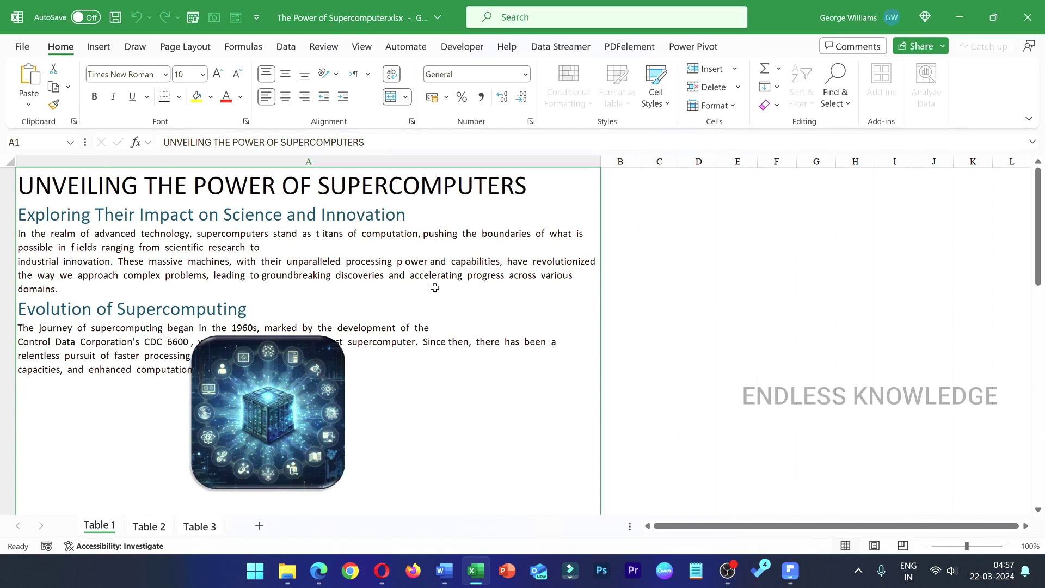
- Check the Table 2, Table 3 and Table 1 sheets, then return to PDFelement
click(147, 527)
click(196, 527)
click(99, 526)
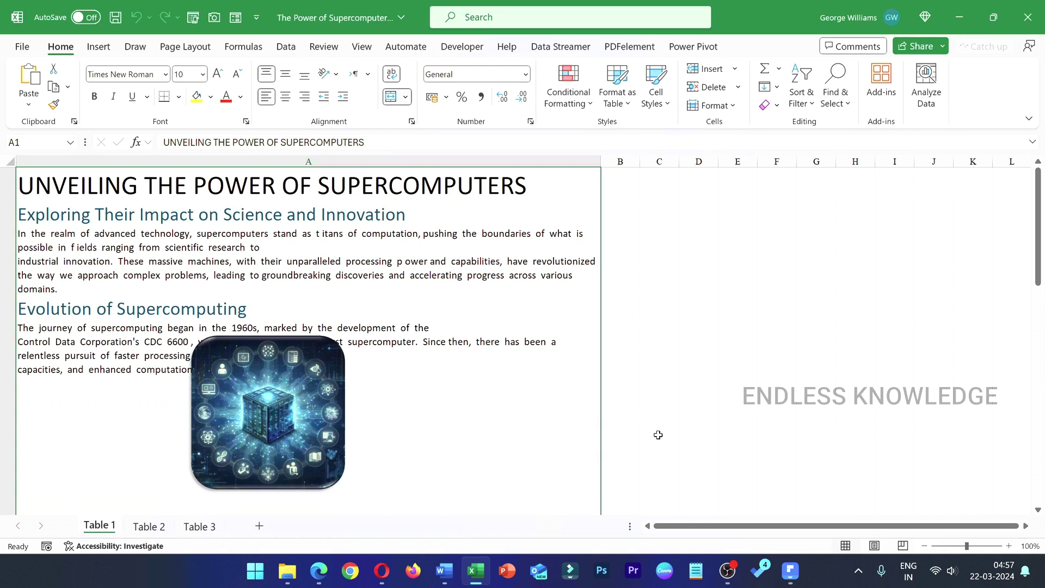
click(790, 570)
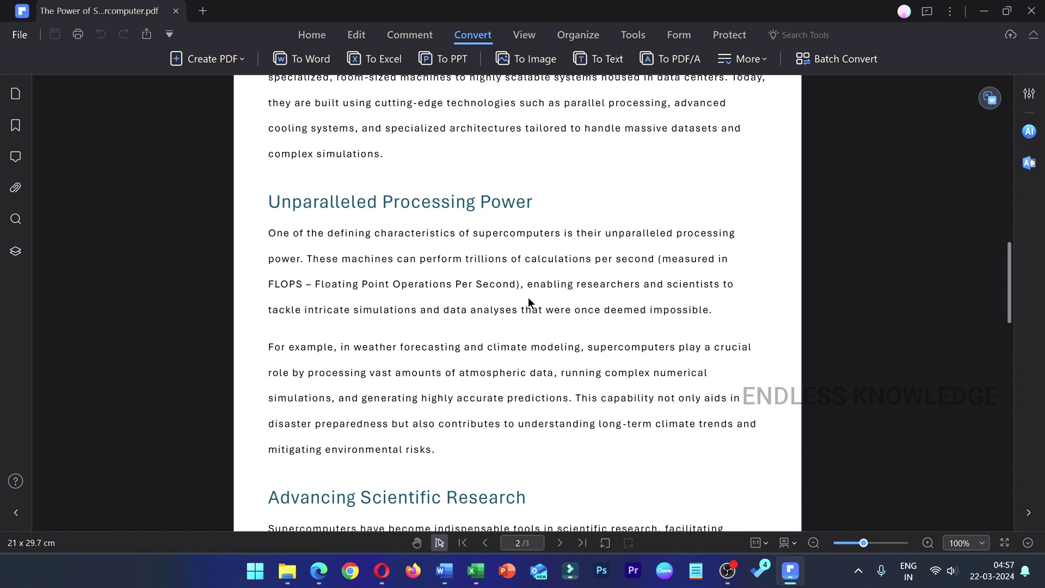
- Convert all pages of the PDF to 'The Power of Supercomputer.pptx' in the source folder
click(444, 60)
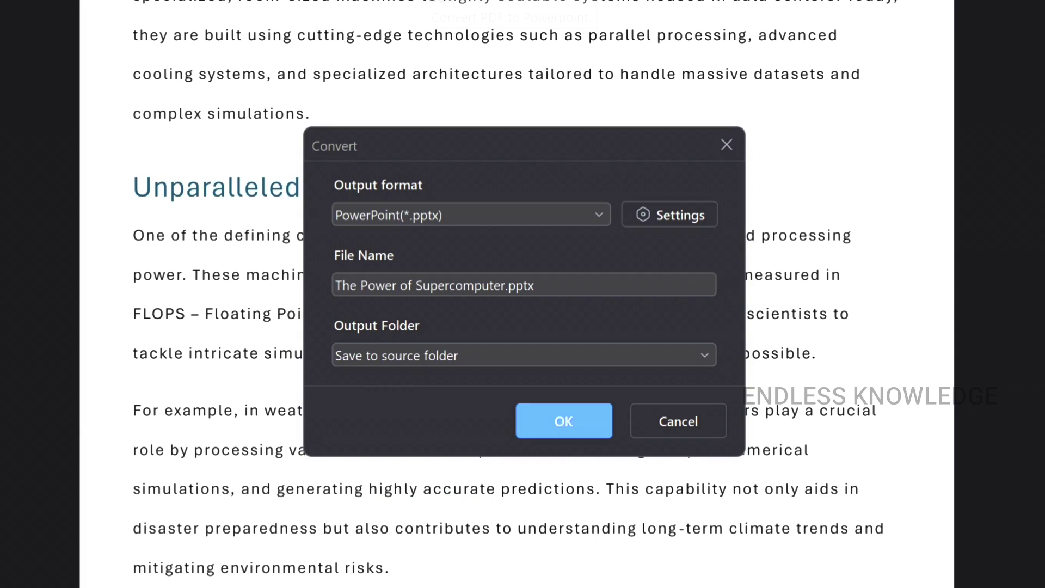
click(651, 215)
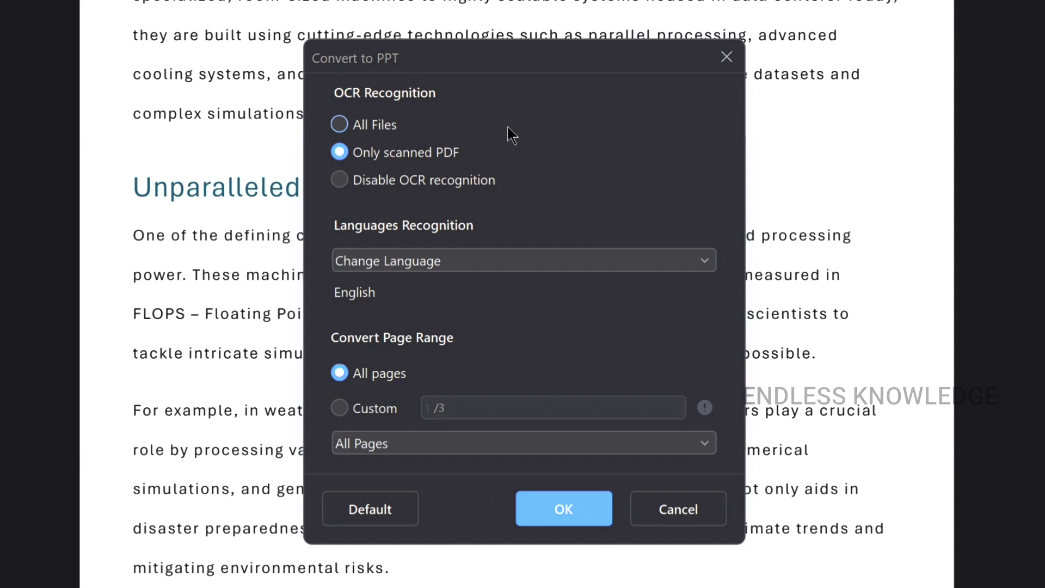
click(567, 517)
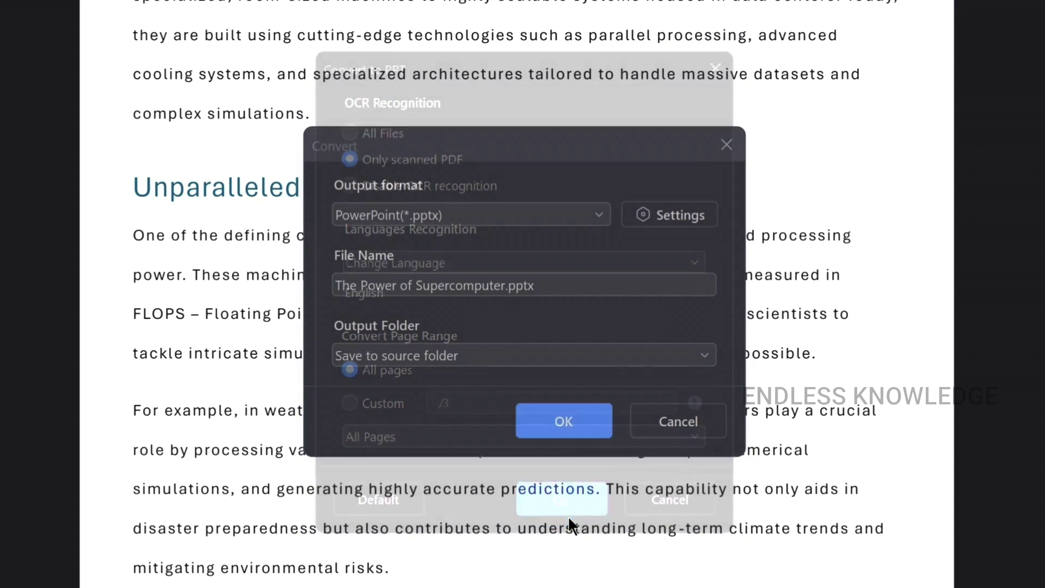
click(563, 431)
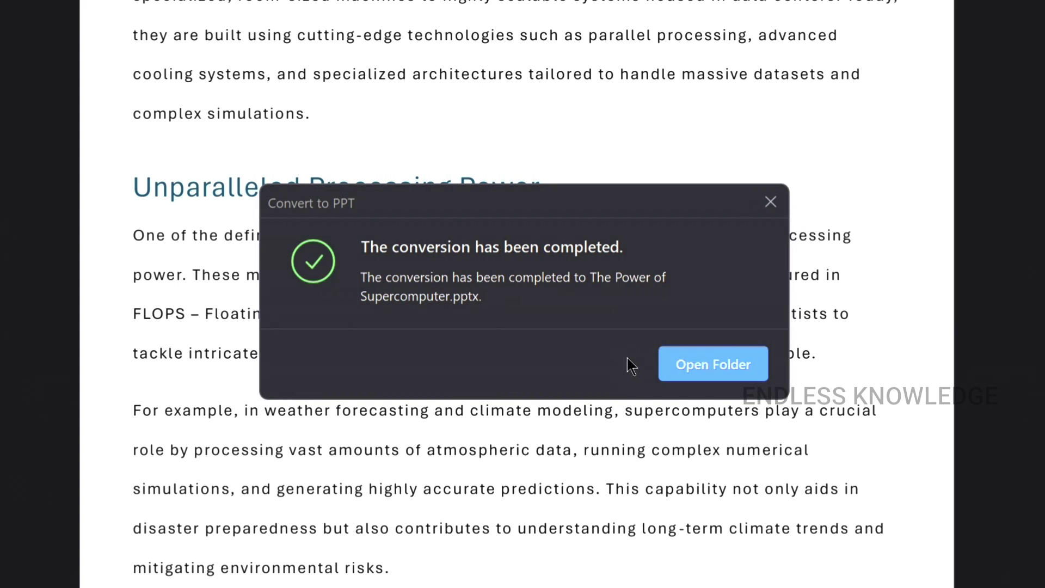
- Dismiss the conversion-complete message and briefly check the Batch Convert window
click(761, 205)
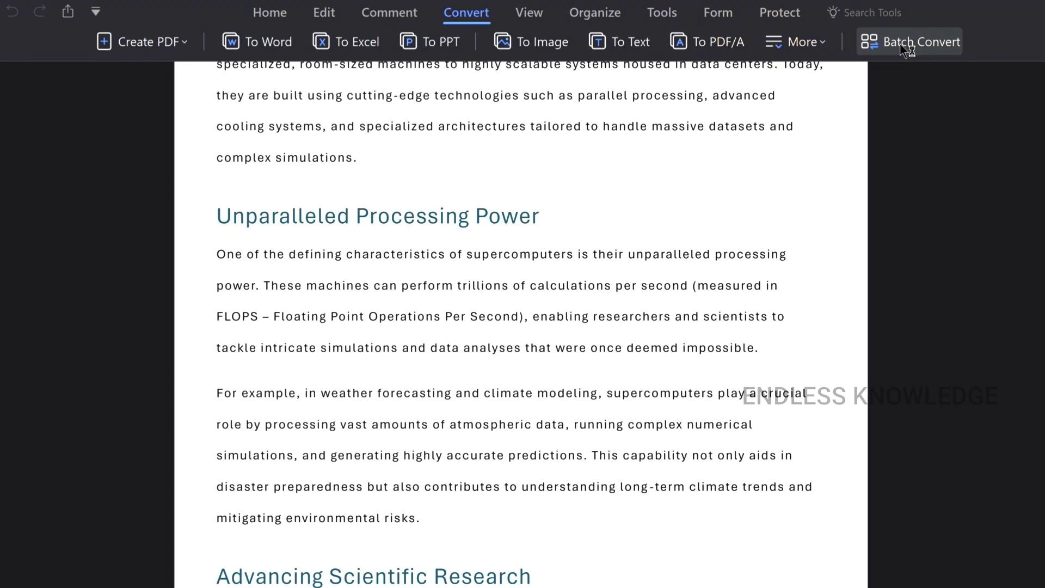
click(899, 44)
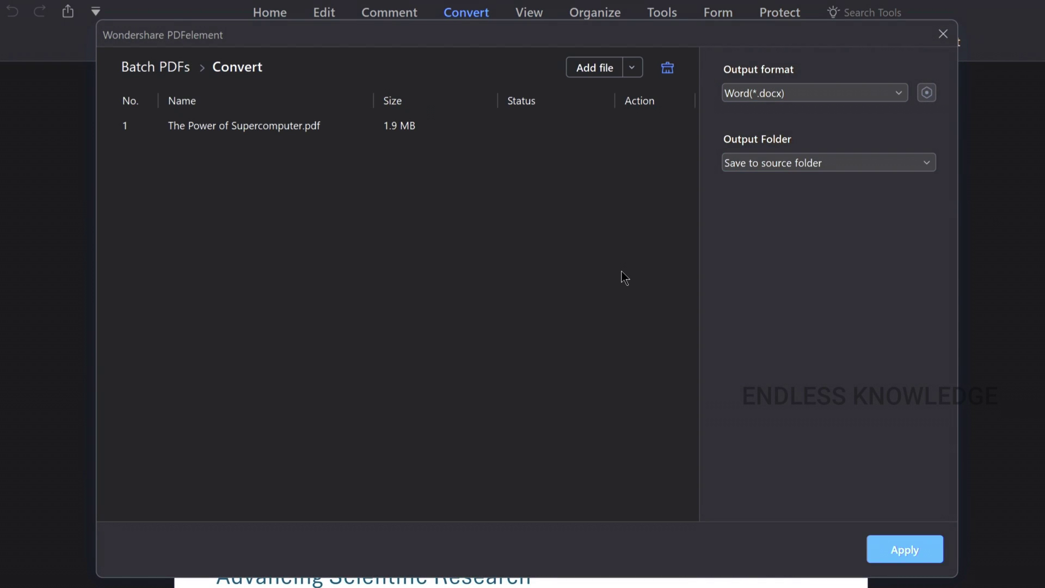
click(943, 34)
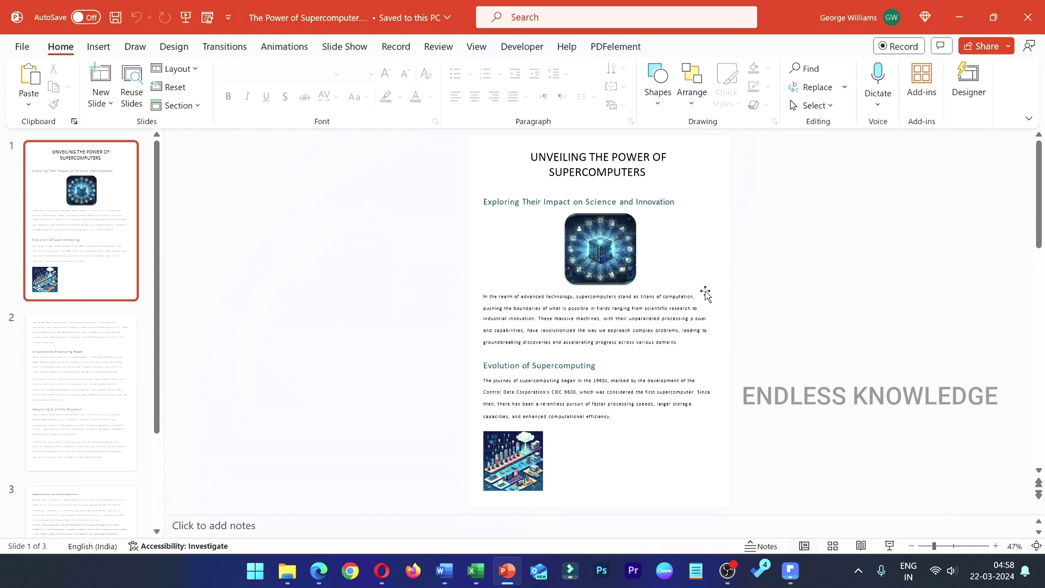
- Inspect the three converted slides: slide 1's cover image and body text, then slides 2 and 3
click(609, 274)
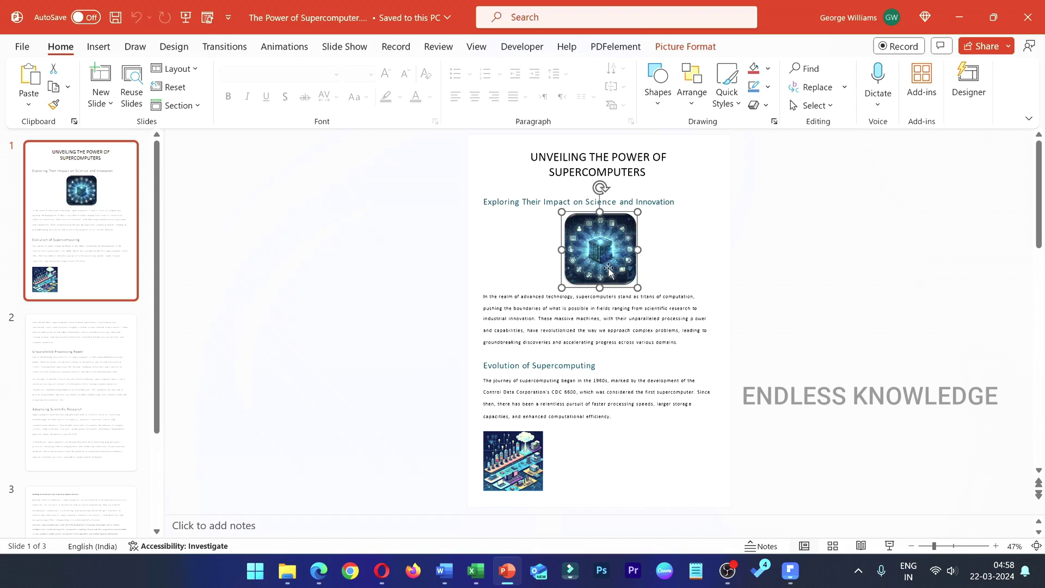
click(612, 314)
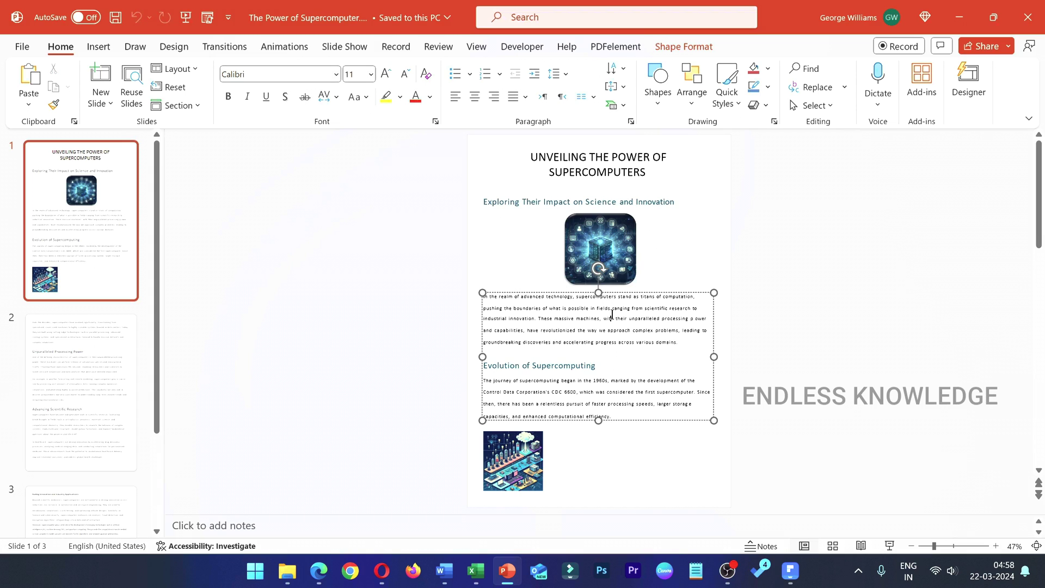
click(105, 397)
click(562, 220)
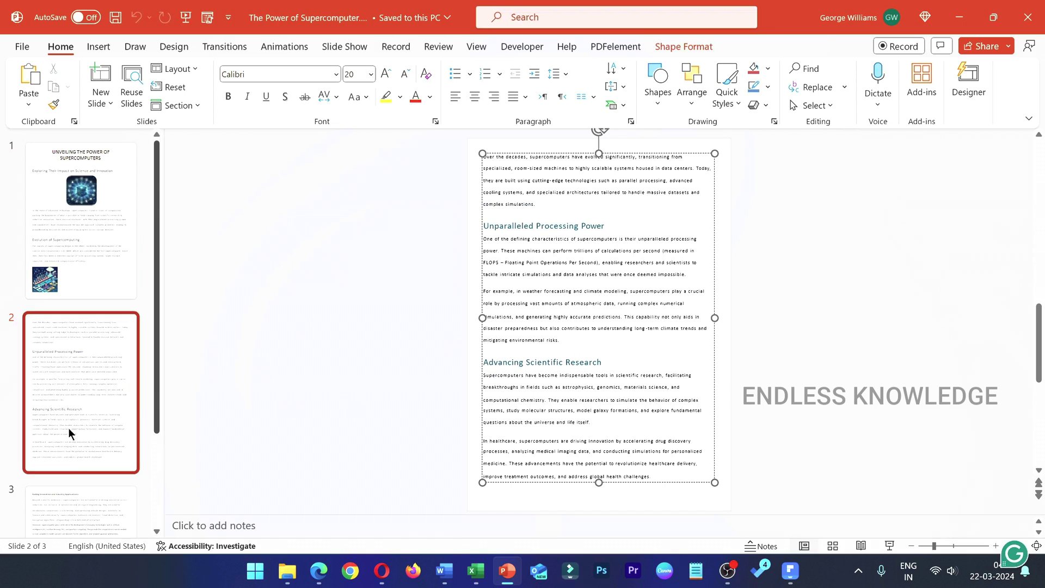
click(84, 497)
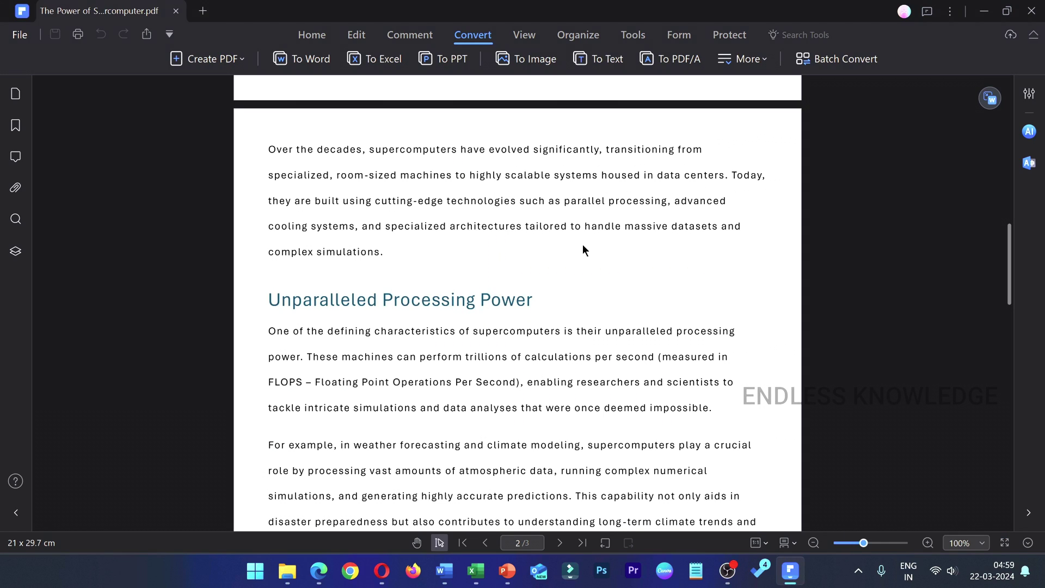
scroll(582, 245, up, 6)
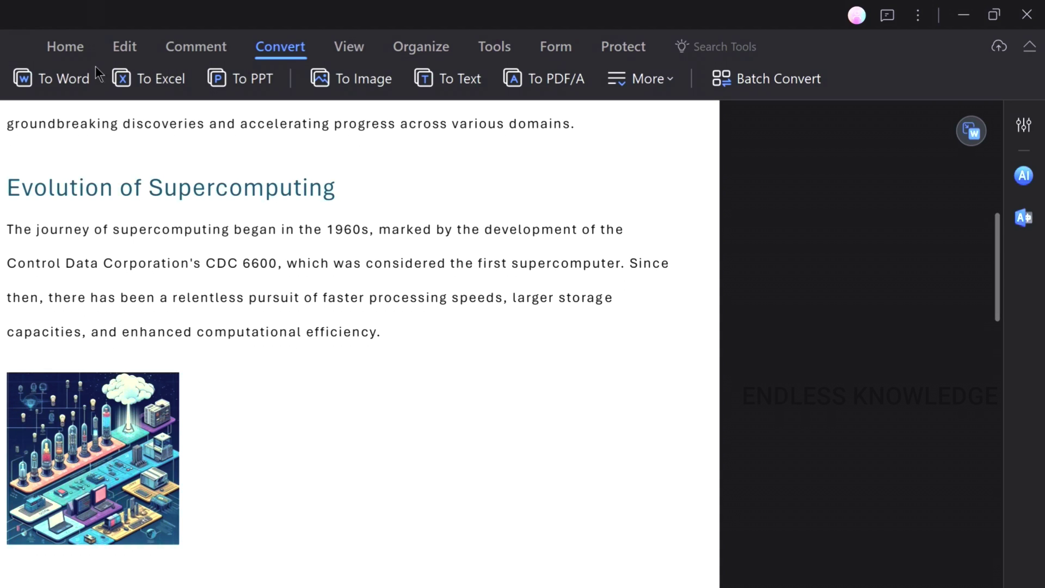
- Open the AI Sidebar from the Home tab and try its Chat with AI mode
click(312, 34)
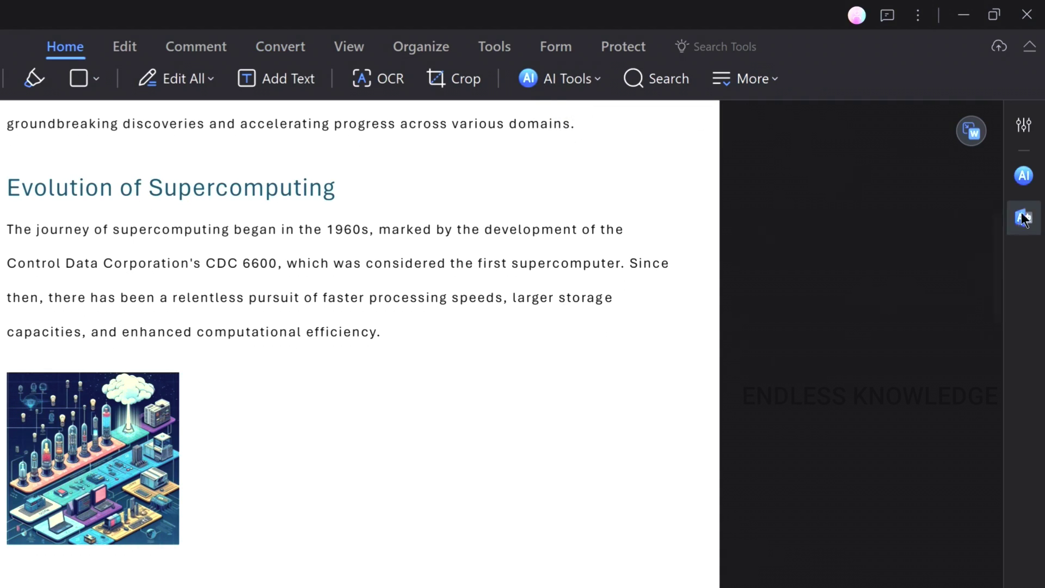
click(1032, 181)
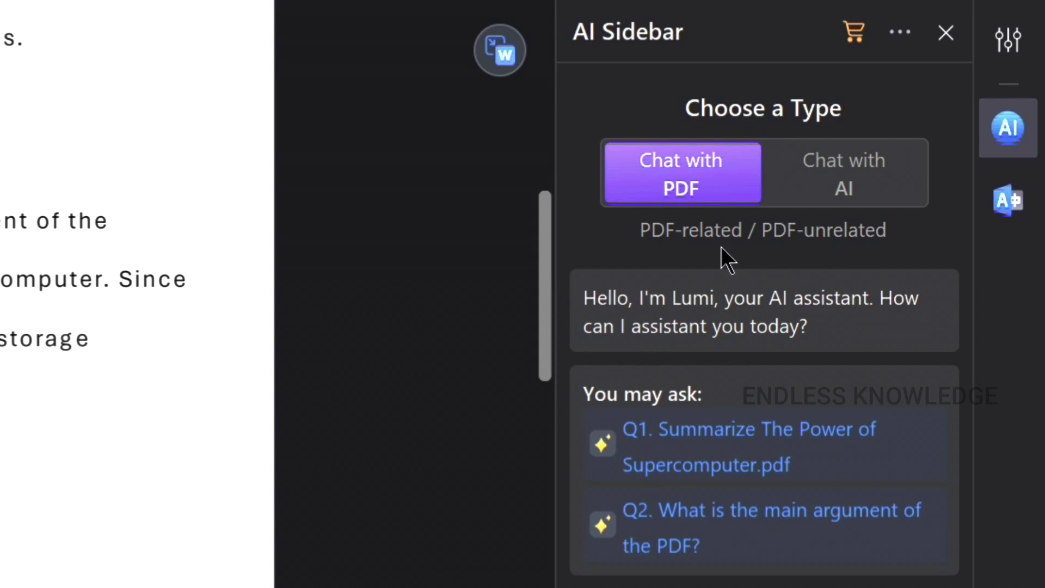
click(860, 189)
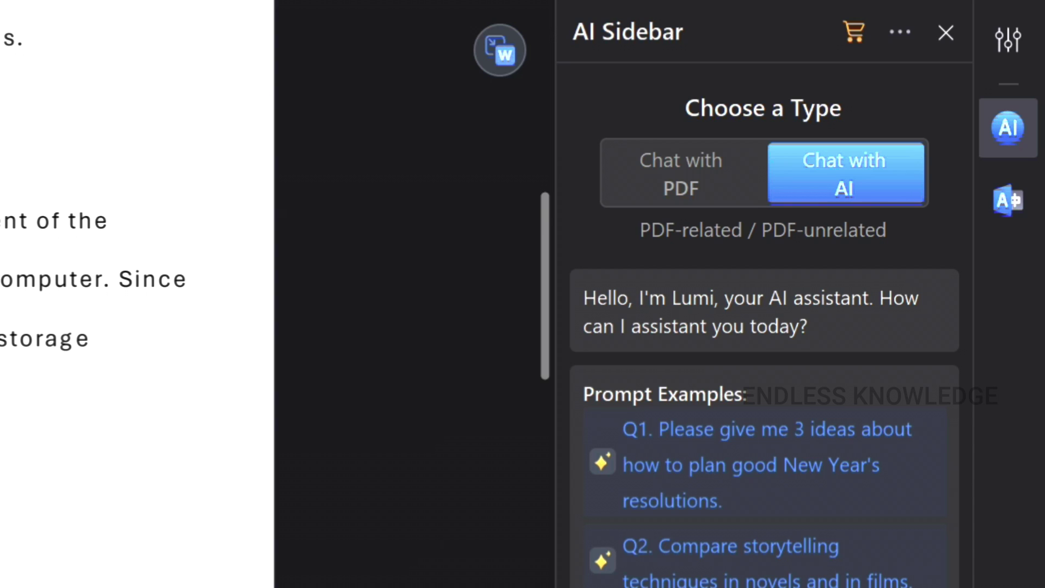
scroll(136, 294, up, 10)
scroll(136, 293, down, 5)
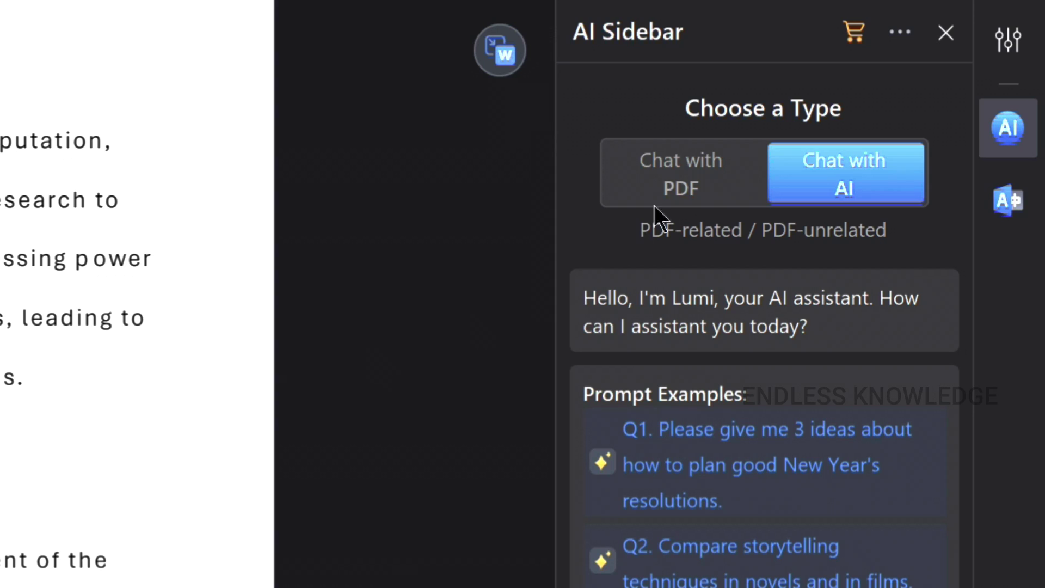
- Toggle between Chat with PDF and Chat with AI, finishing on Chat with PDF
click(680, 200)
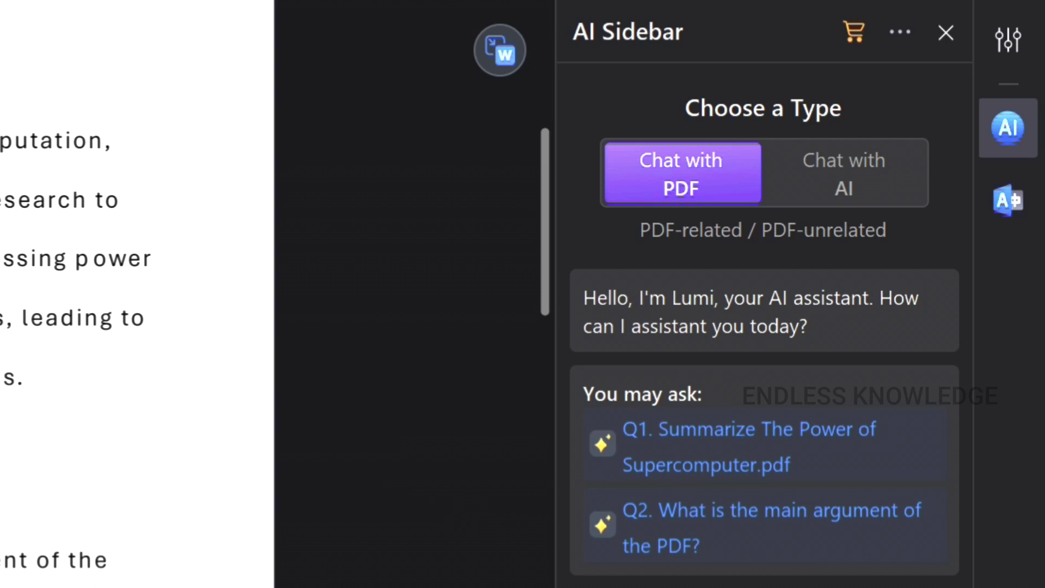
click(856, 169)
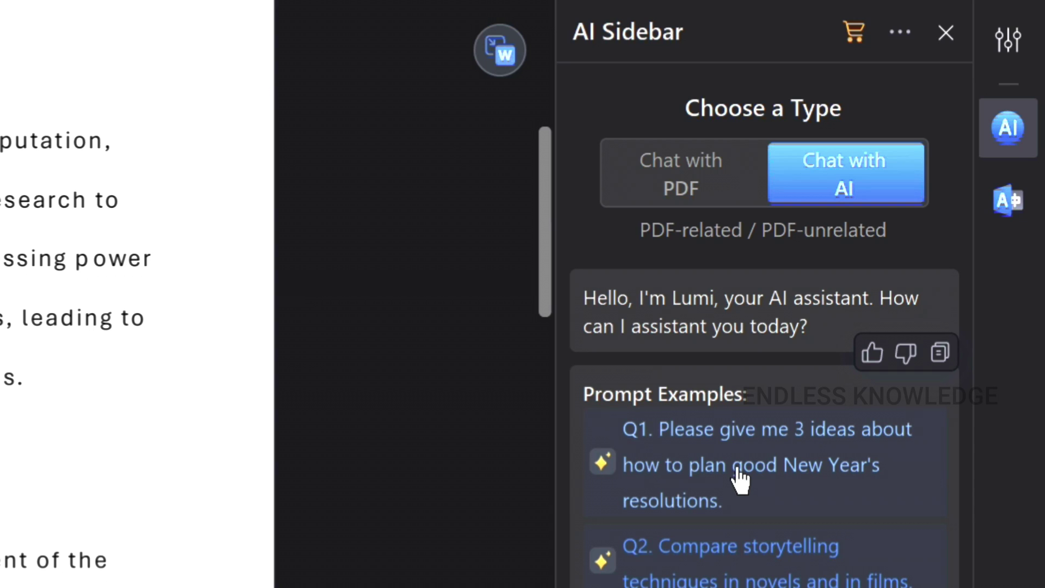
click(701, 195)
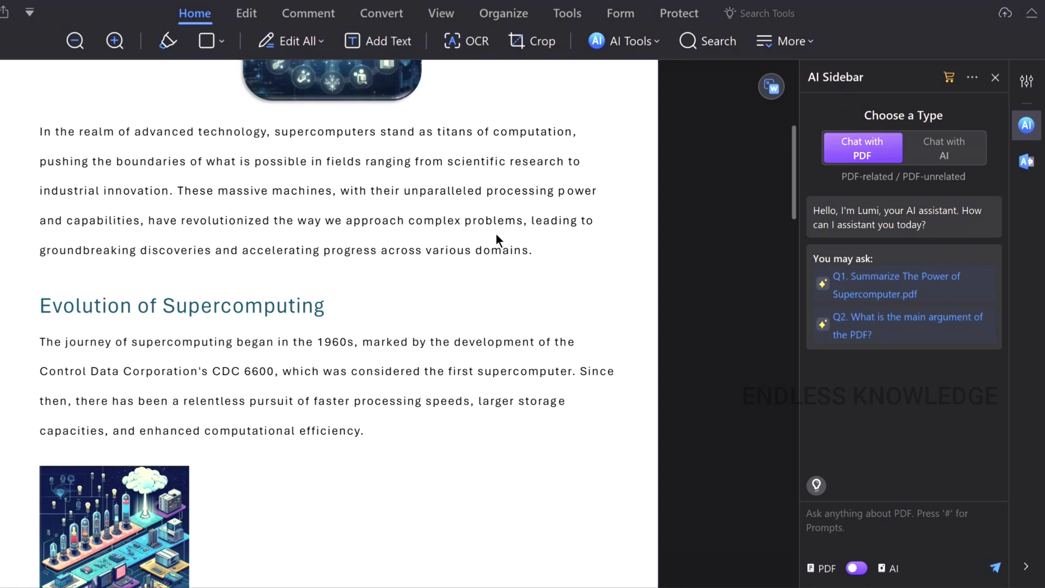
scroll(476, 256, up, 5)
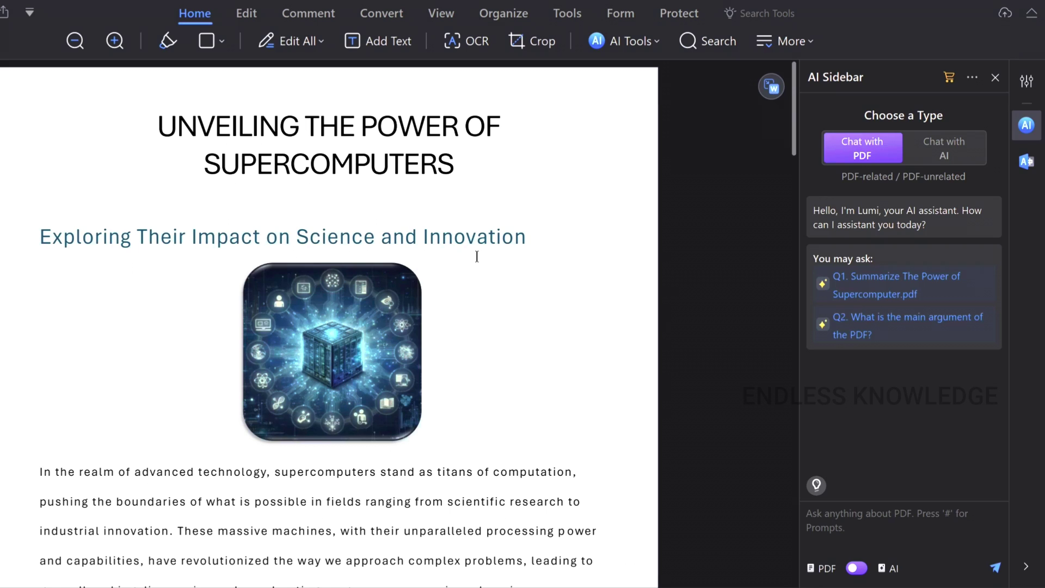
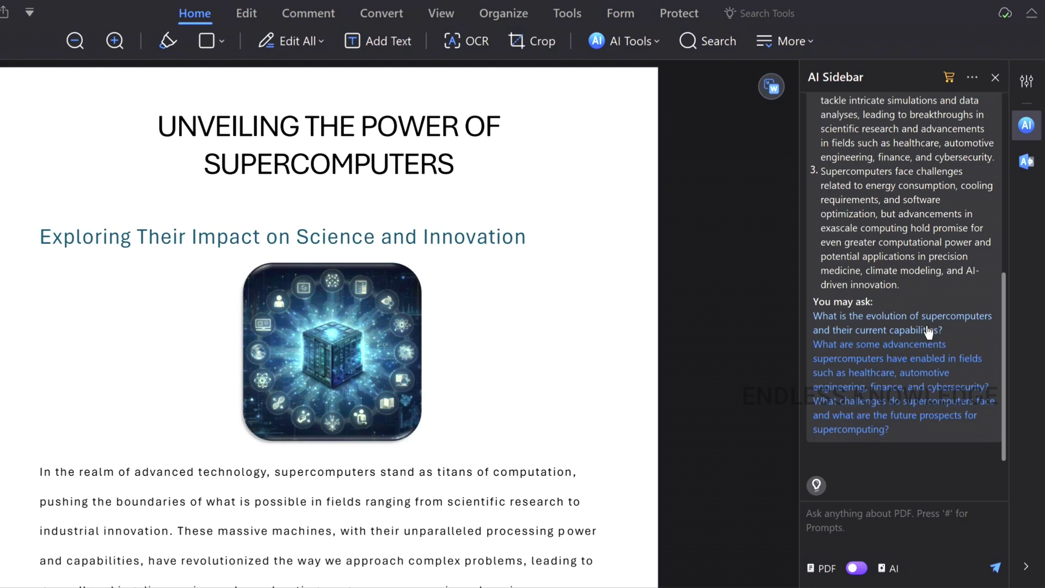
- Ask the AI Sidebar how supercomputers evolved and read its answer alongside the PDF
click(906, 331)
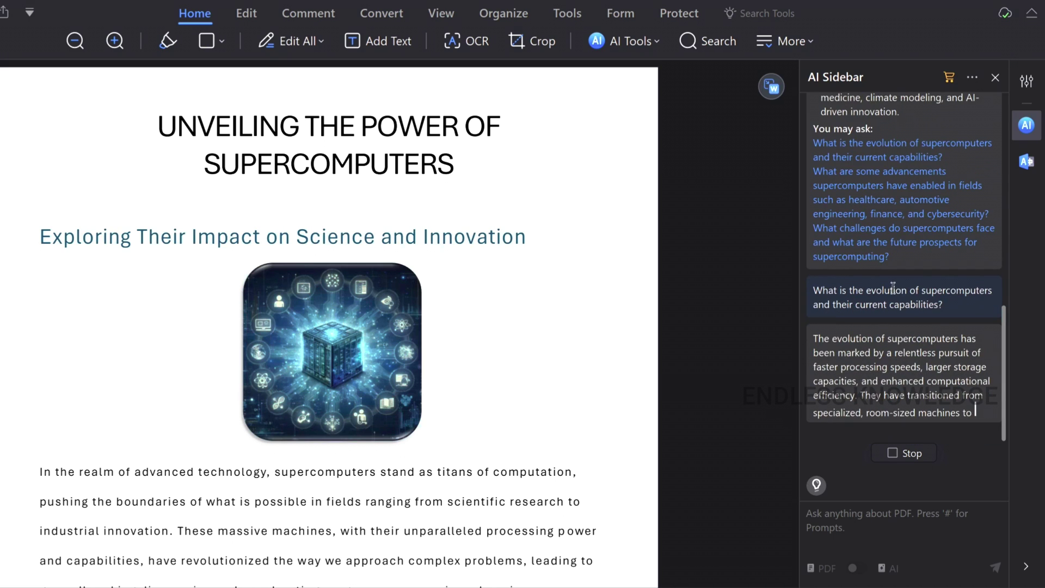
scroll(897, 296, up, 3)
scroll(897, 296, up, 10)
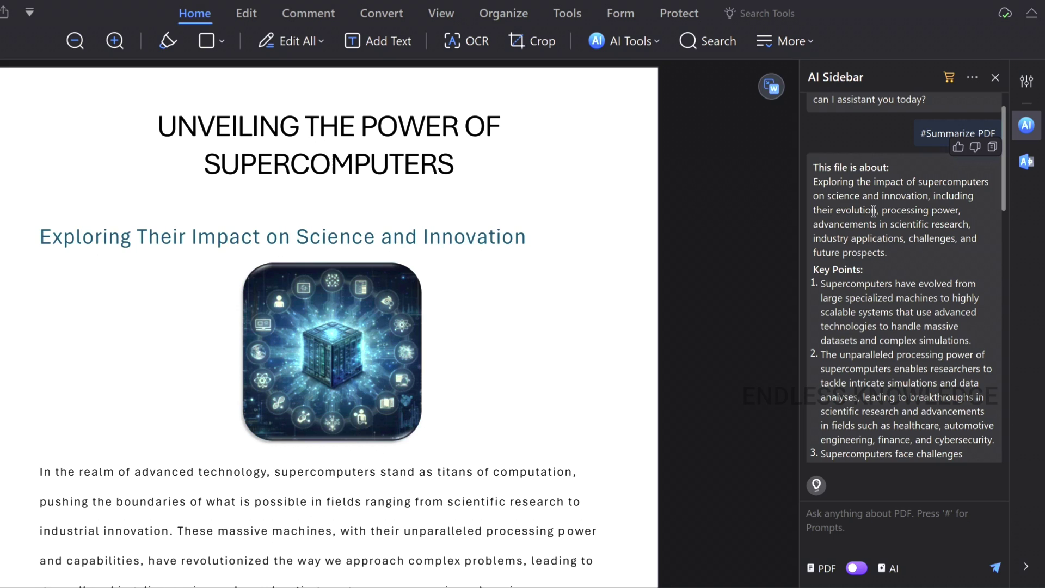
scroll(887, 330, down, 4)
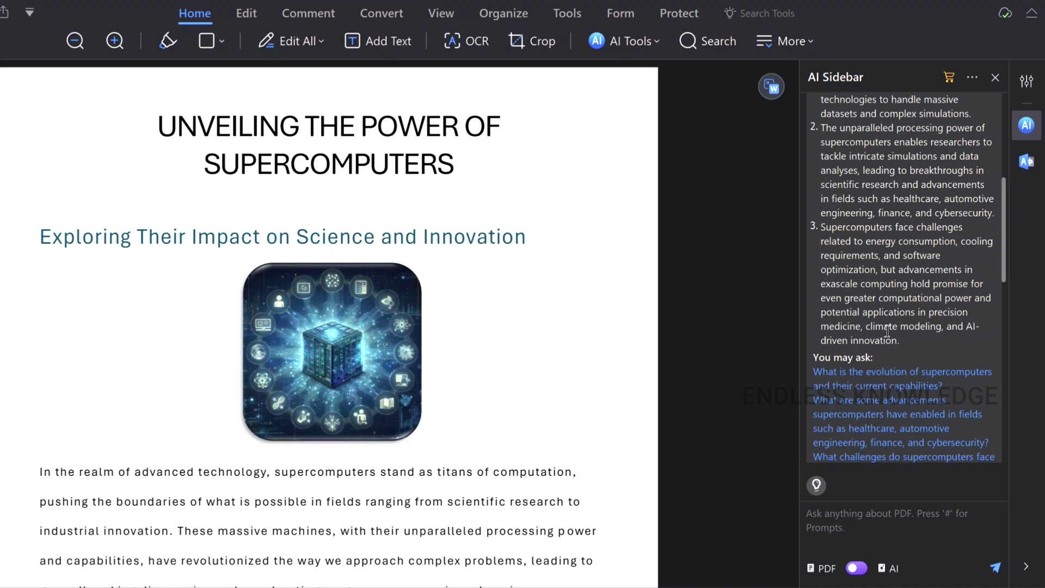
scroll(887, 331, down, 10)
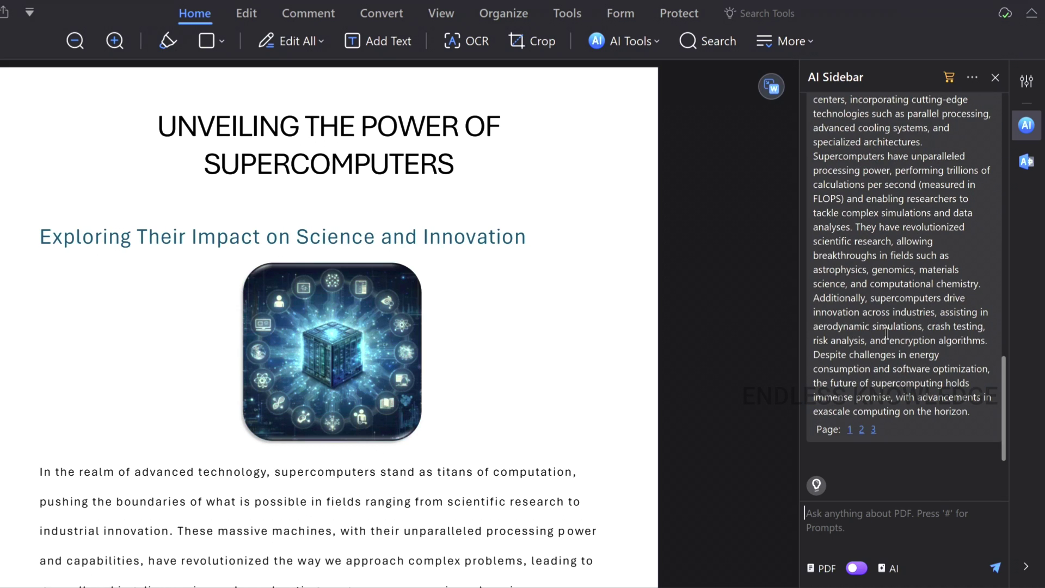
scroll(885, 333, up, 6)
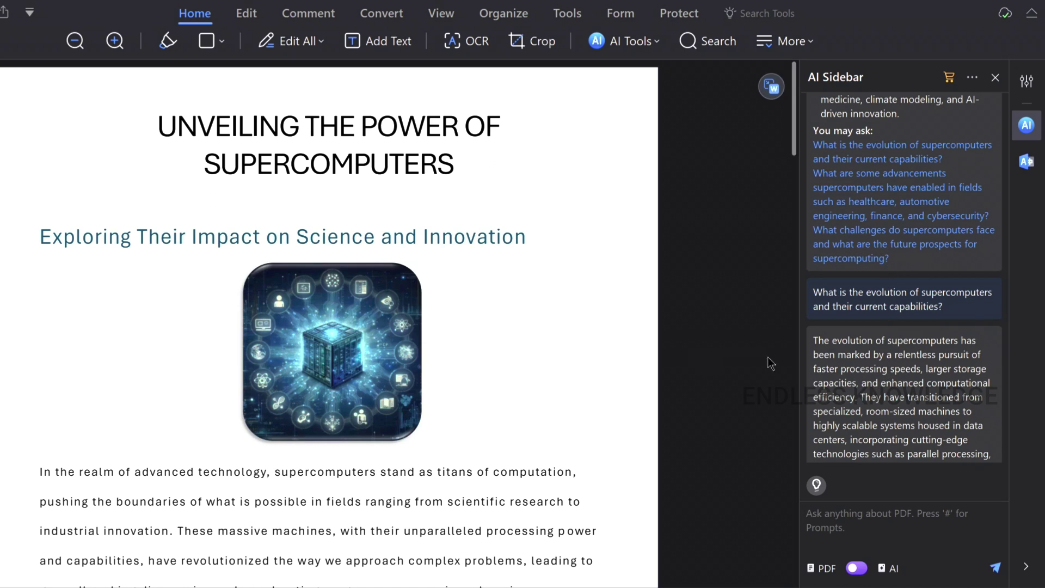
scroll(406, 346, down, 1)
scroll(404, 347, down, 15)
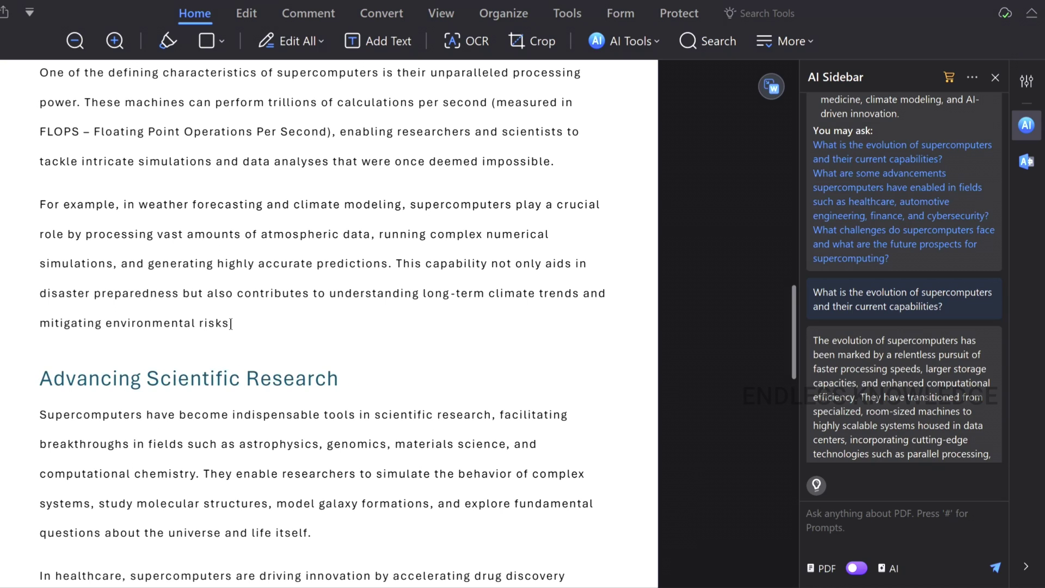
- Select the weather-forecasting paragraph and have the AI rewrite it
drag(232, 323, 40, 205)
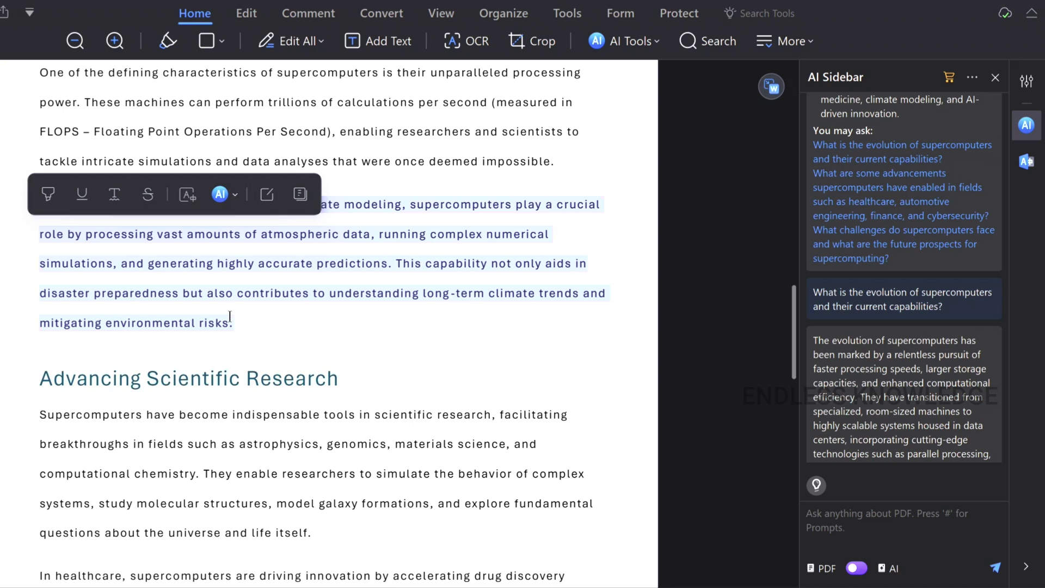
click(230, 317)
drag(239, 327, 135, 287)
click(123, 269)
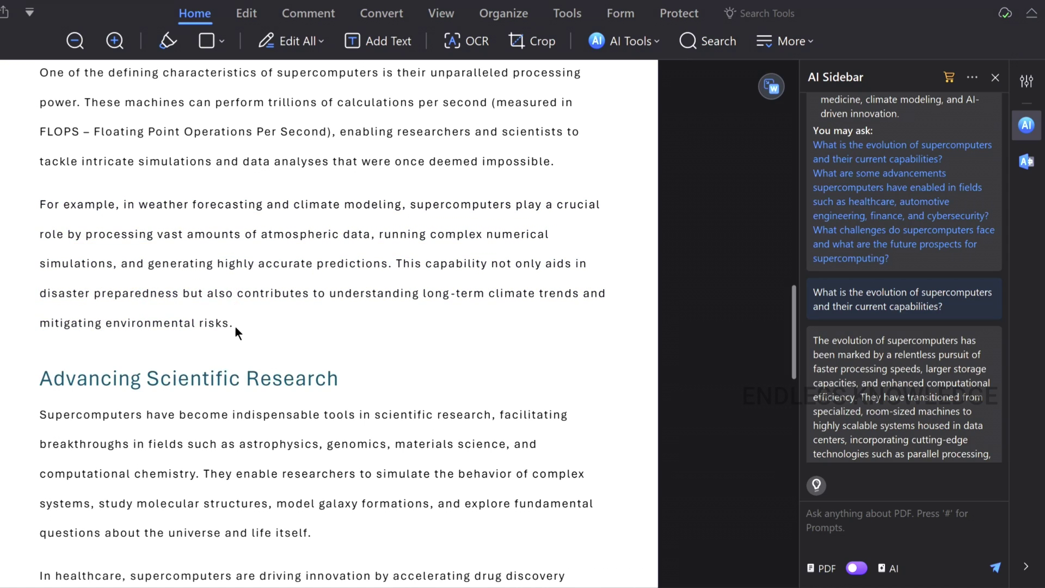
drag(239, 333, 34, 214)
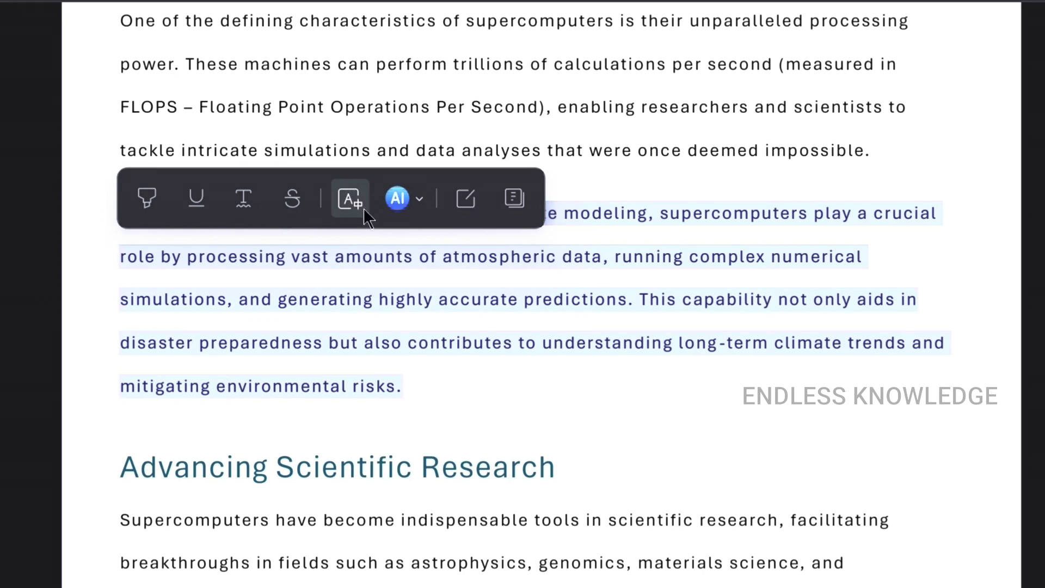
click(230, 194)
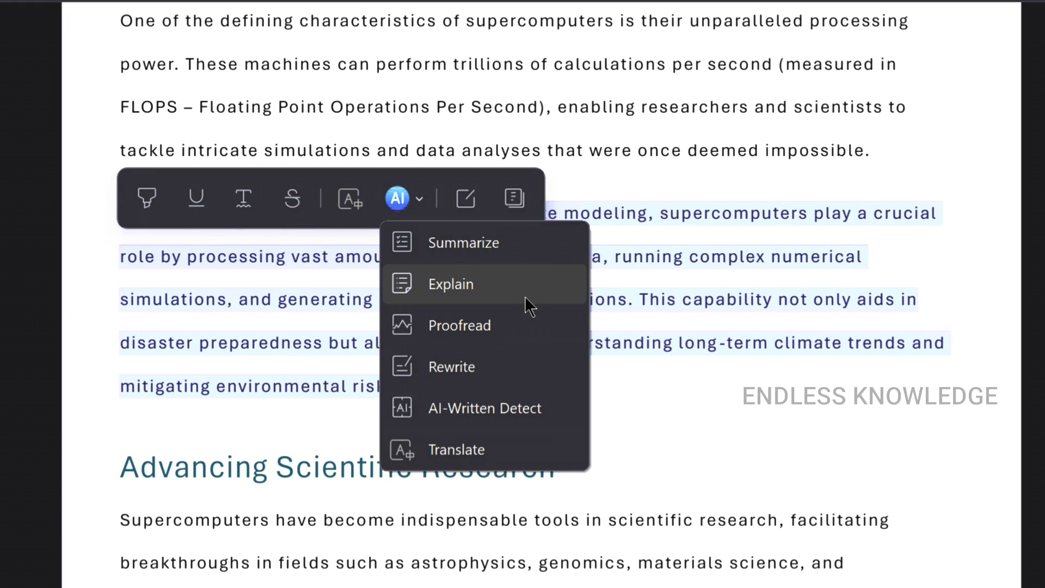
click(534, 367)
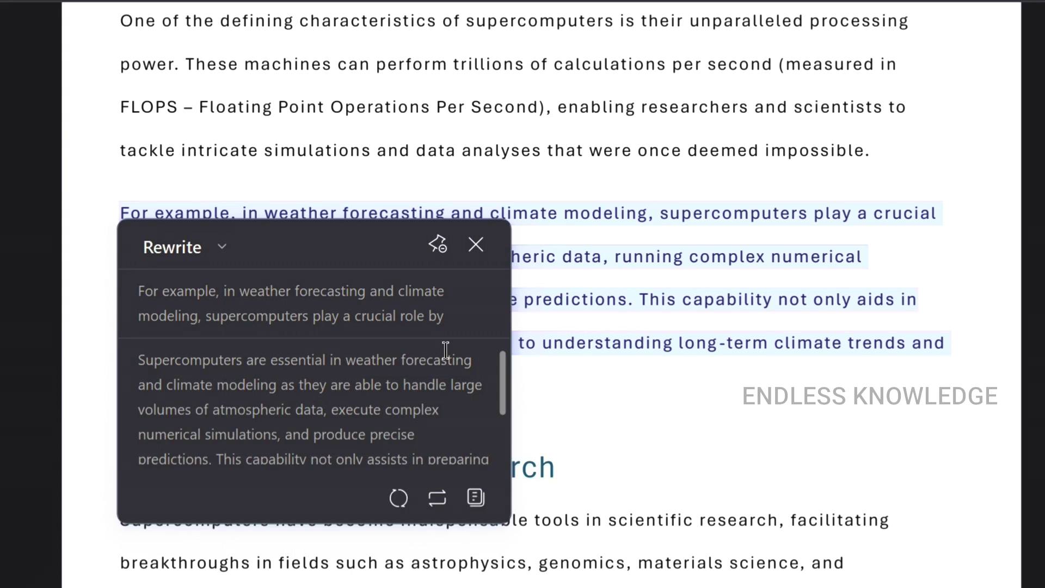
- Regenerate the rewrite and replace the original paragraph with the new text
scroll(446, 392, down, 3)
scroll(358, 387, up, 3)
scroll(425, 423, down, 3)
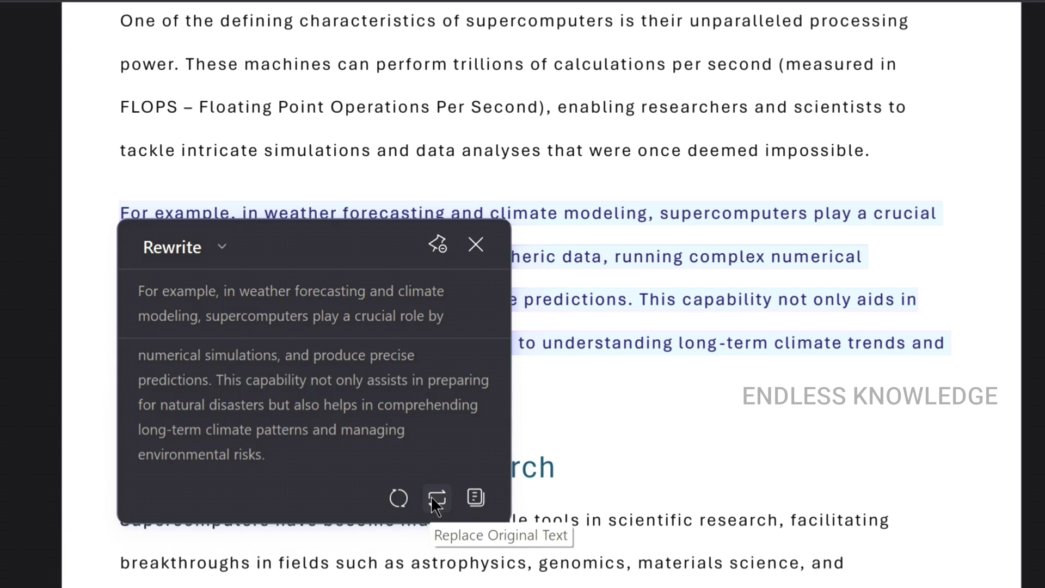
click(396, 496)
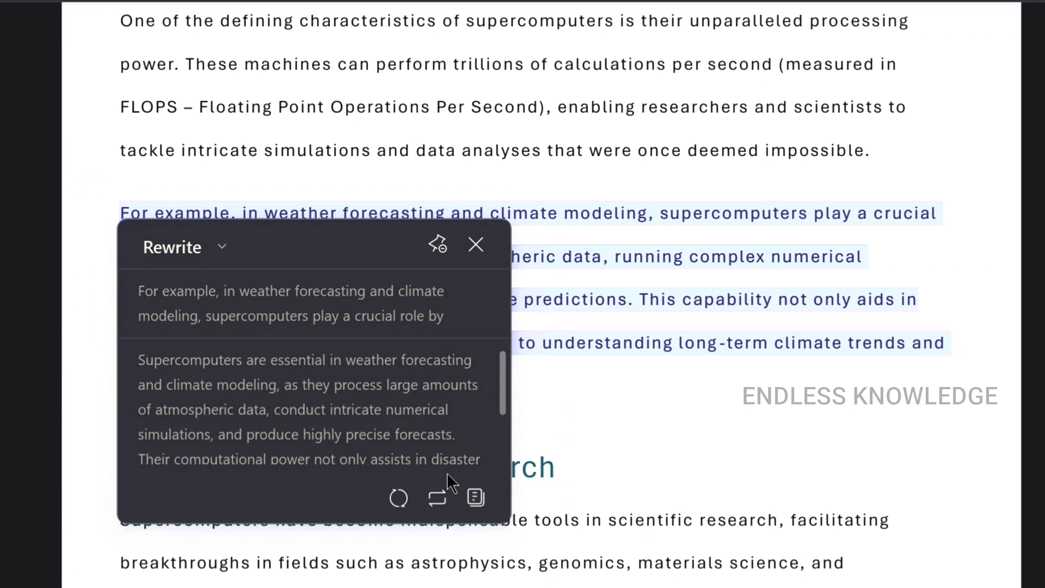
click(438, 498)
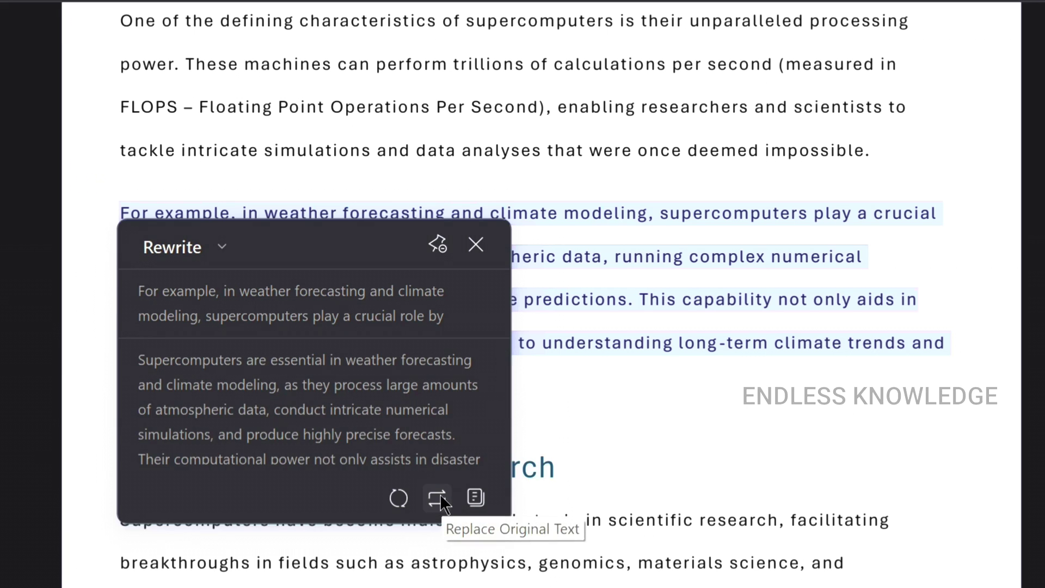
- Show the Properties panel and select the rewritten paragraph with Edit All on
click(475, 255)
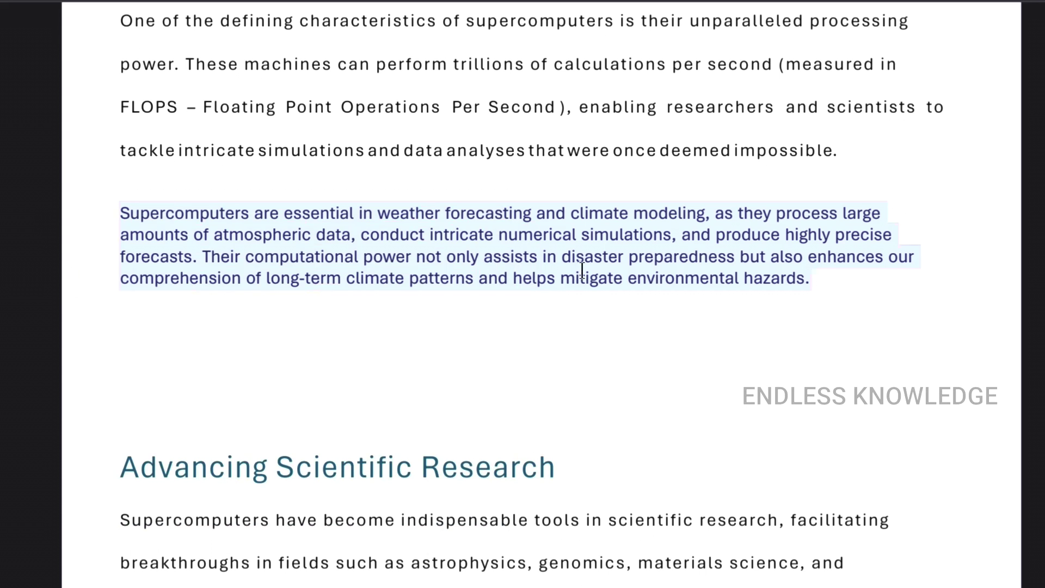
click(792, 308)
click(789, 281)
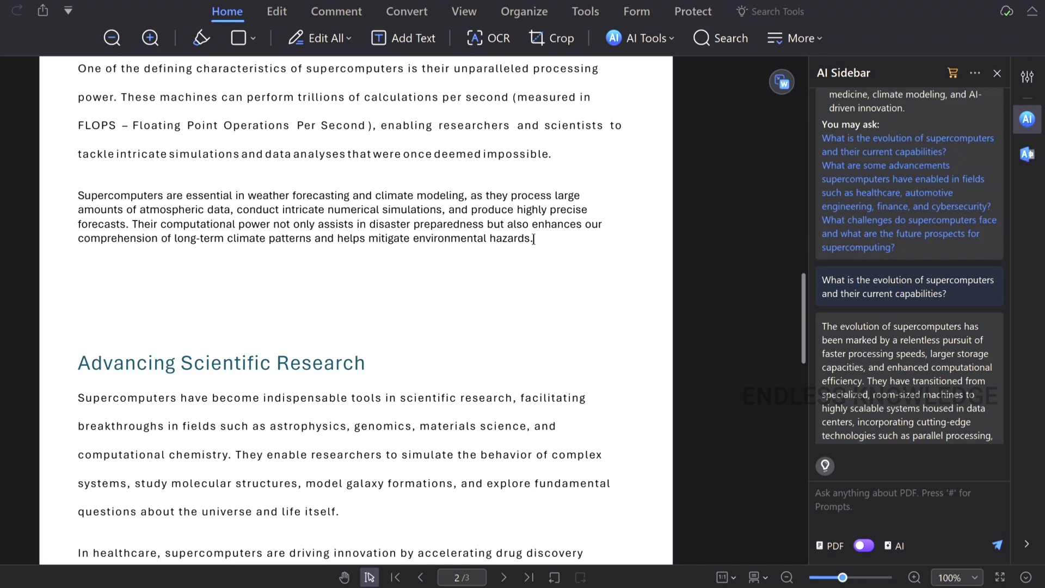
drag(803, 280, 105, 203)
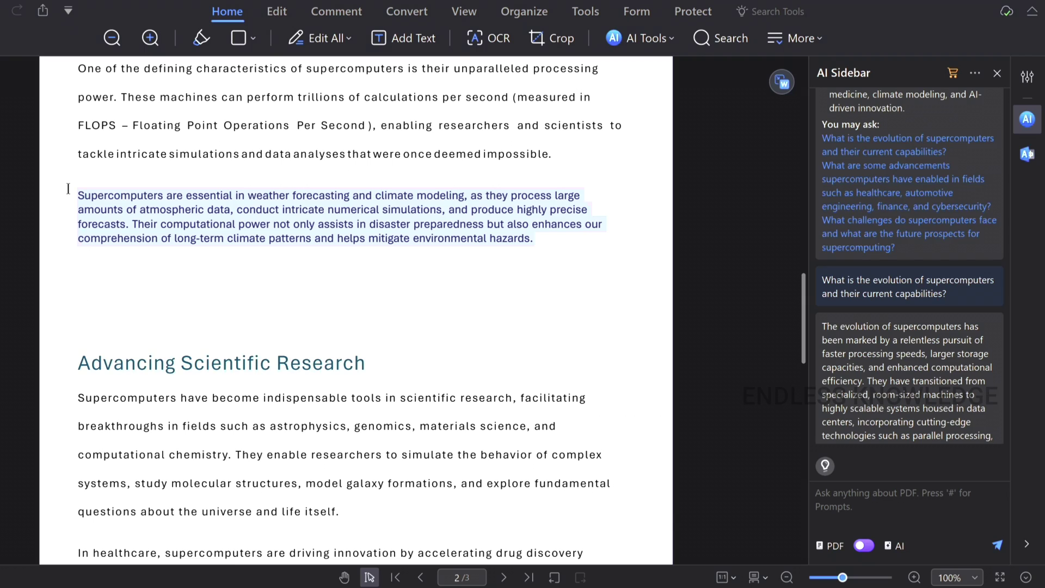
click(1026, 76)
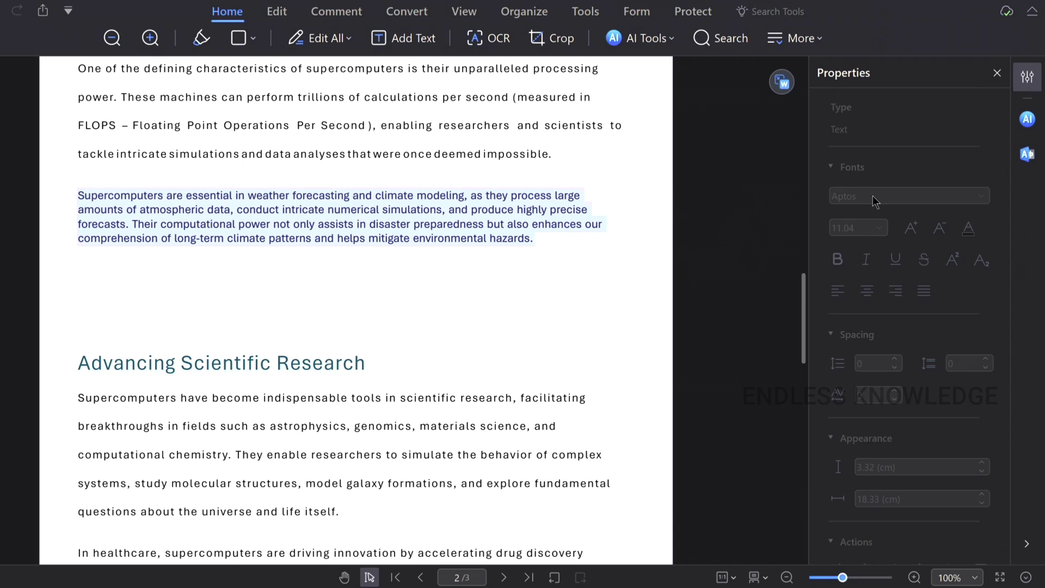
click(334, 228)
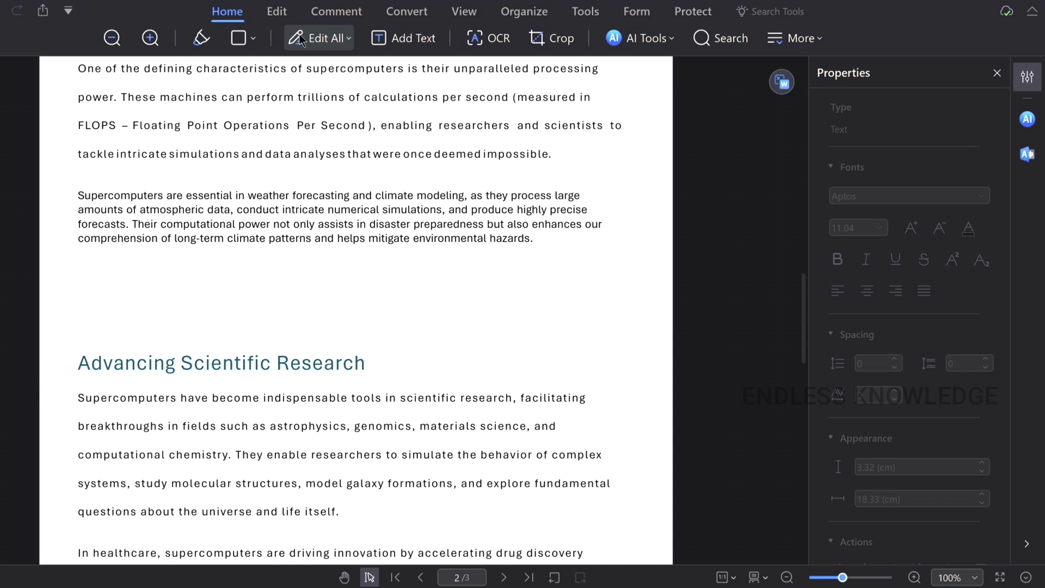
click(321, 38)
drag(538, 239, 73, 200)
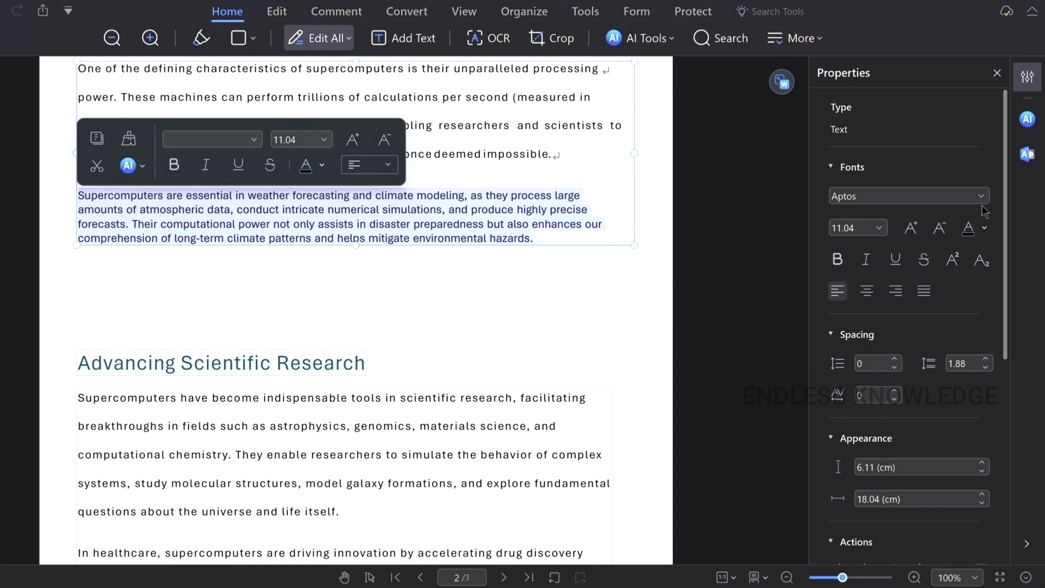
- Give the weather paragraph paragraph spacing 1.5, font size 12 and line spacing 0.88
click(894, 359)
click(894, 359)
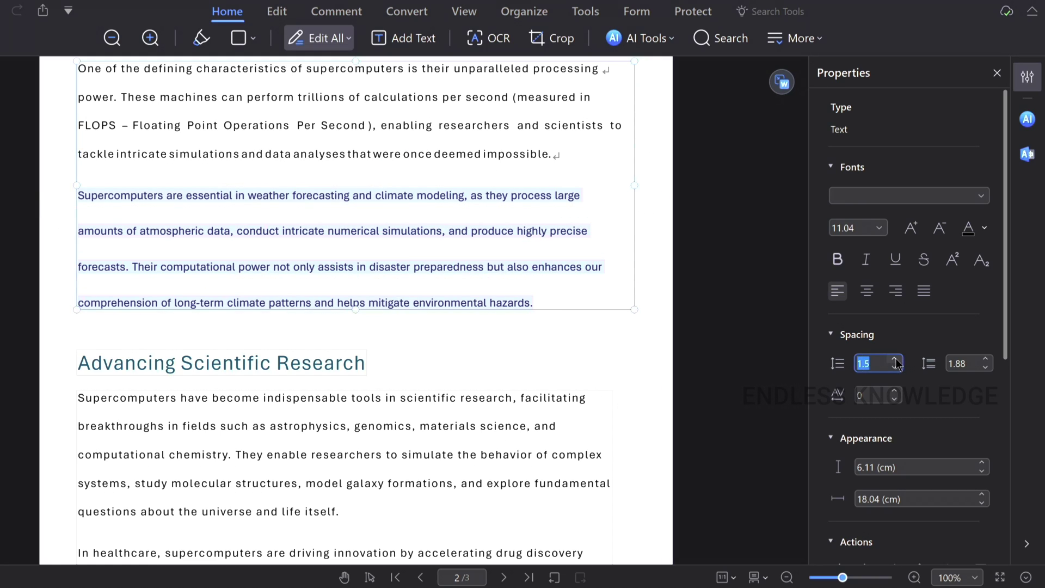
click(865, 227)
scroll(860, 337, down, 3)
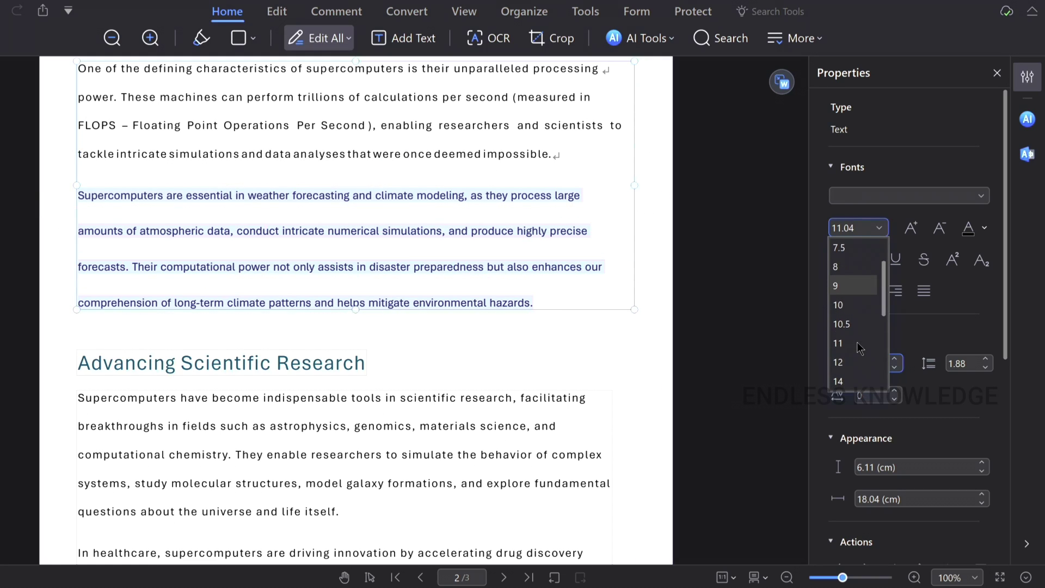
click(852, 362)
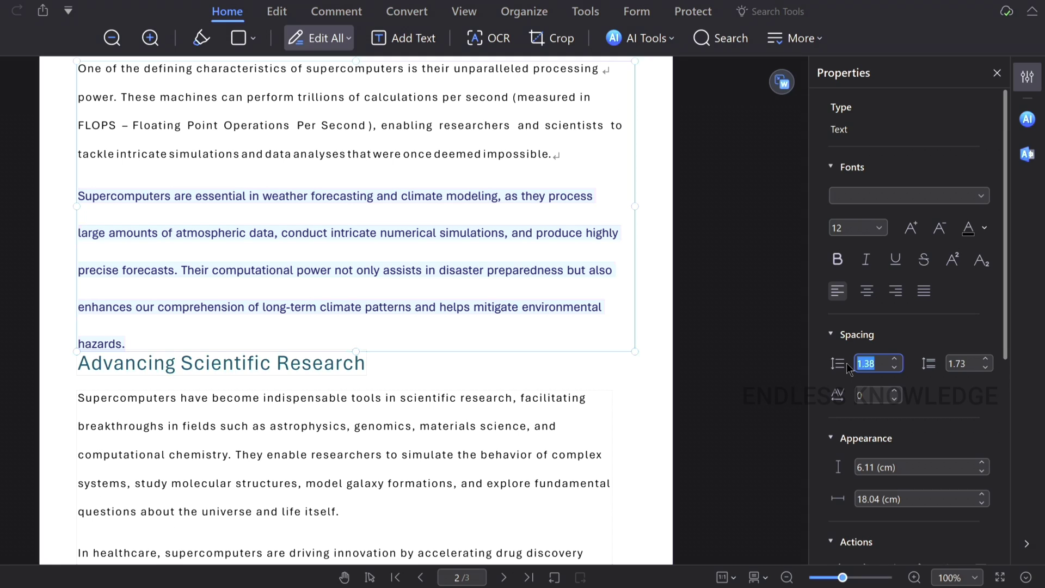
click(893, 368)
click(164, 313)
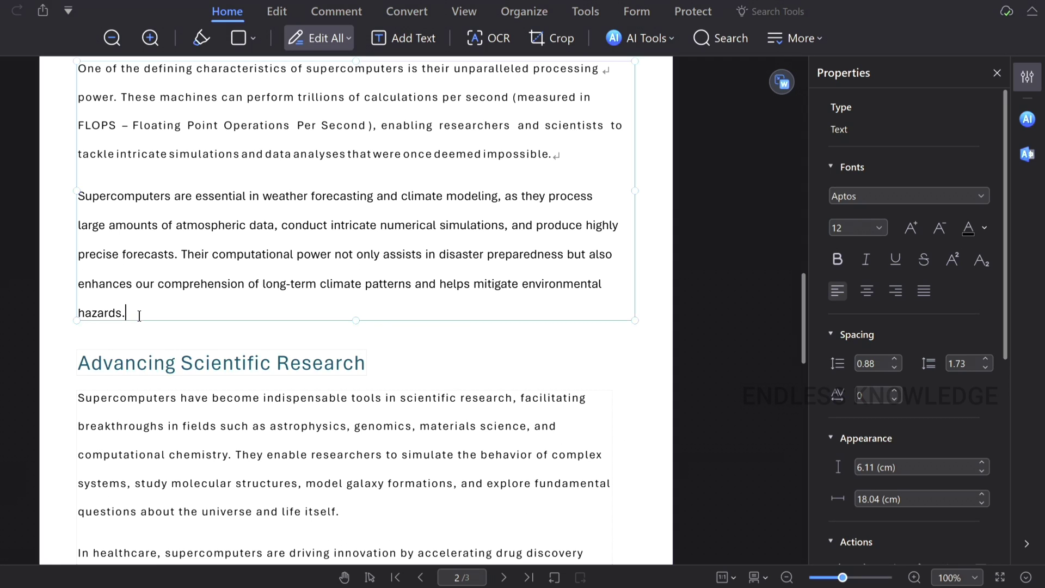
drag(139, 314, 58, 201)
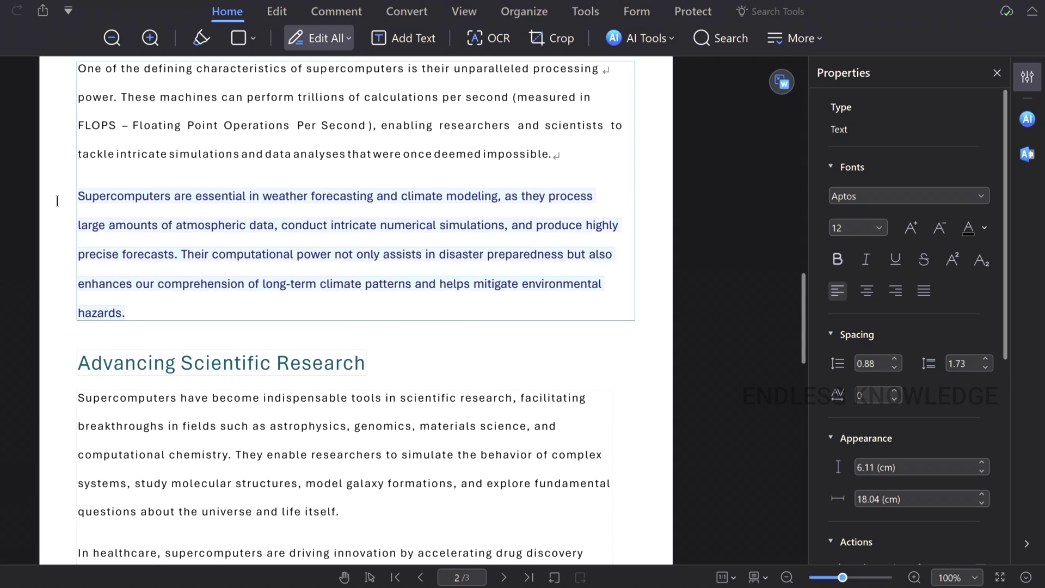
- Save changes through a cancelled Translate PDF, then reselect the whole weather-forecasting paragraph
click(645, 38)
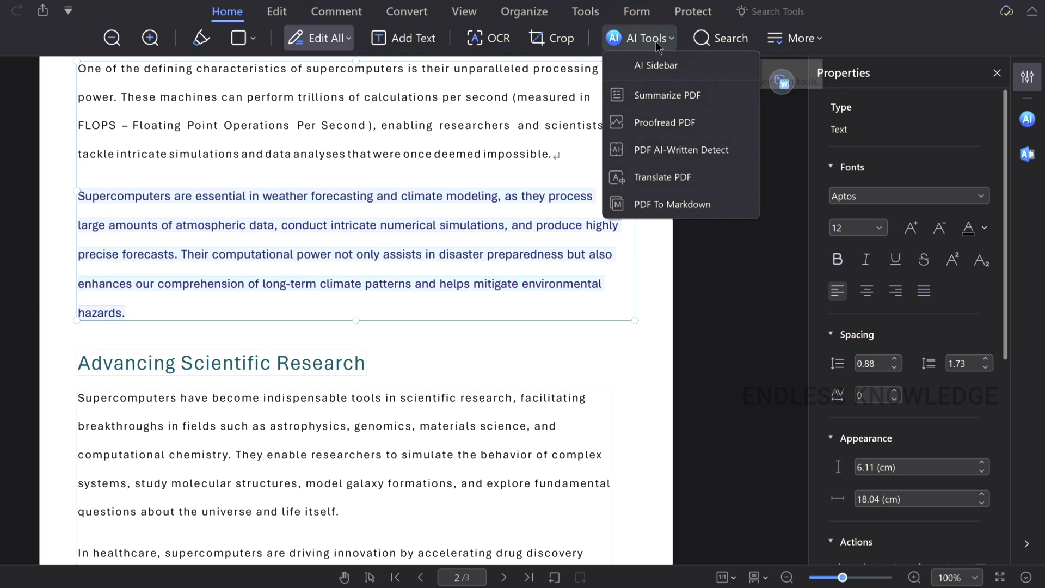
click(658, 177)
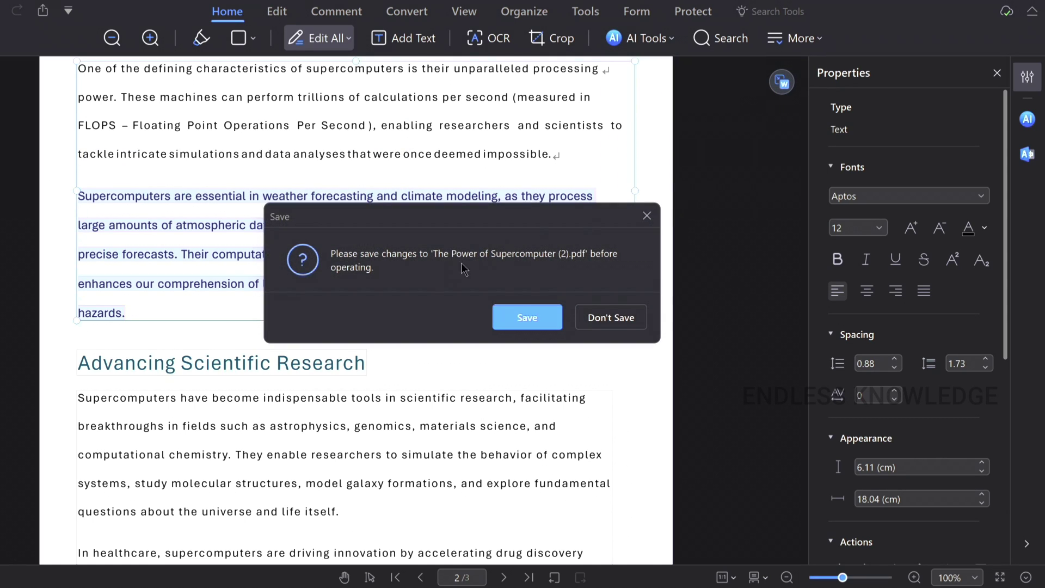
click(512, 321)
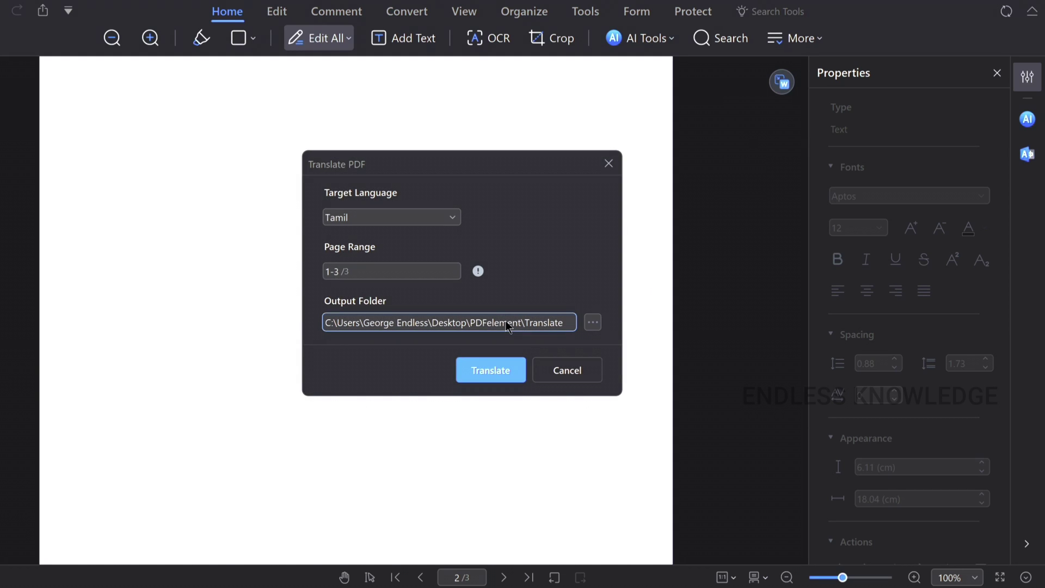
click(568, 375)
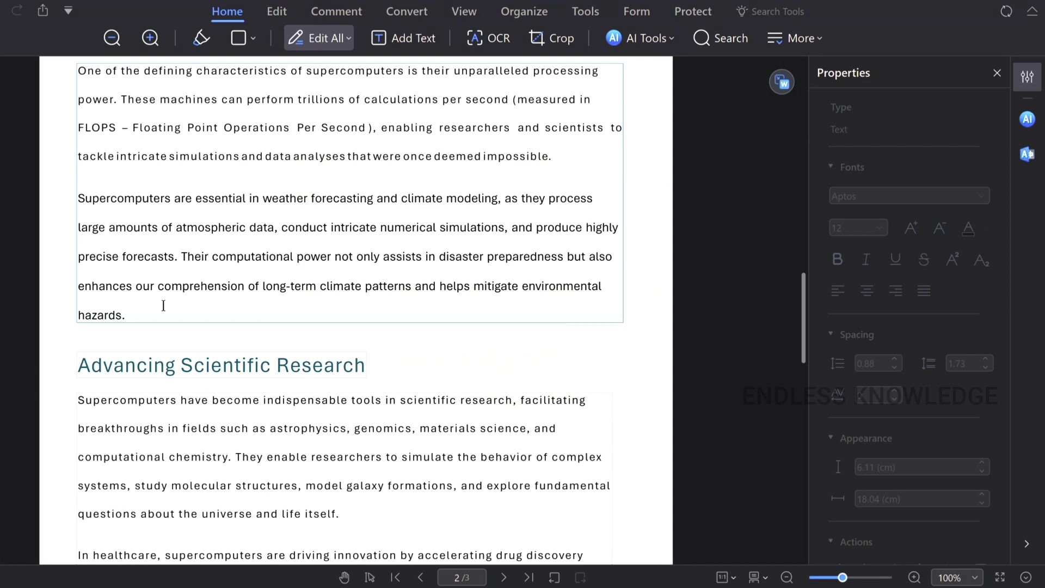
drag(134, 315, 60, 201)
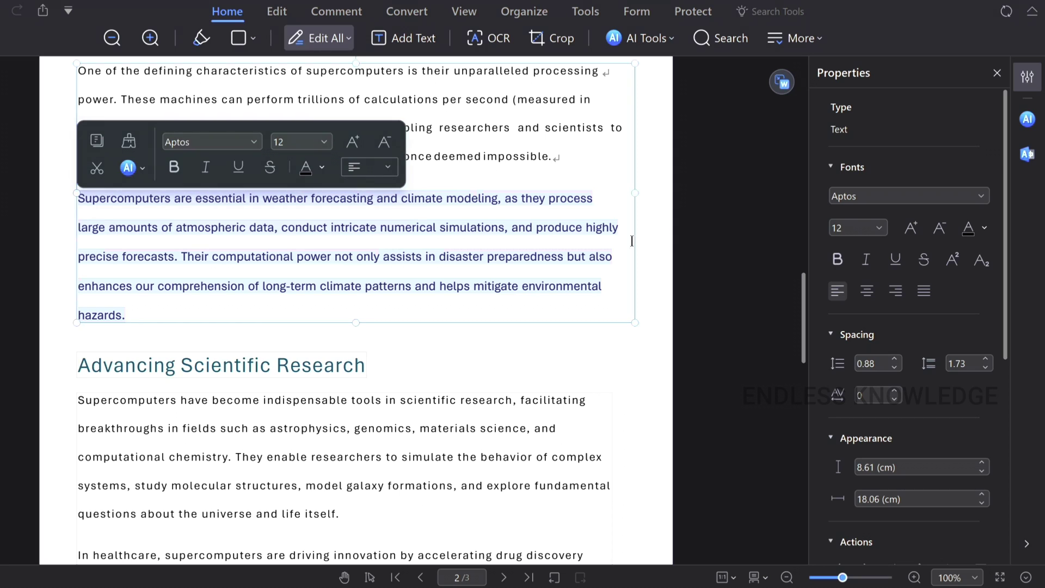
click(1028, 156)
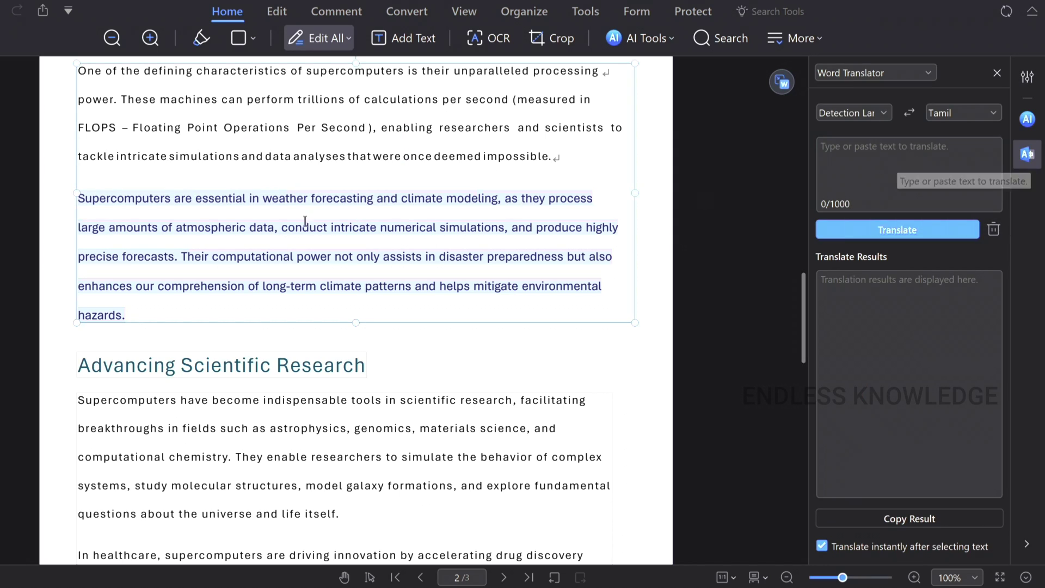
click(140, 292)
drag(132, 314, 54, 198)
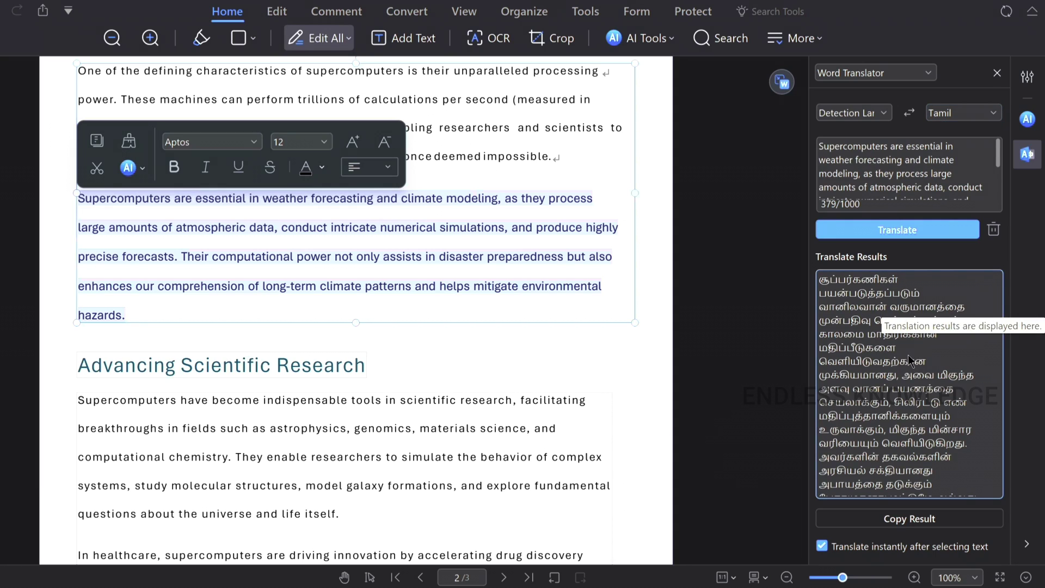
scroll(909, 360, down, 3)
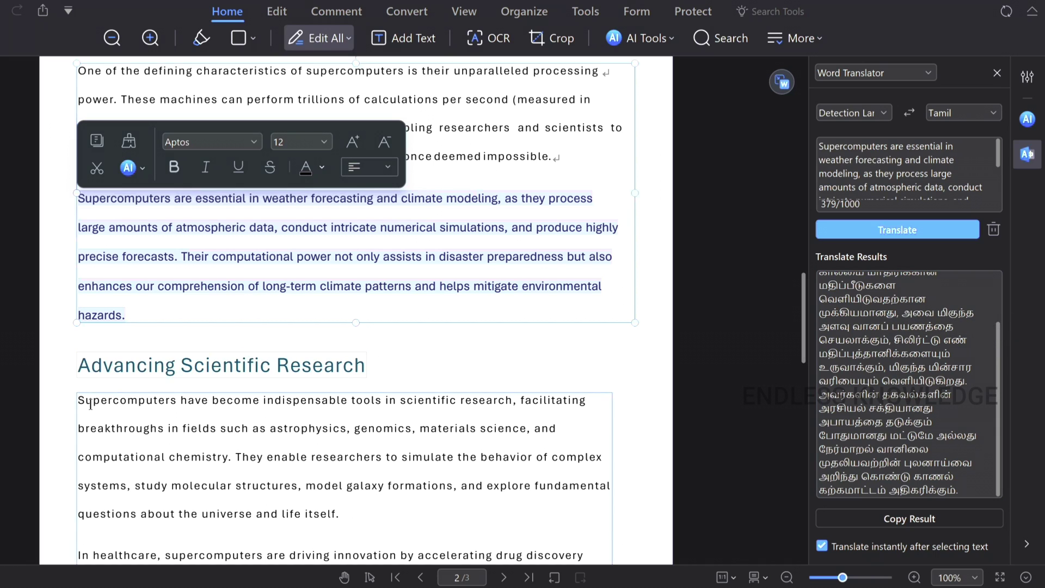
scroll(315, 477, down, 1)
drag(343, 459, 78, 345)
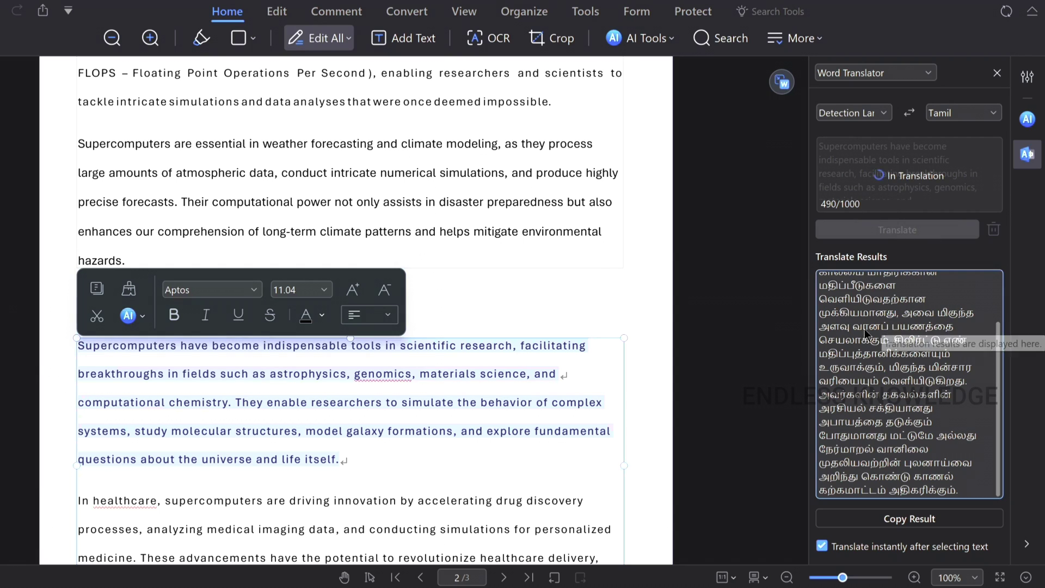
scroll(530, 291, down, 3)
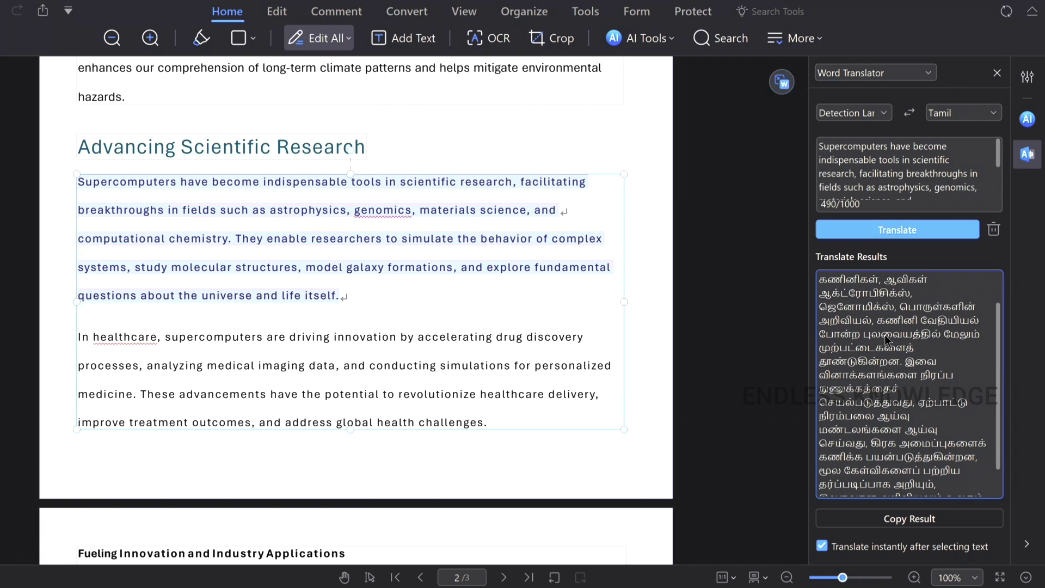
click(912, 524)
click(391, 236)
drag(351, 299, 81, 188)
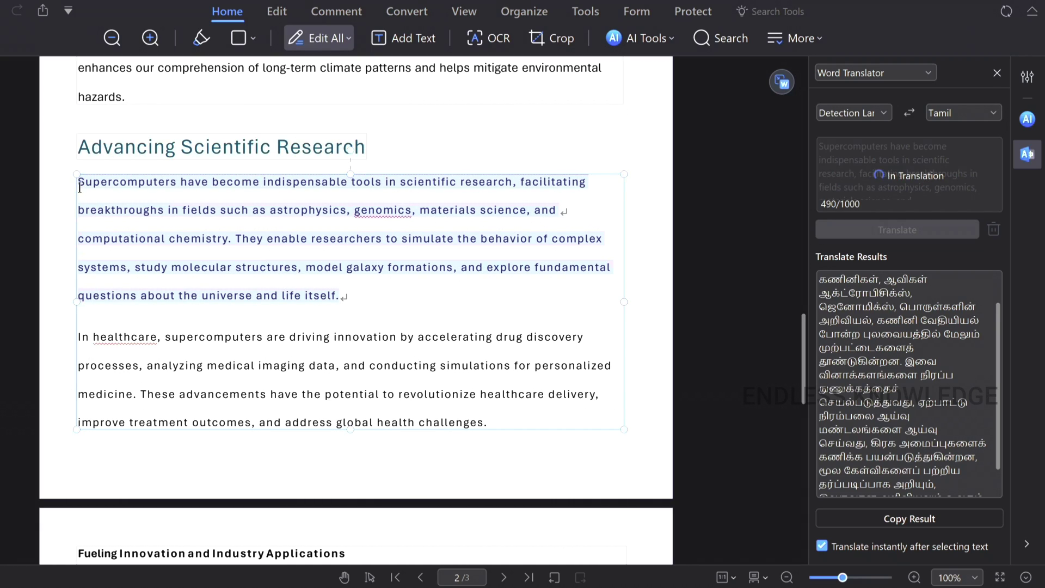
key(ctrl+v)
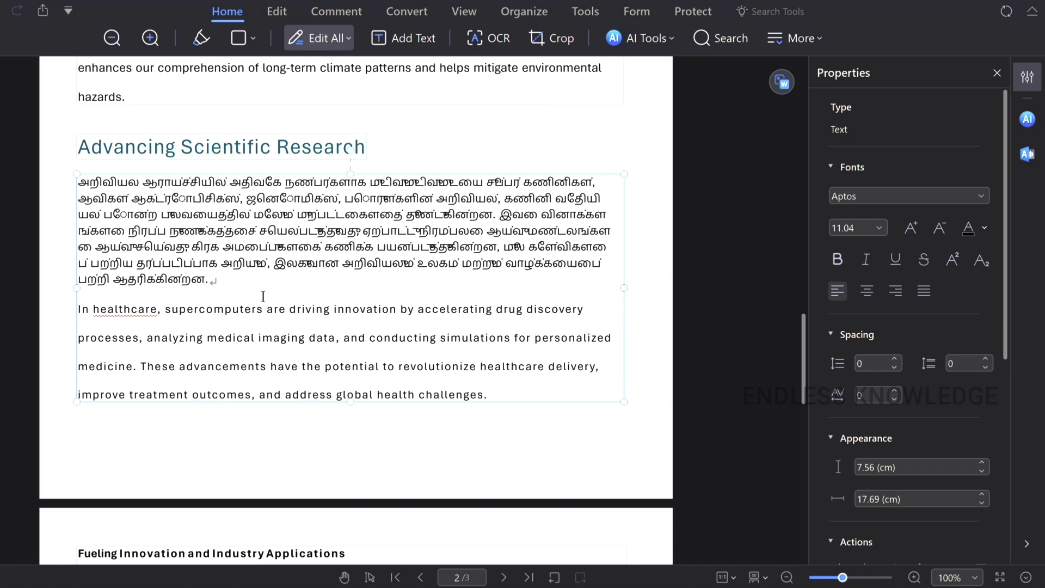
key(ctrl+z)
click(401, 337)
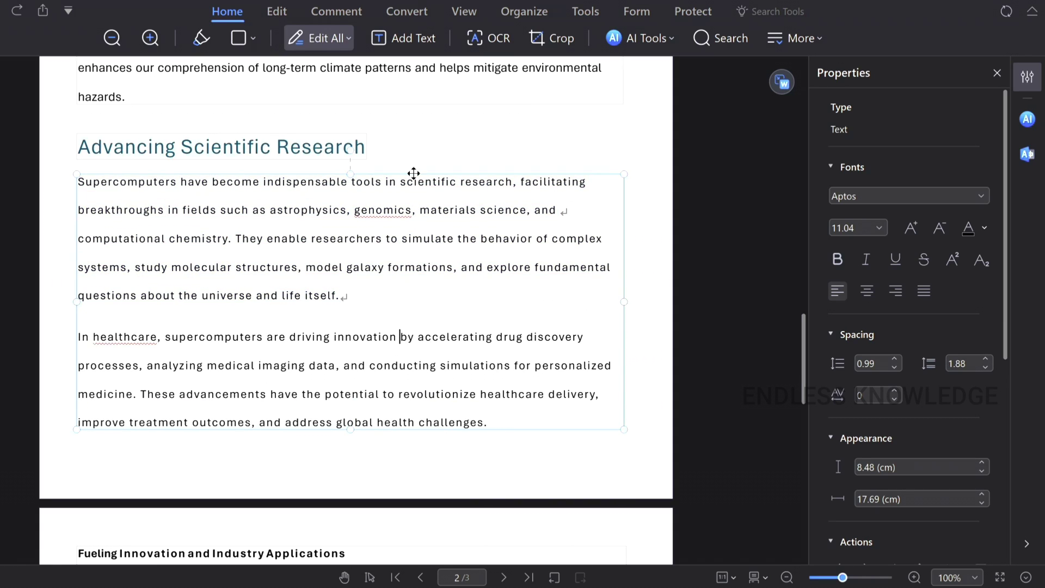
- Translate all three pages into Tamil, save a copy to Document Cloud, and open the result
click(660, 39)
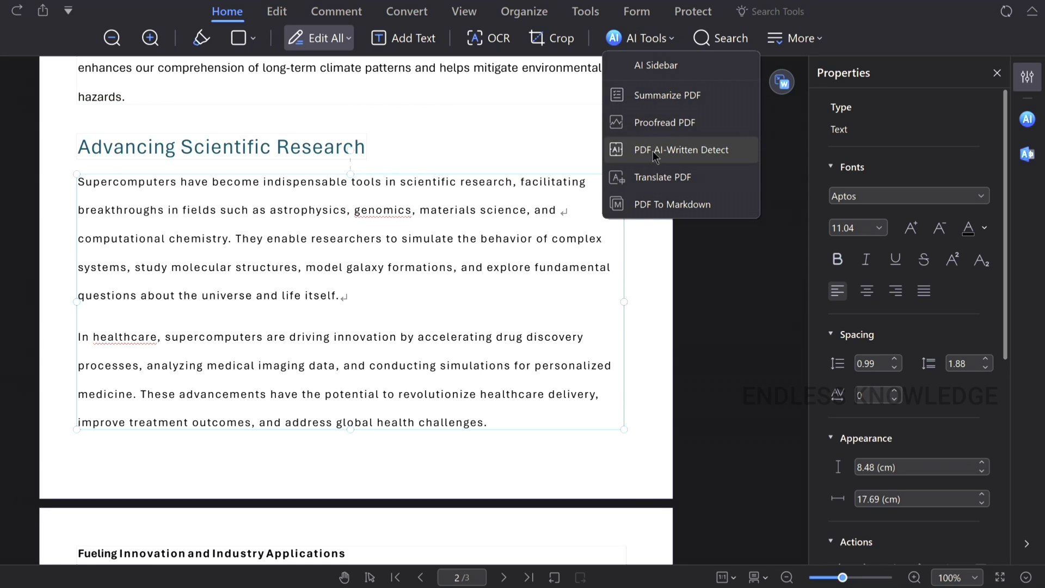
click(651, 173)
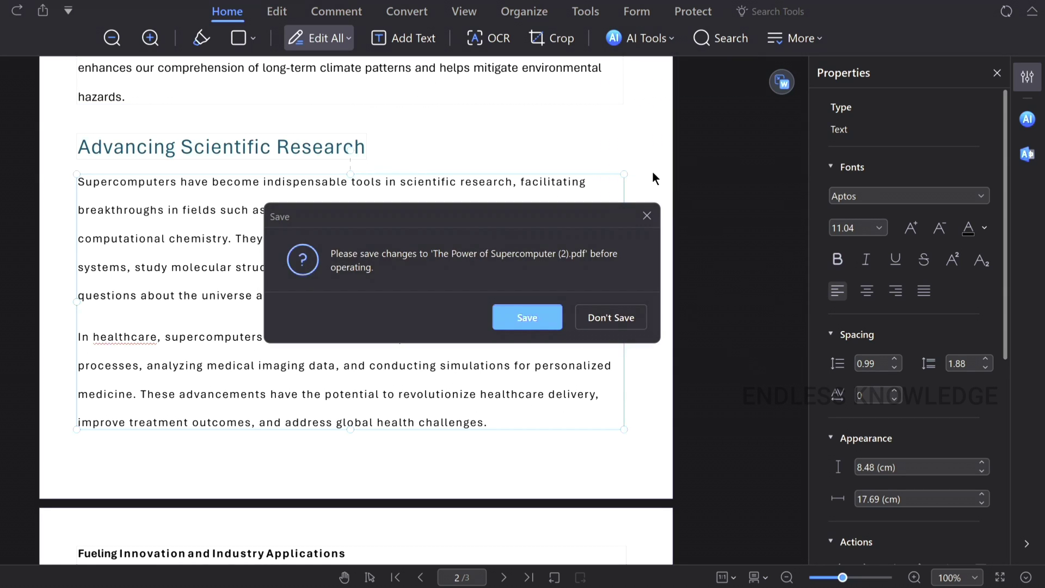
click(517, 318)
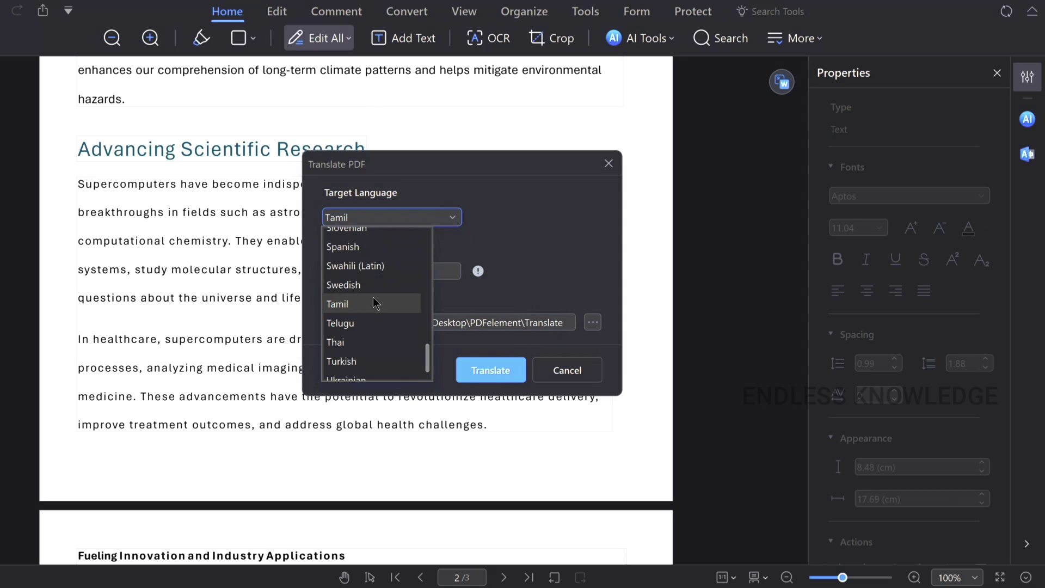
click(374, 303)
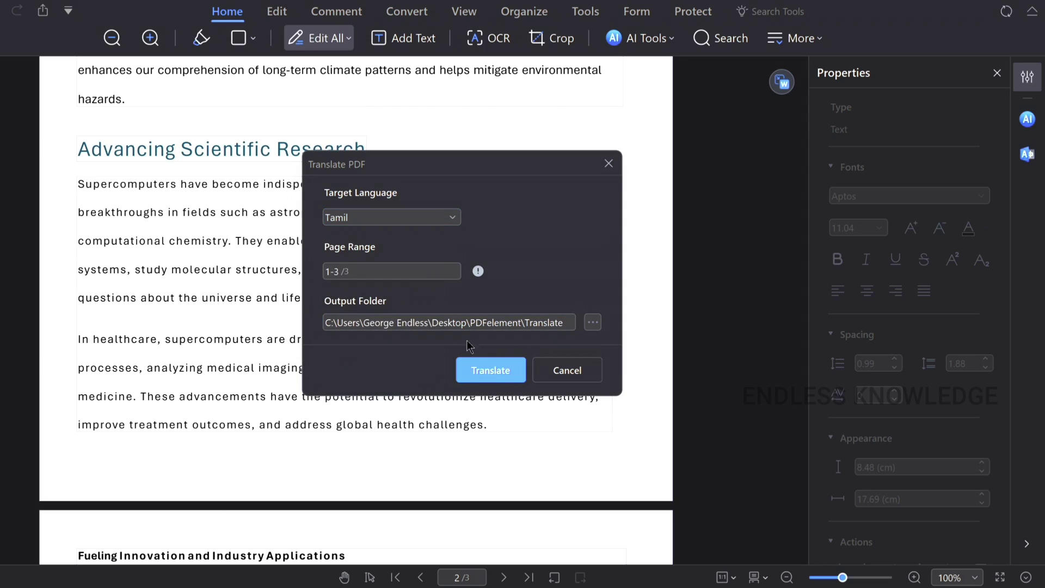
click(488, 369)
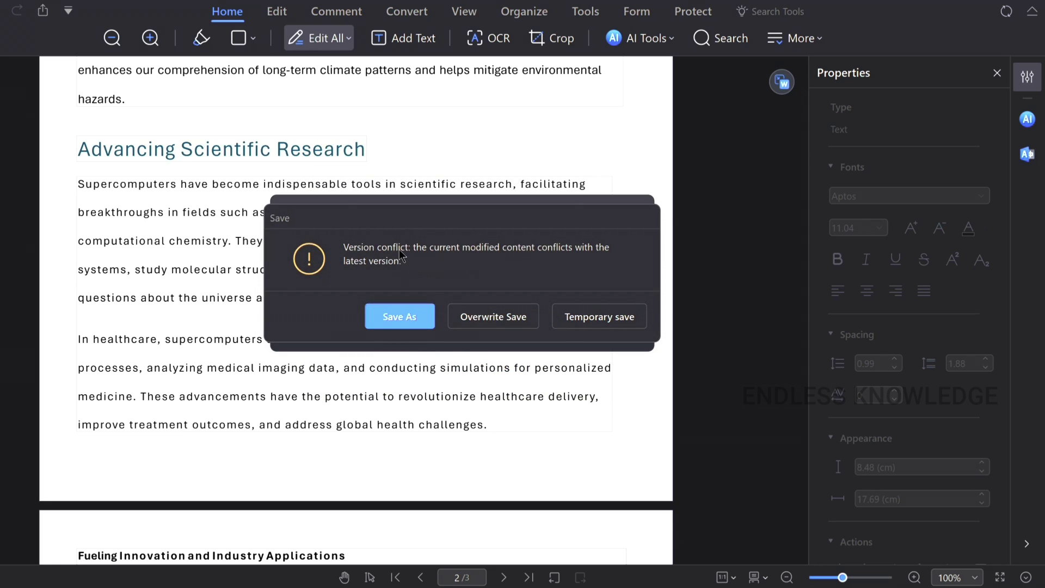
click(395, 312)
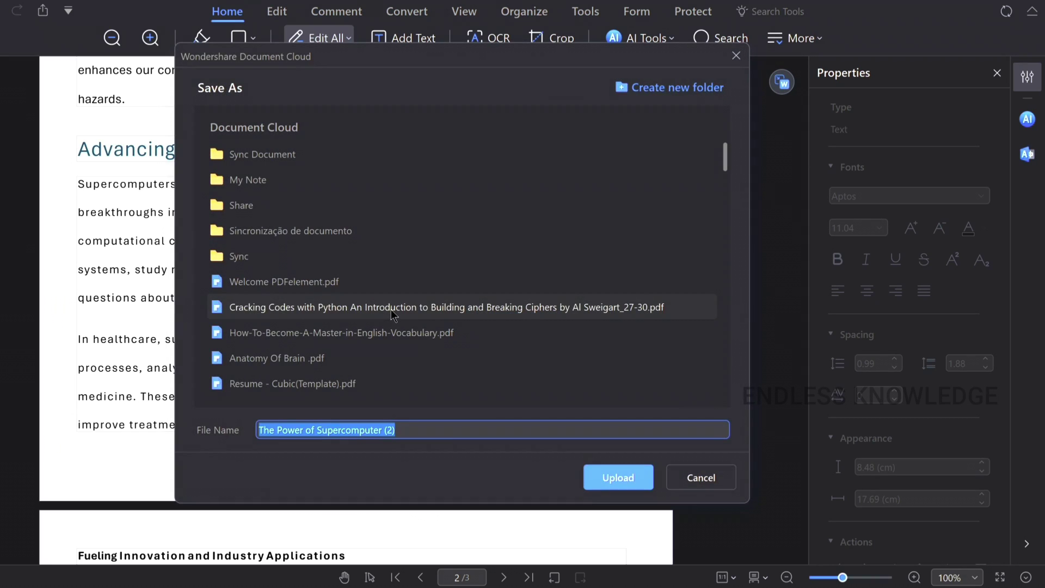
key(Return)
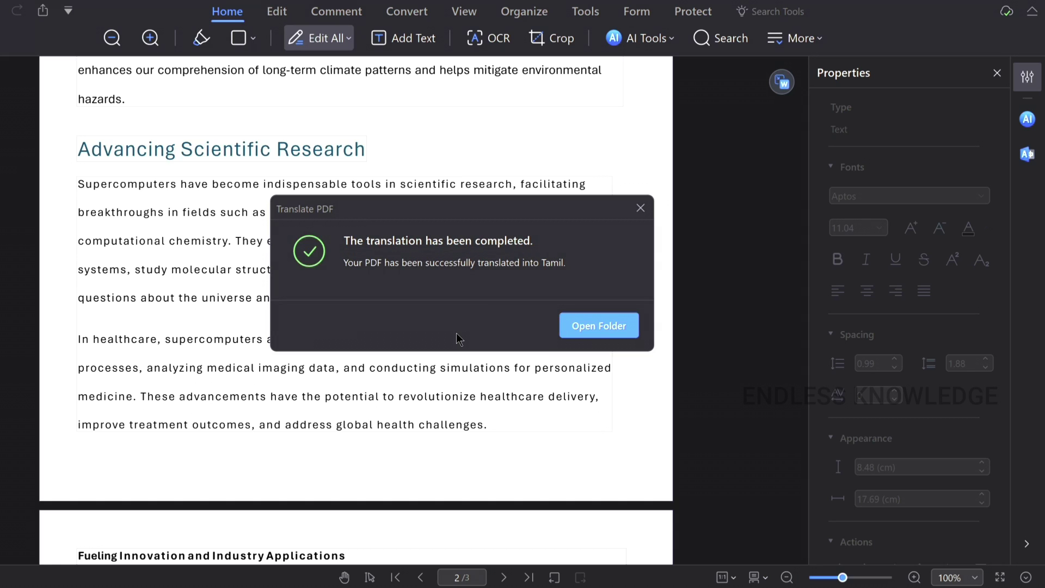
click(591, 330)
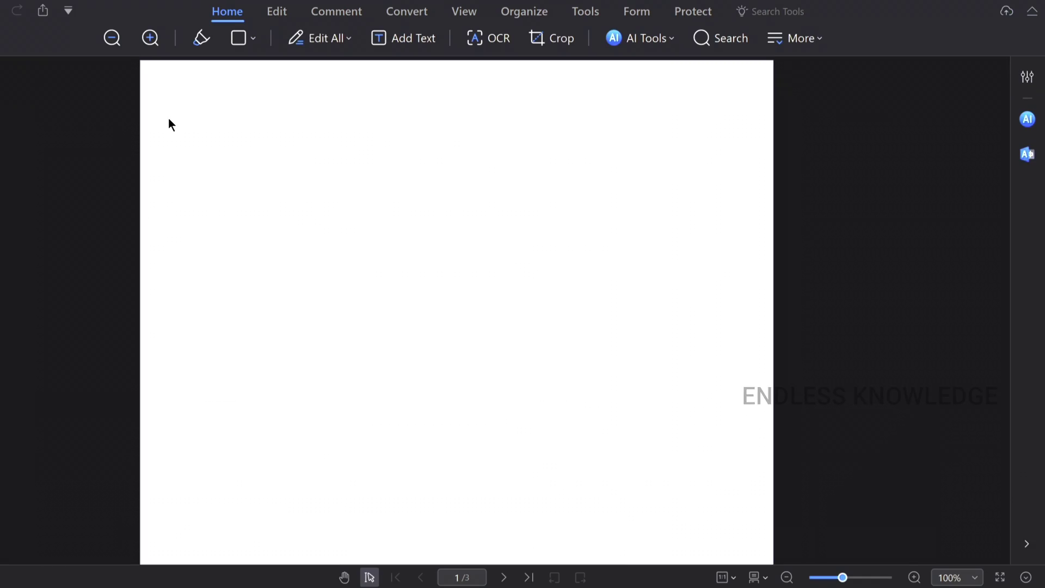
- Scroll through the Tamil translation, return to page 1, then review the original English document
scroll(427, 232, down, 10)
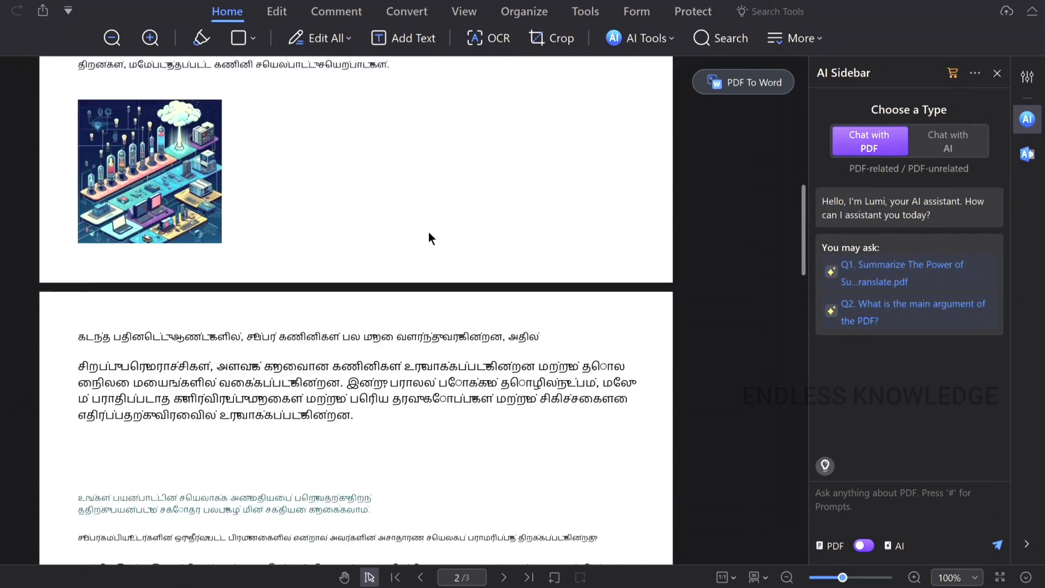
scroll(429, 233, down, 10)
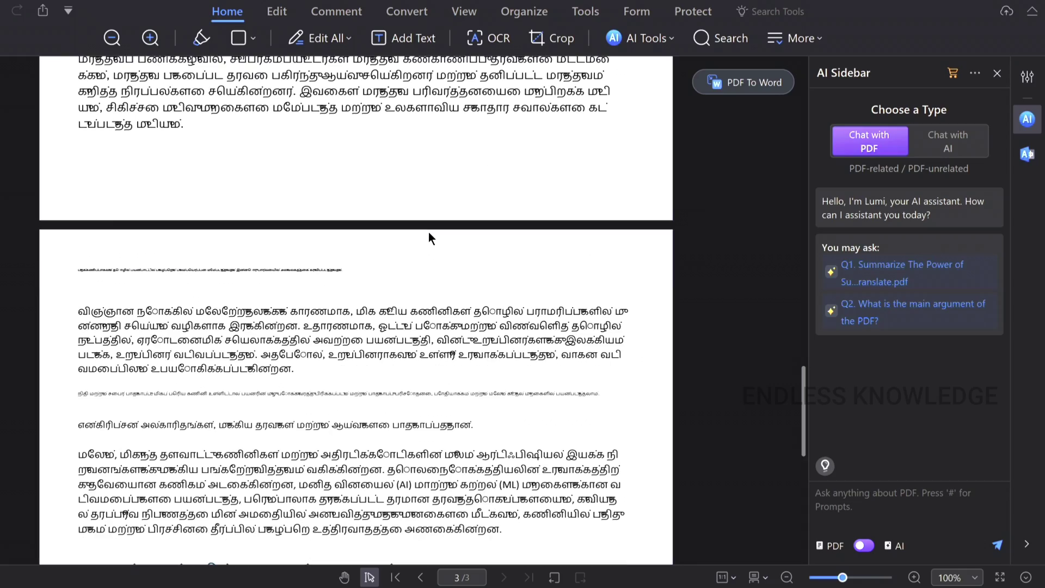
key(Home)
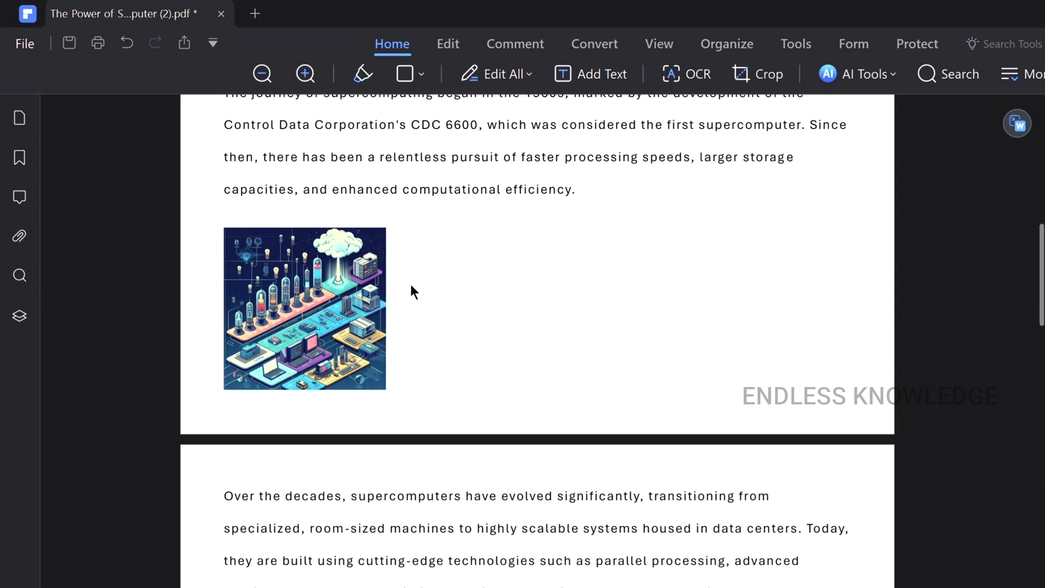
scroll(410, 284, up, 10)
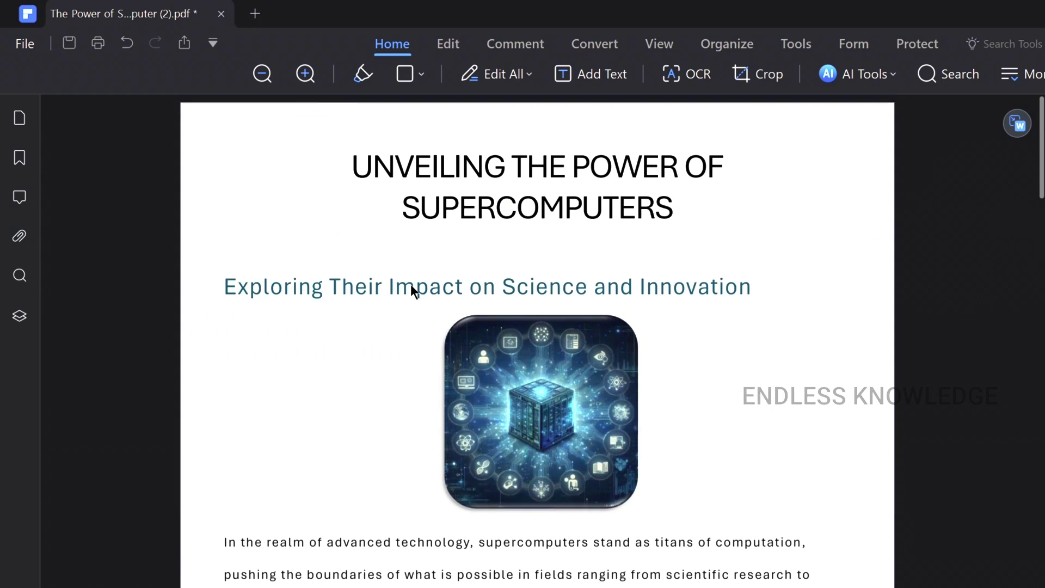
scroll(348, 288, down, 15)
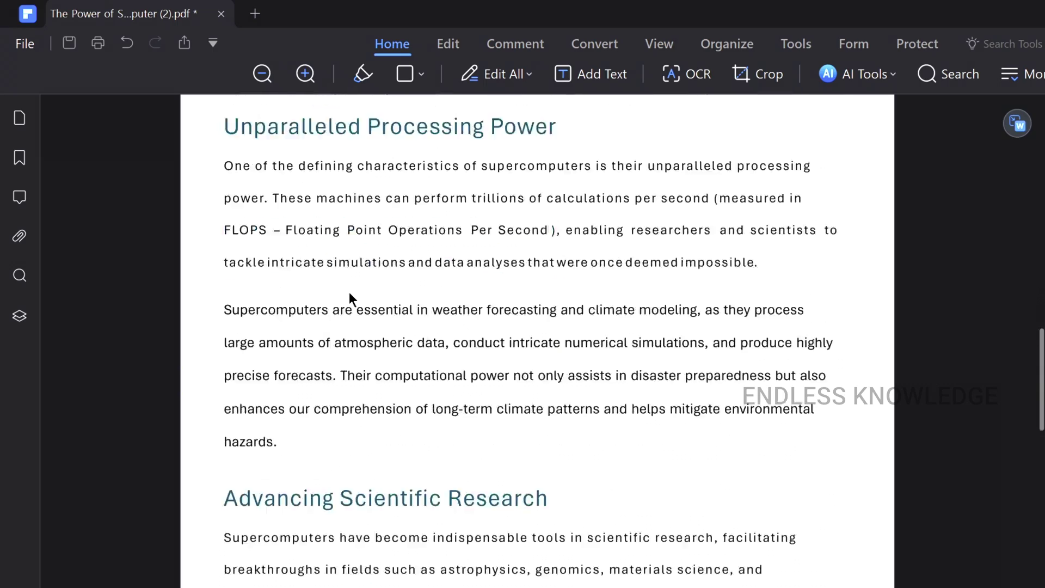
scroll(349, 293, down, 5)
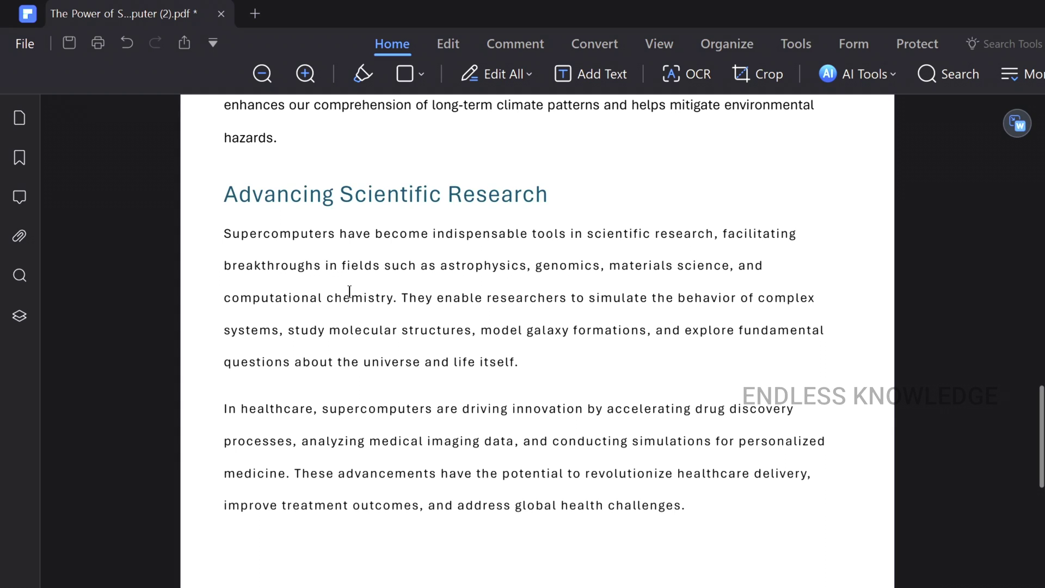
- Auto-generate bookmarks from the document's headings and open the first section bookmark's options
click(674, 48)
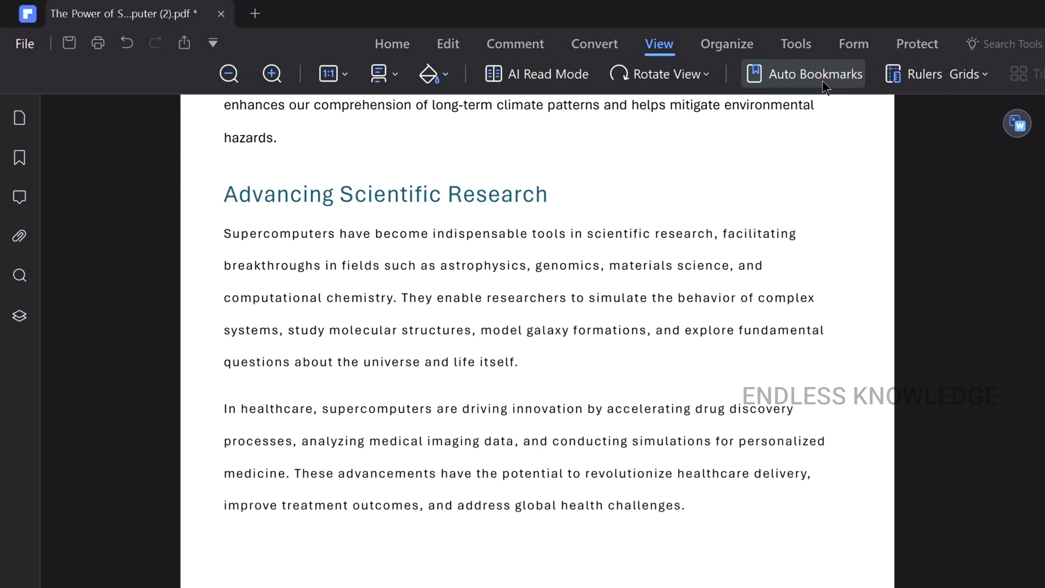
click(31, 164)
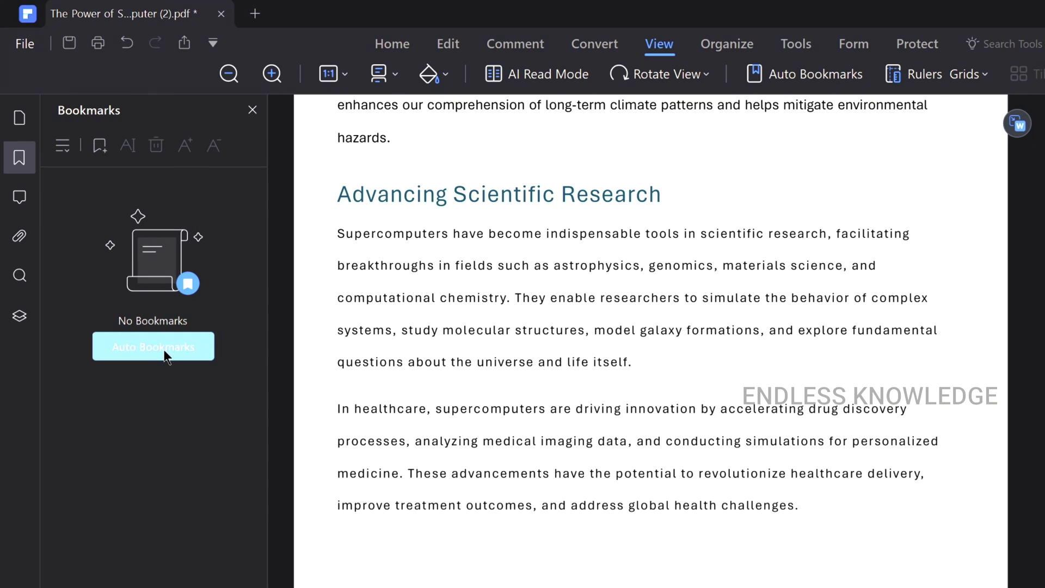
click(165, 352)
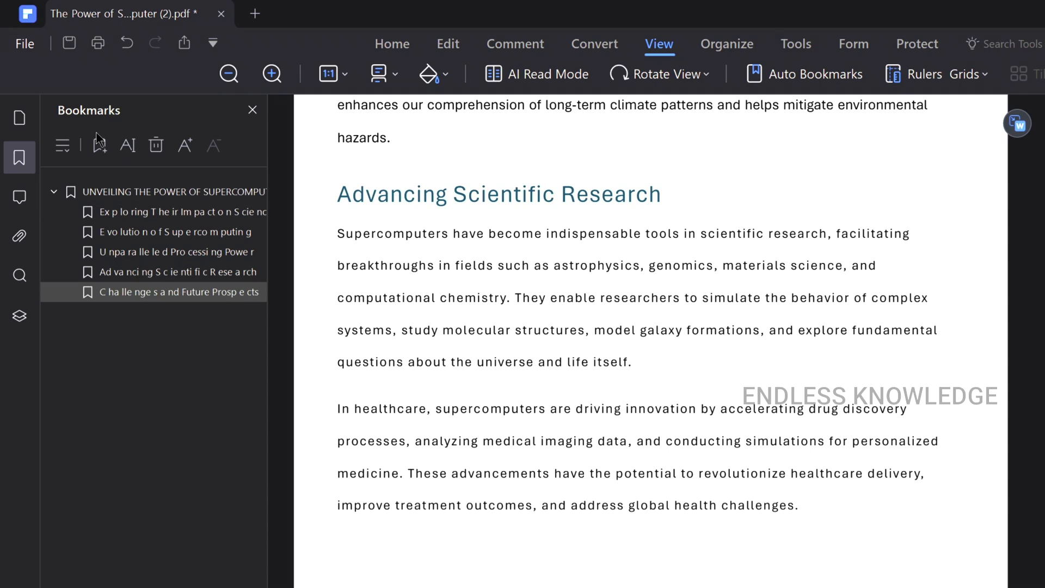
right_click(206, 214)
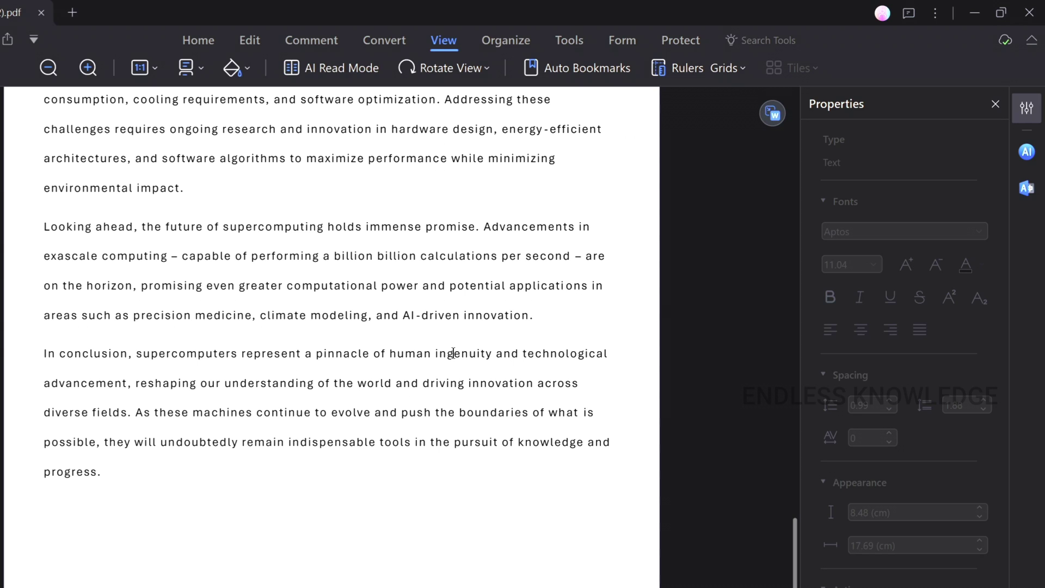
- Place a digital signature field below the final paragraph, browse appearance styles, then cancel
click(680, 40)
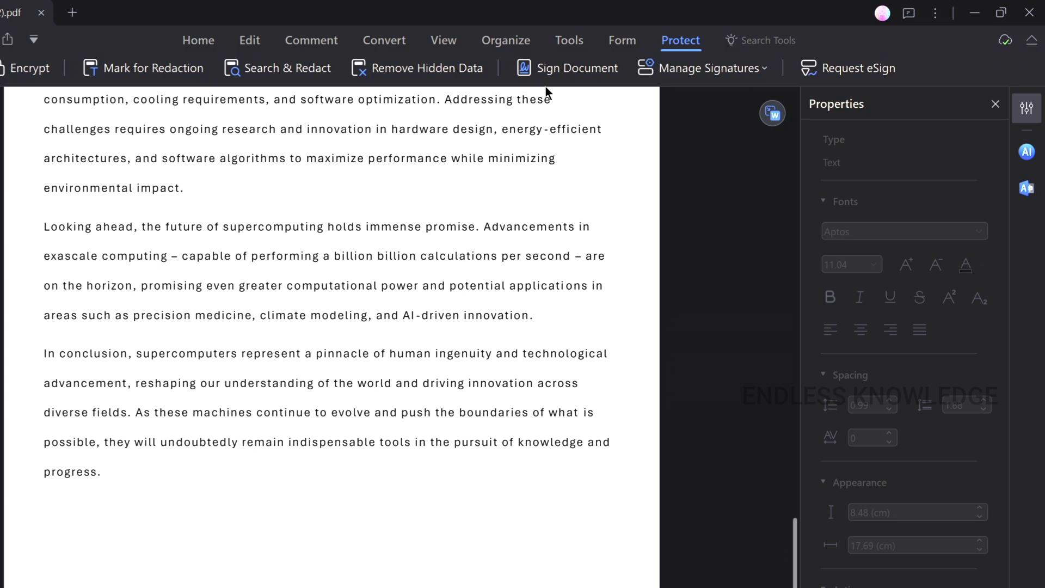
click(549, 70)
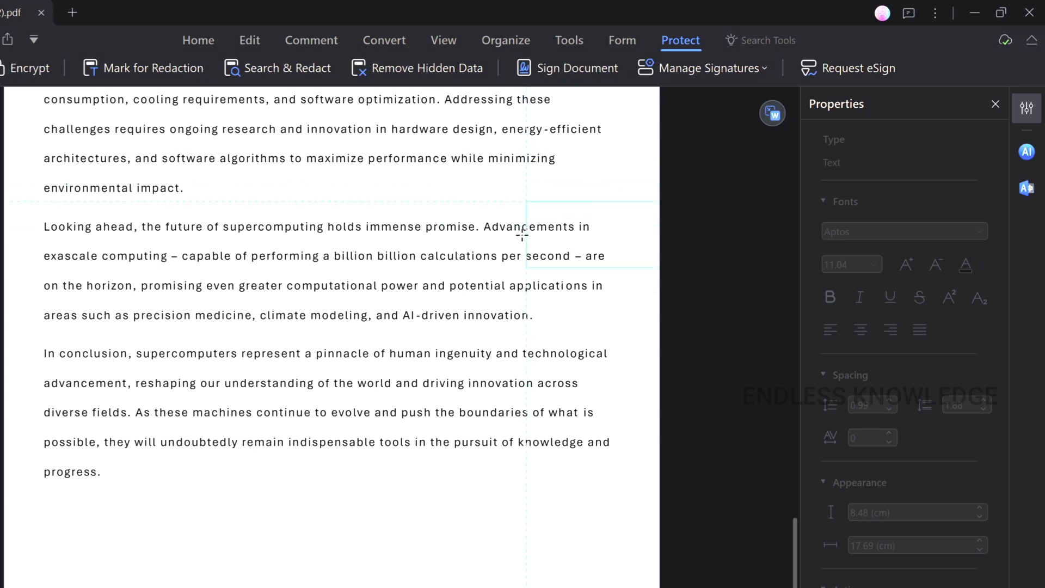
click(440, 495)
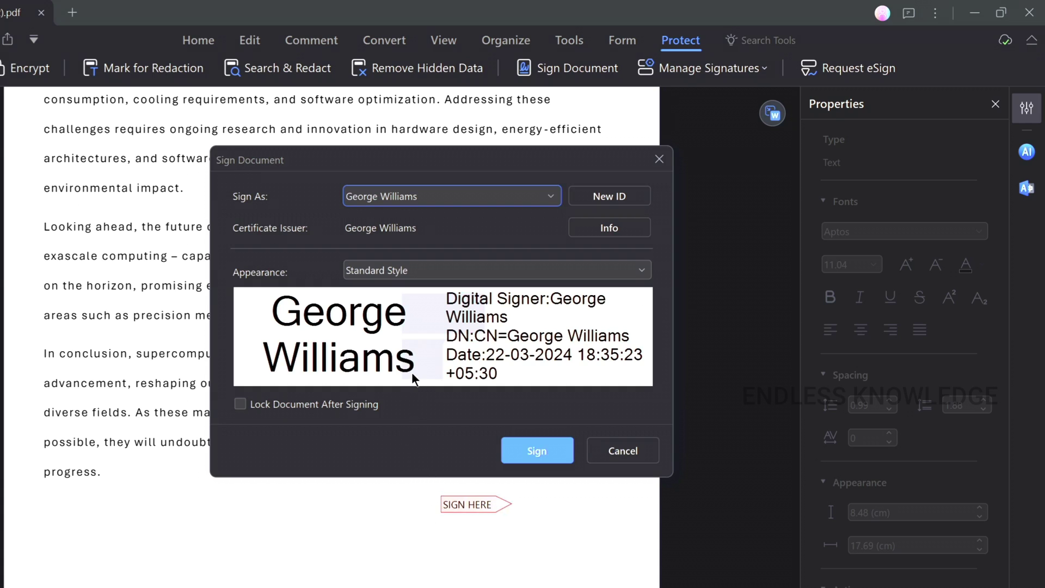
click(434, 272)
click(435, 272)
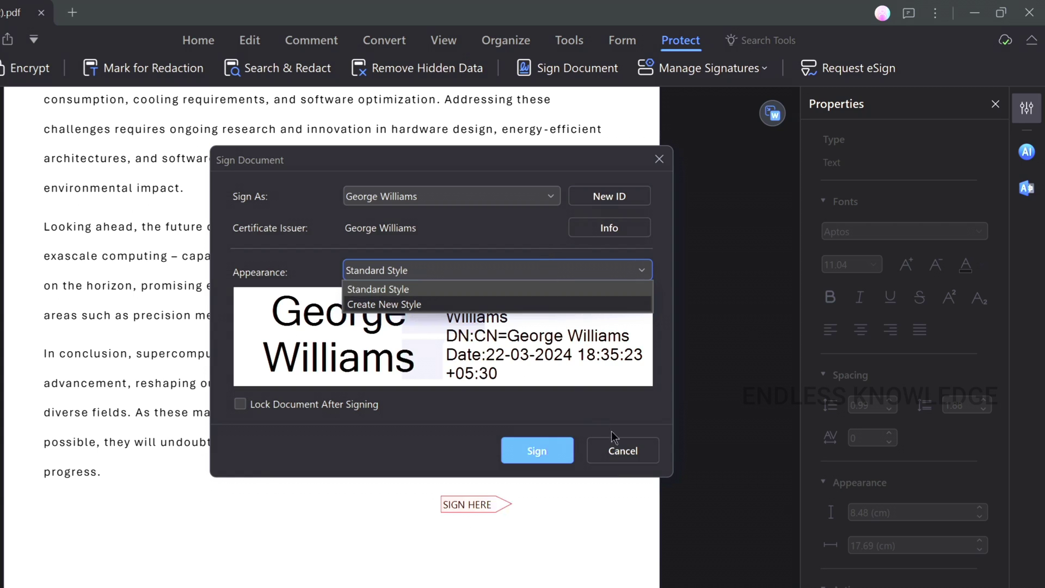
click(622, 450)
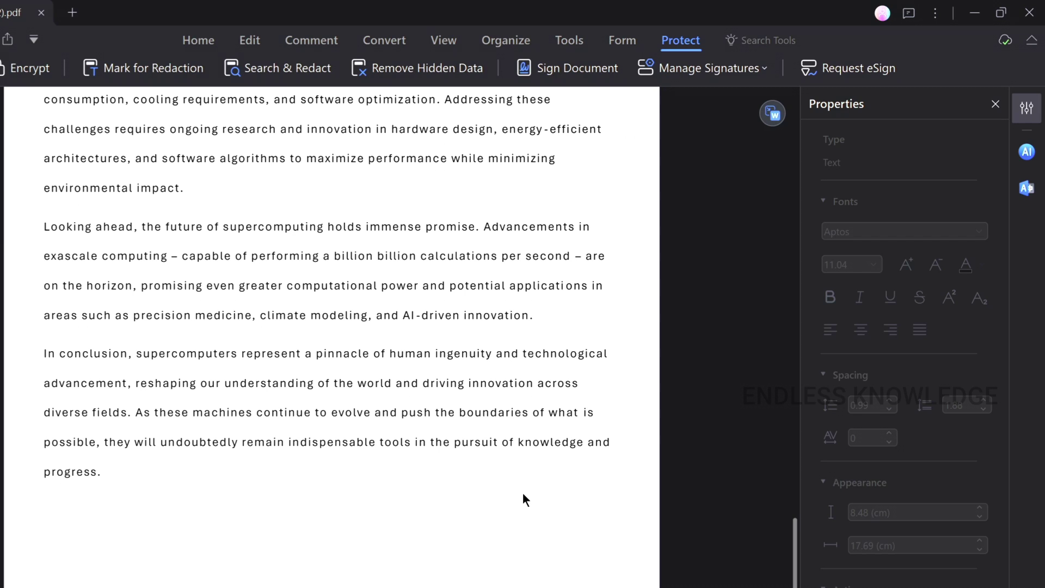
- Request an eSign, add the recipient's e-mail address, keep the default message, and continue to Prepare
click(836, 69)
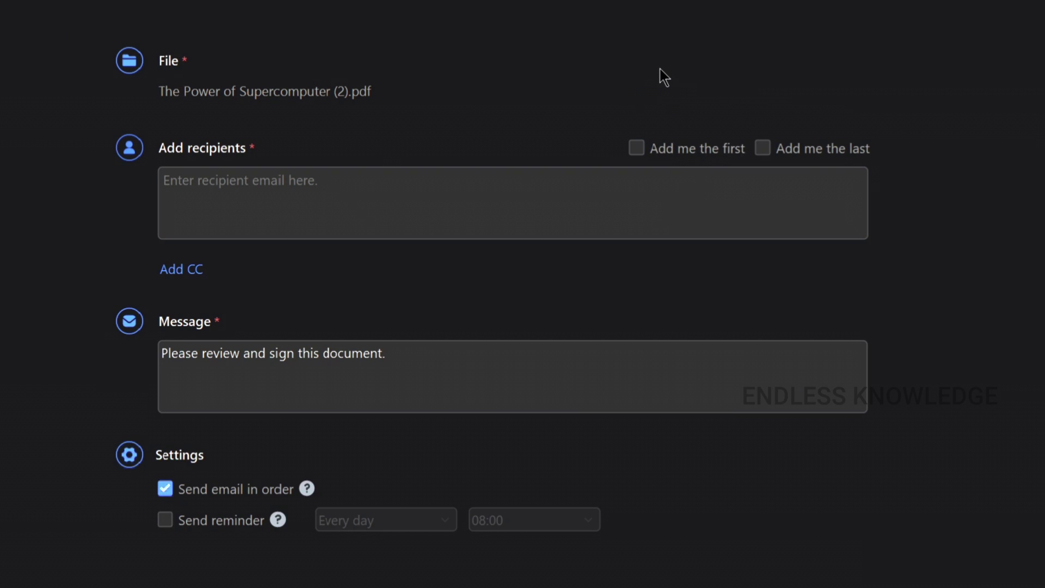
click(378, 194)
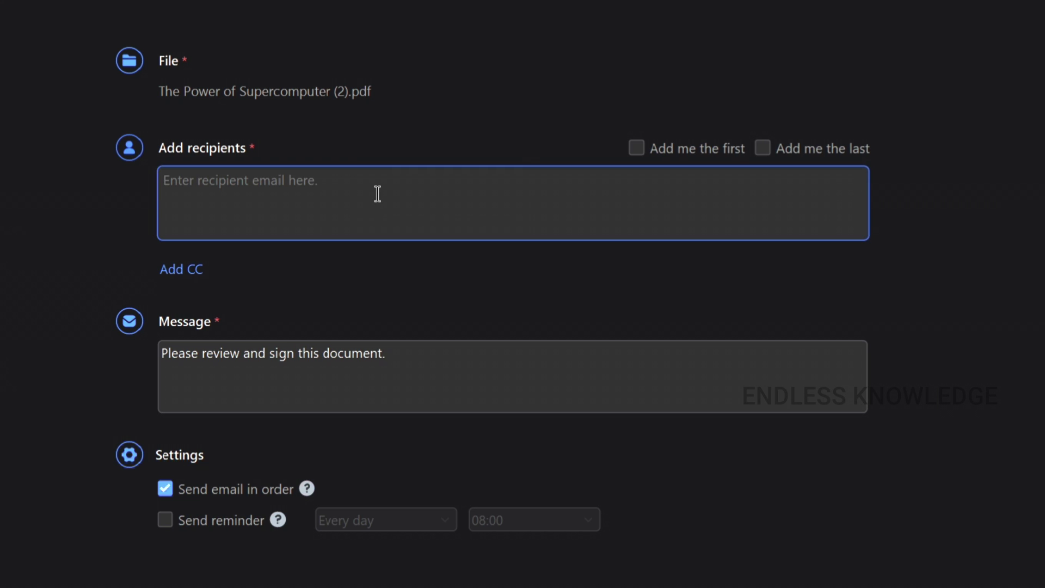
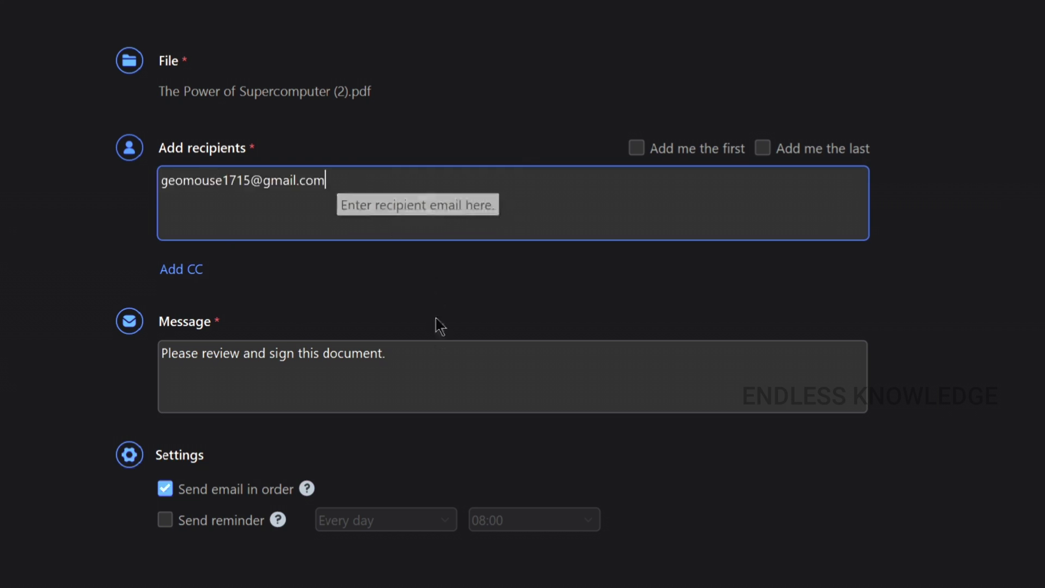
click(429, 357)
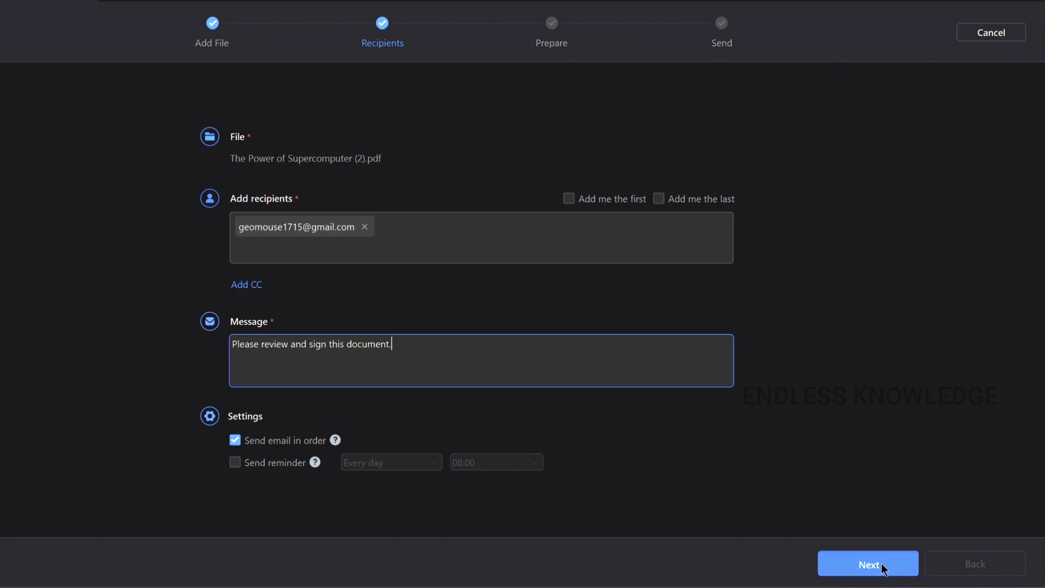
click(870, 563)
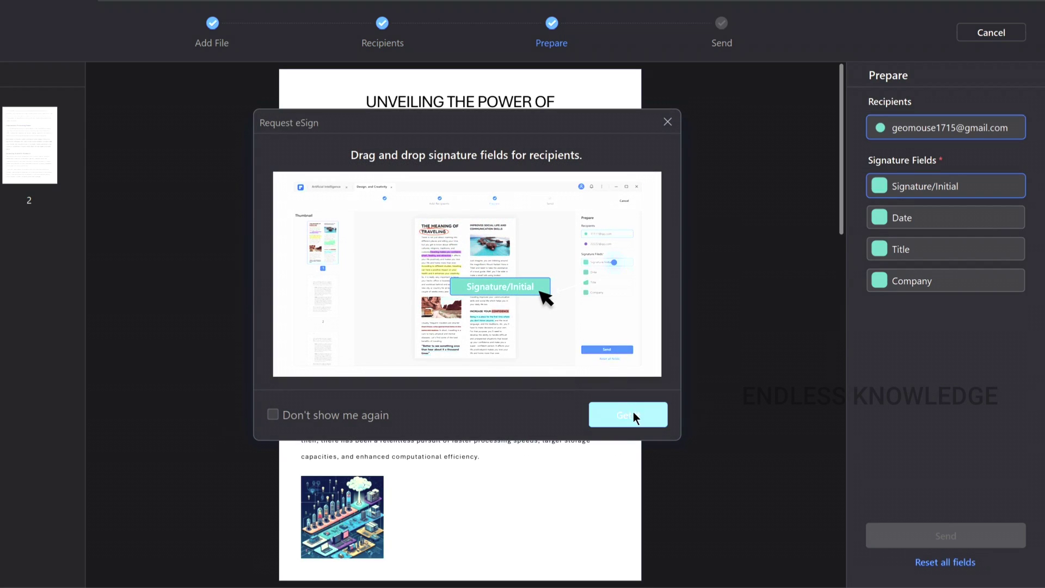
- Place a Title field below the last paragraph on page 3
click(632, 413)
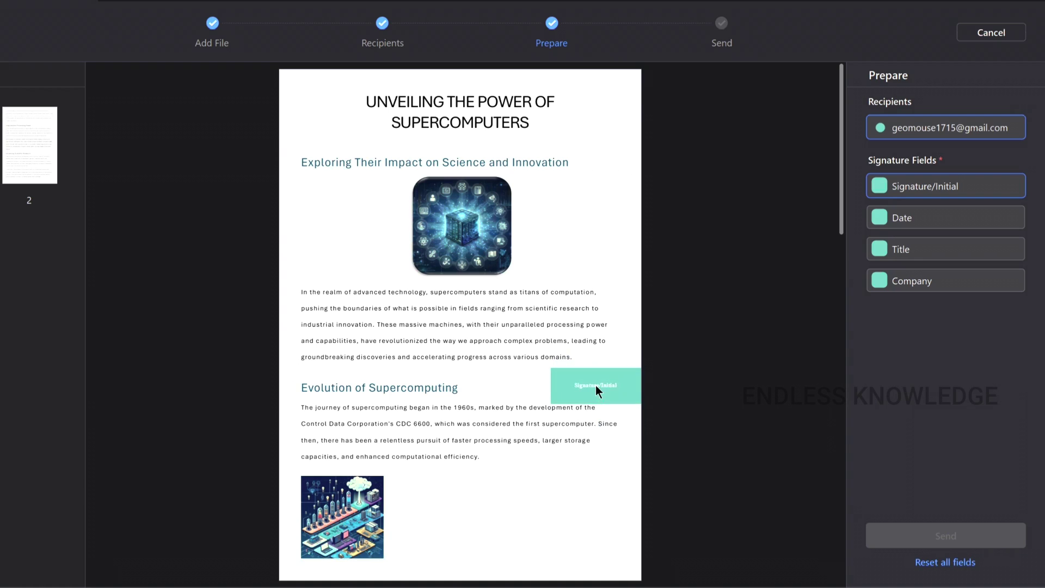
click(601, 404)
scroll(586, 392, down, 15)
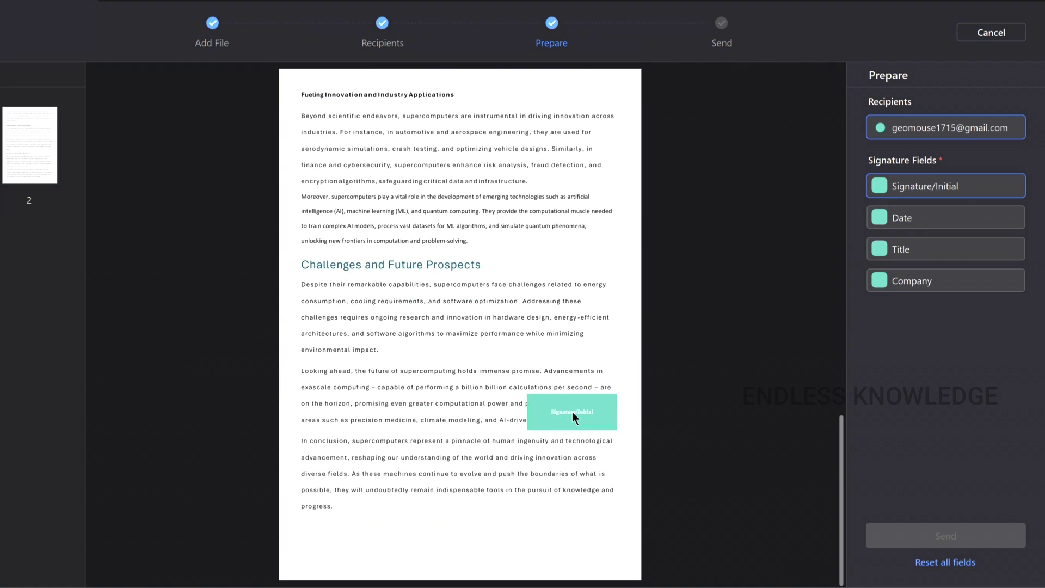
click(906, 221)
click(909, 250)
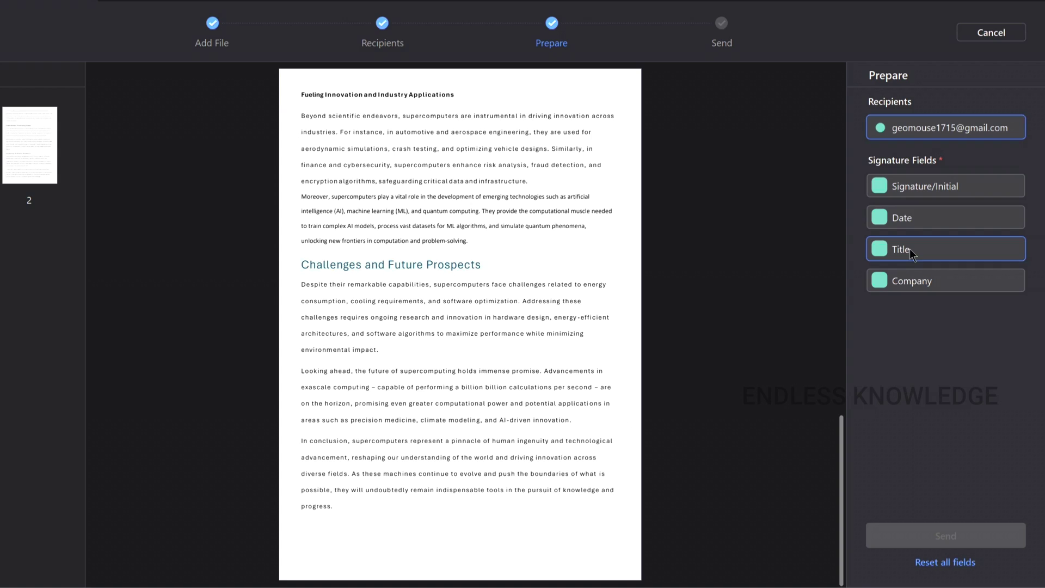
click(912, 279)
click(905, 250)
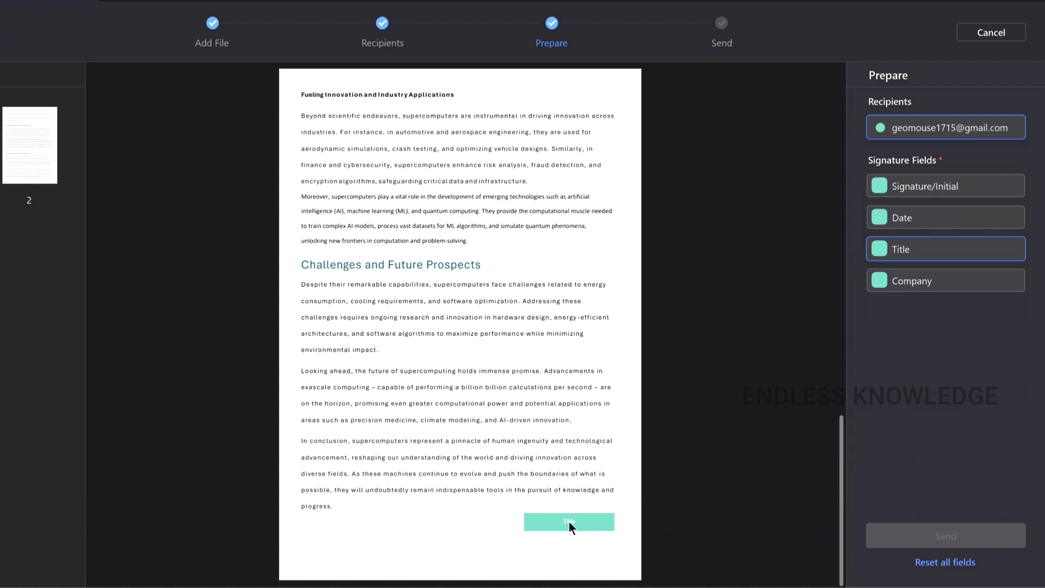
click(566, 517)
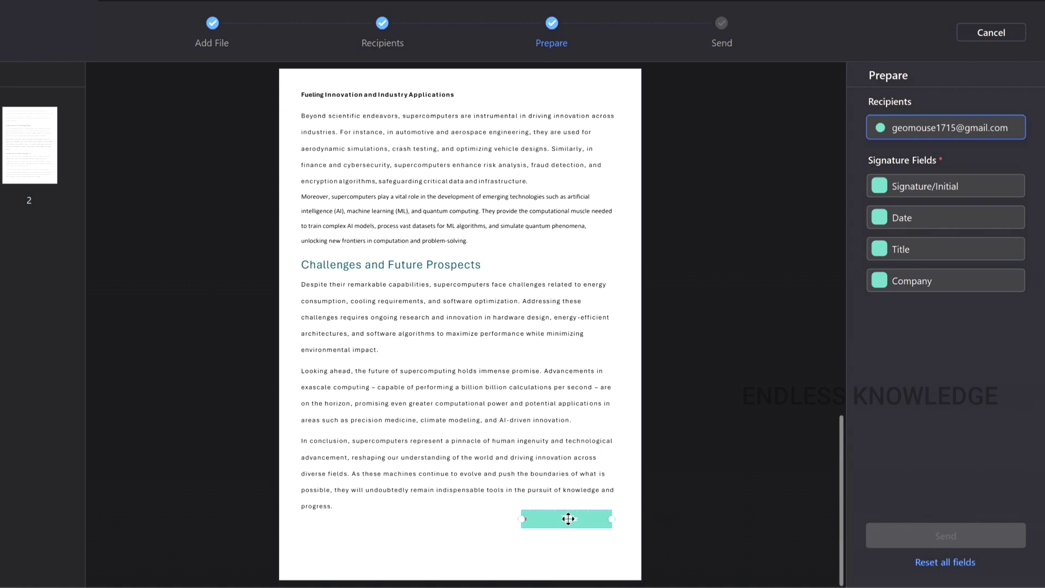
- Add a Signature/Initial field beneath the Title field and send the document for signature
click(907, 190)
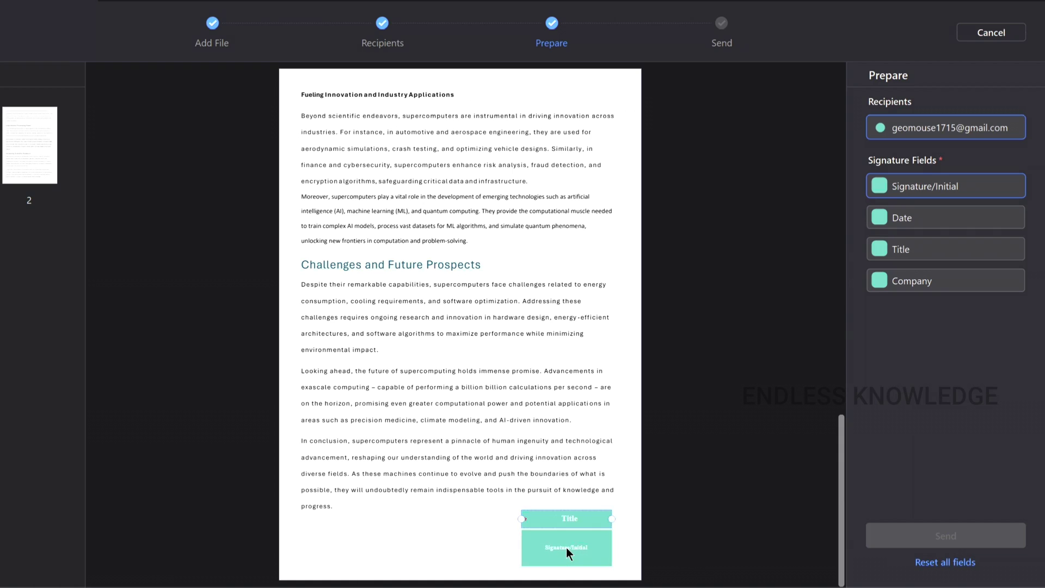
click(565, 547)
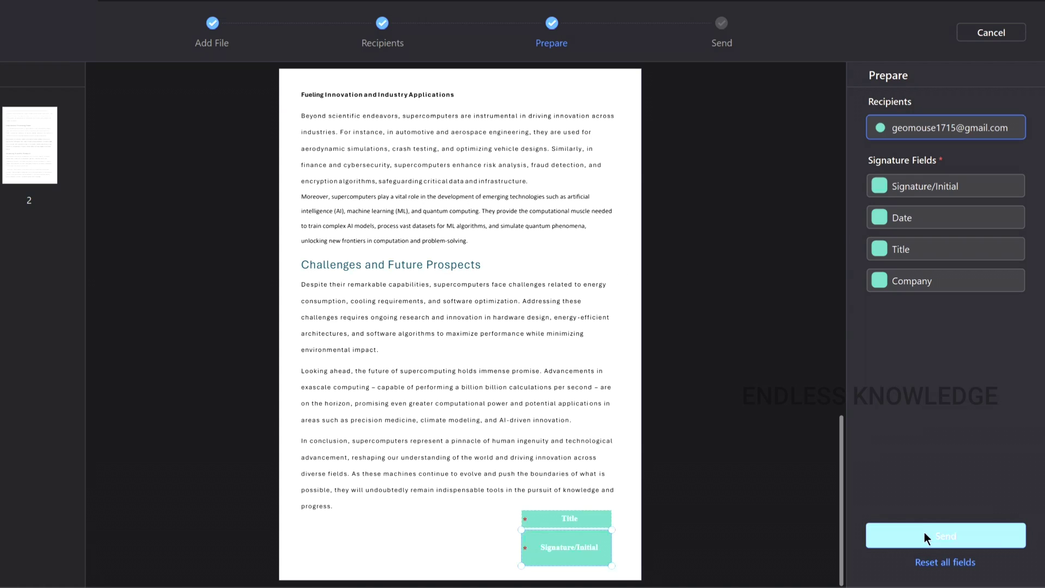
click(923, 532)
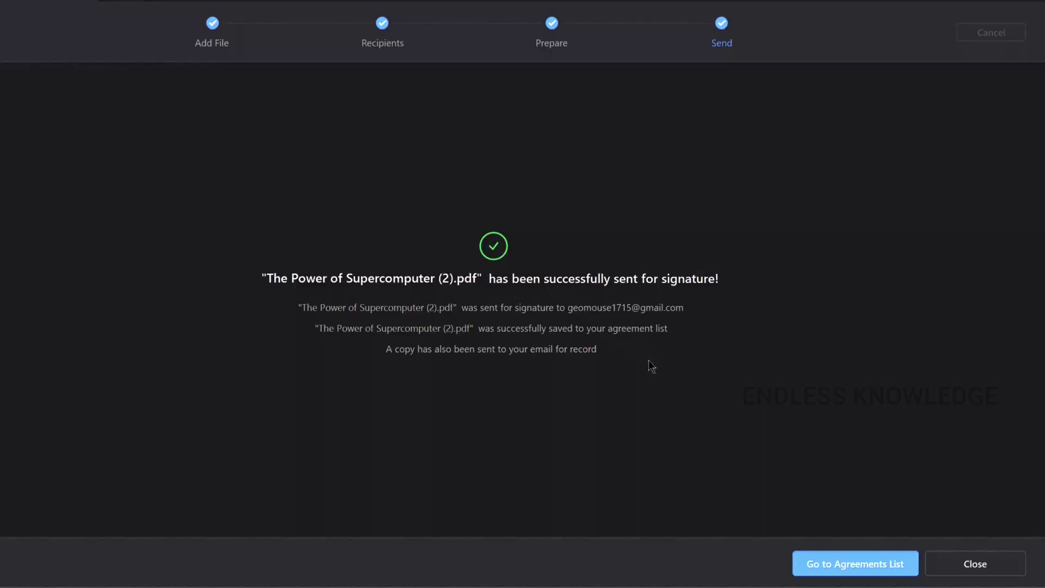
- Go to the agreements list, where The Power of Supercomputer (2).pdf shows 0 / 1 completed
click(834, 566)
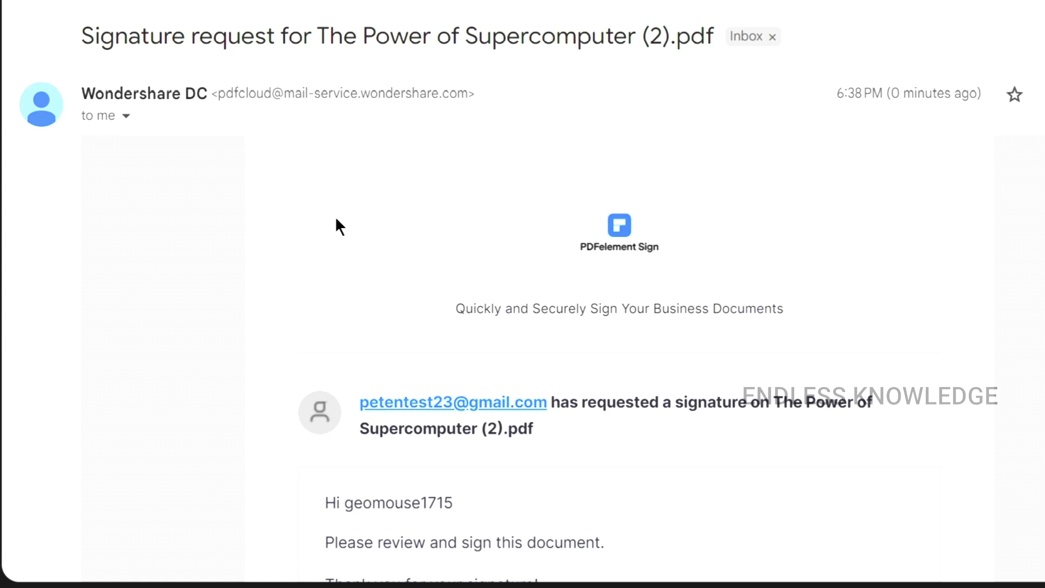
- Open the online signing page for The Power of Supercomputer (2).pdf from the Gmail signature request
scroll(338, 225, down, 4)
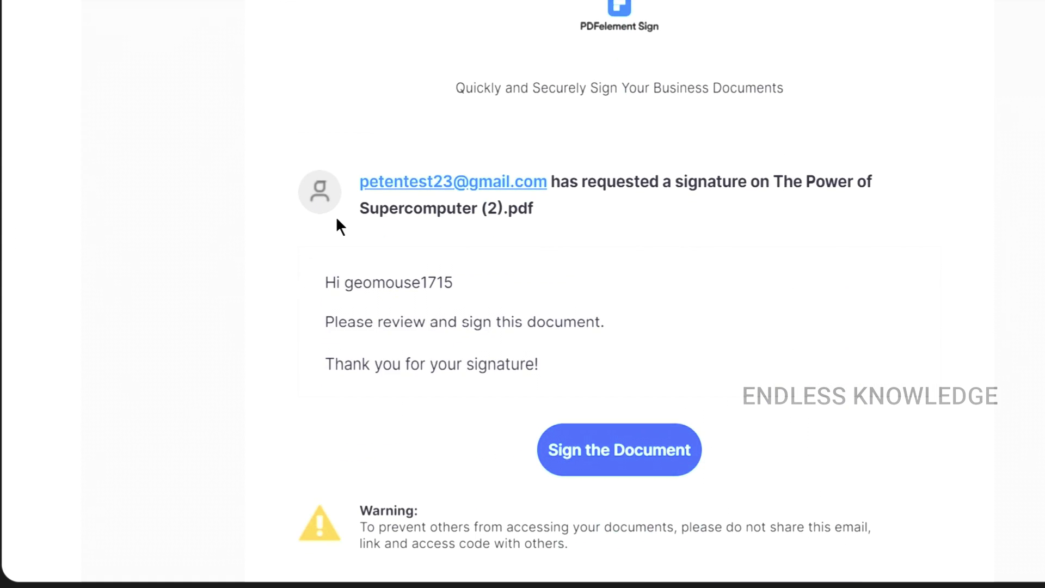
scroll(436, 272, down, 2)
click(614, 343)
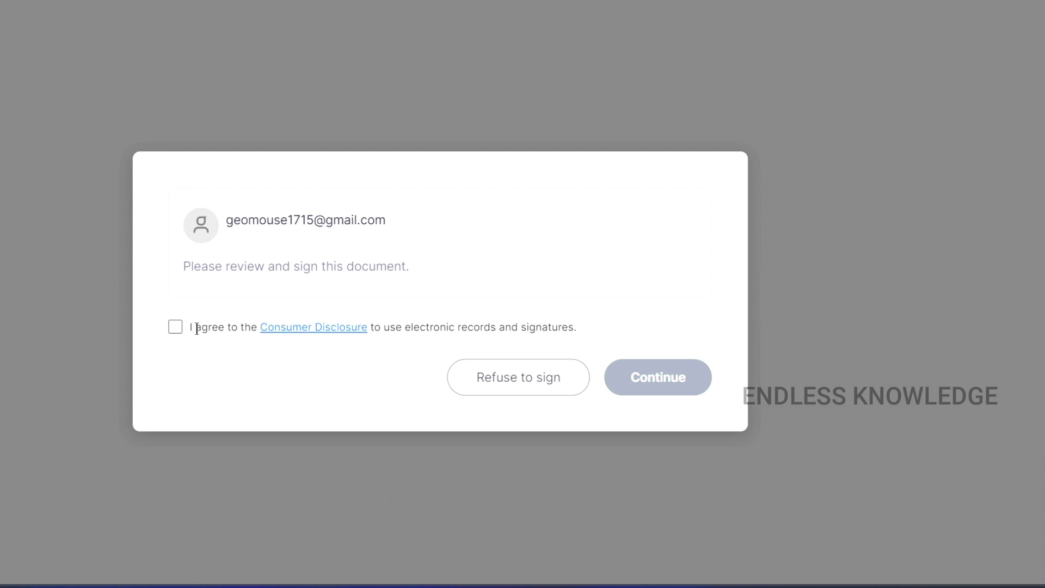
- Accept the Consumer Disclosure, continue to the document, and enter Manager in its Title field
click(173, 327)
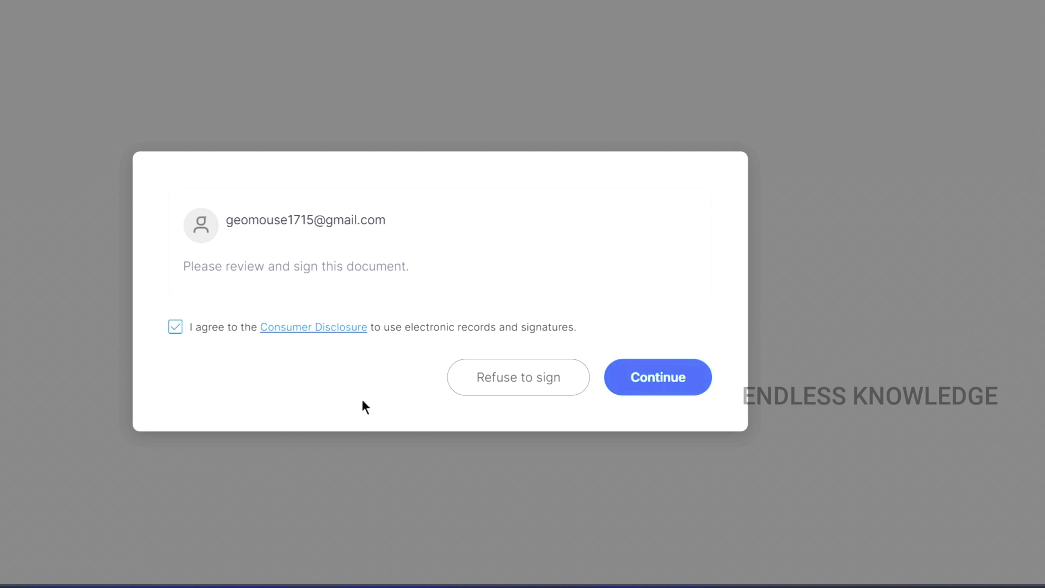
click(646, 380)
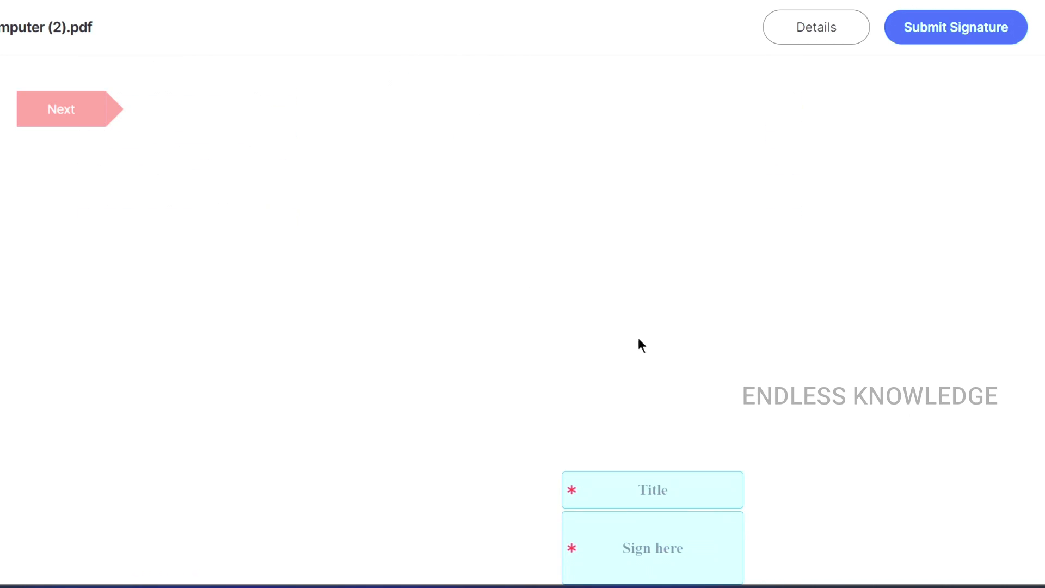
click(660, 492)
text(Ma)
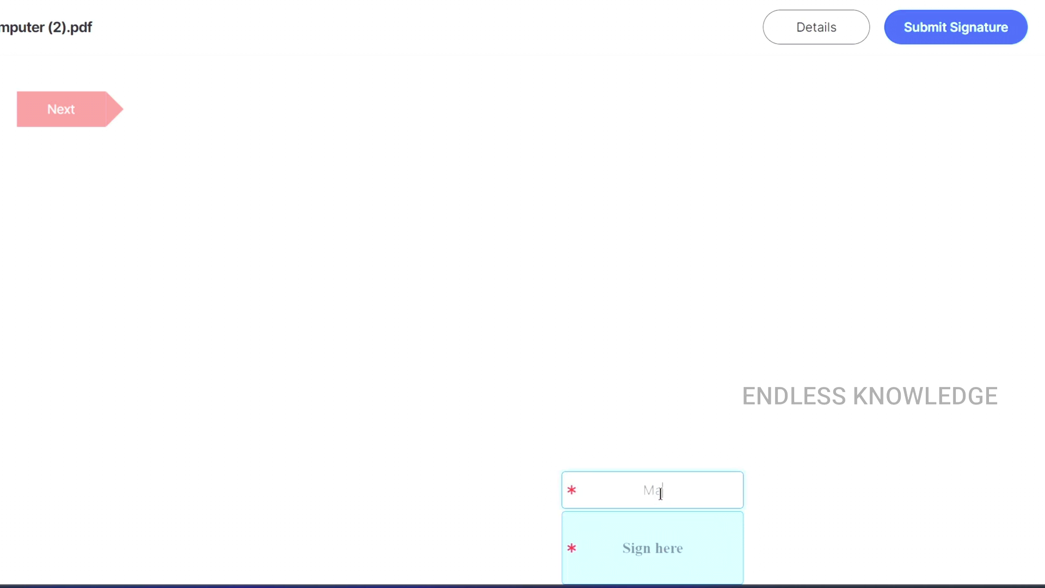
text(nager)
- Draw a freehand signature and save it into the document's signing box
click(659, 558)
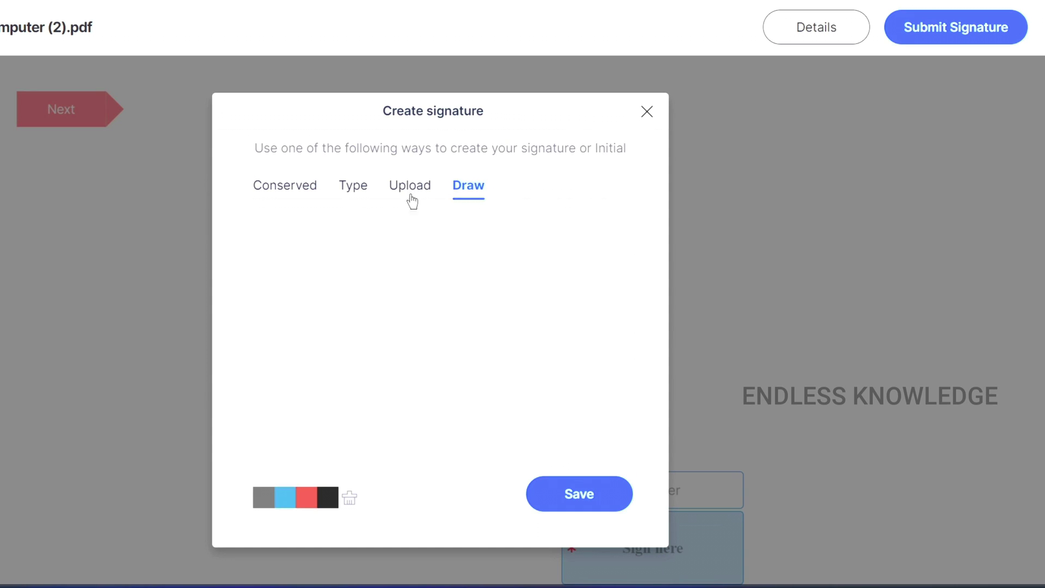
mouse_move(306, 371)
mouse_down()
mouse_move(292, 312)
mouse_move(284, 319)
mouse_up()
drag(280, 451, 409, 319)
drag(423, 304, 521, 327)
drag(481, 445, 550, 415)
drag(550, 289, 570, 273)
drag(507, 367, 435, 387)
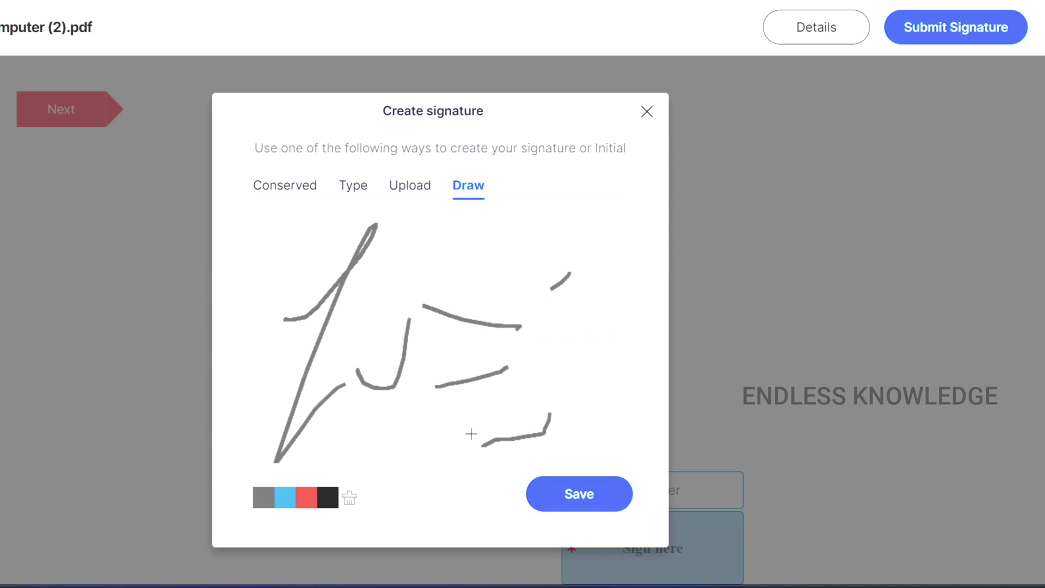
click(572, 496)
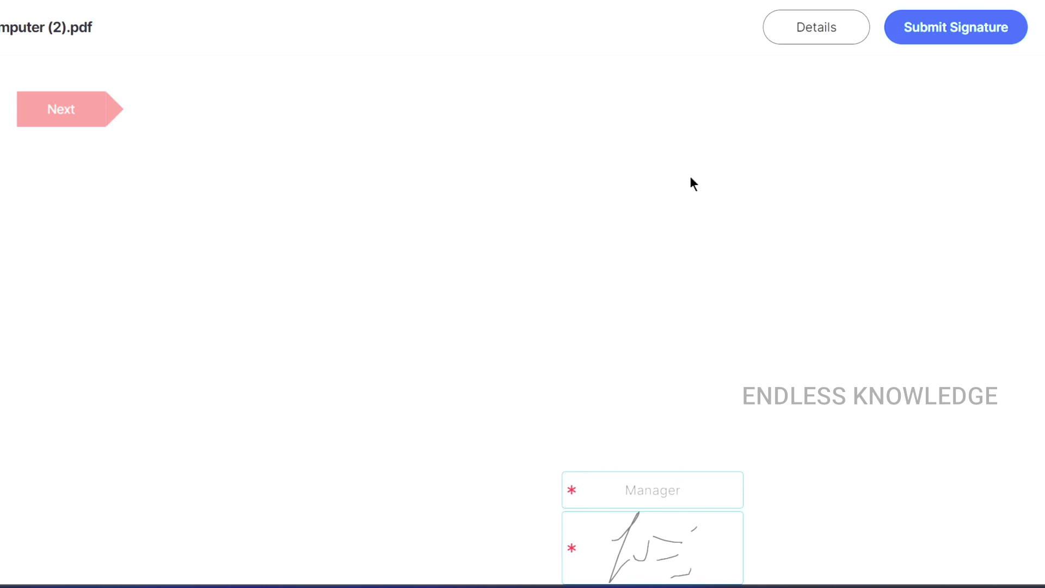
- Re-save the signature, submit the signed document, decline a cloud account, and scroll through it
click(940, 42)
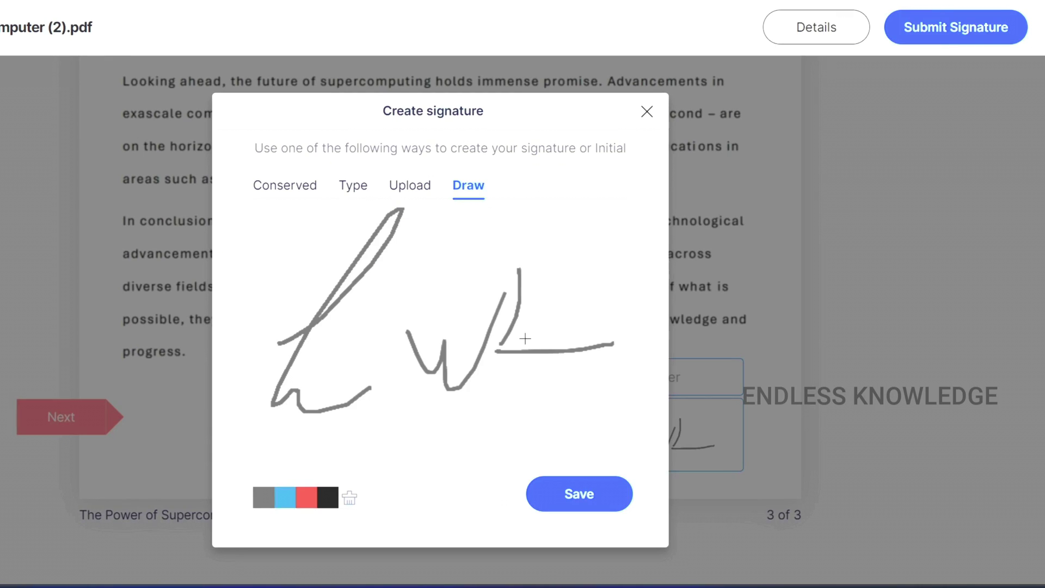
click(543, 497)
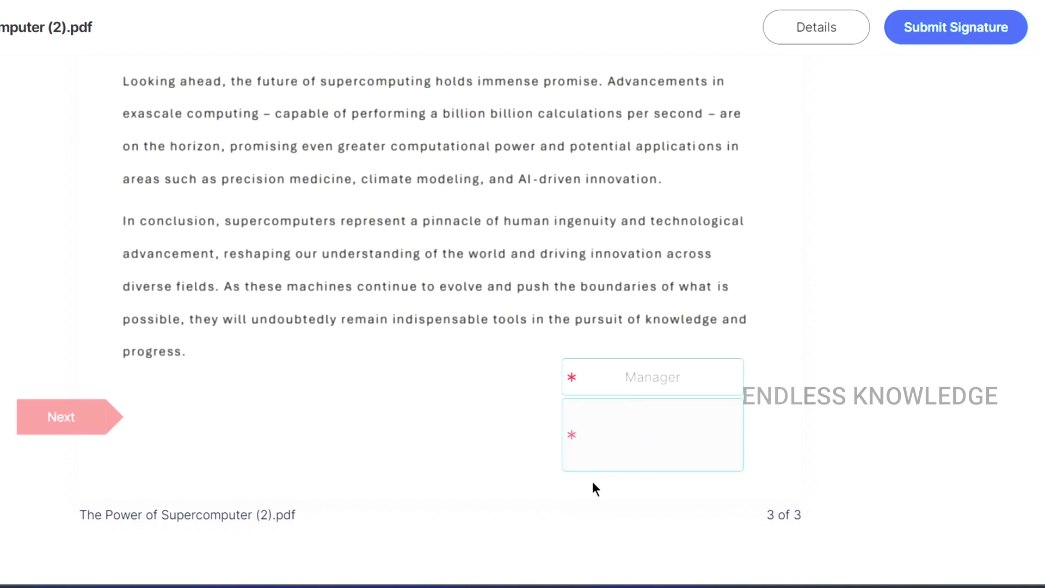
click(952, 31)
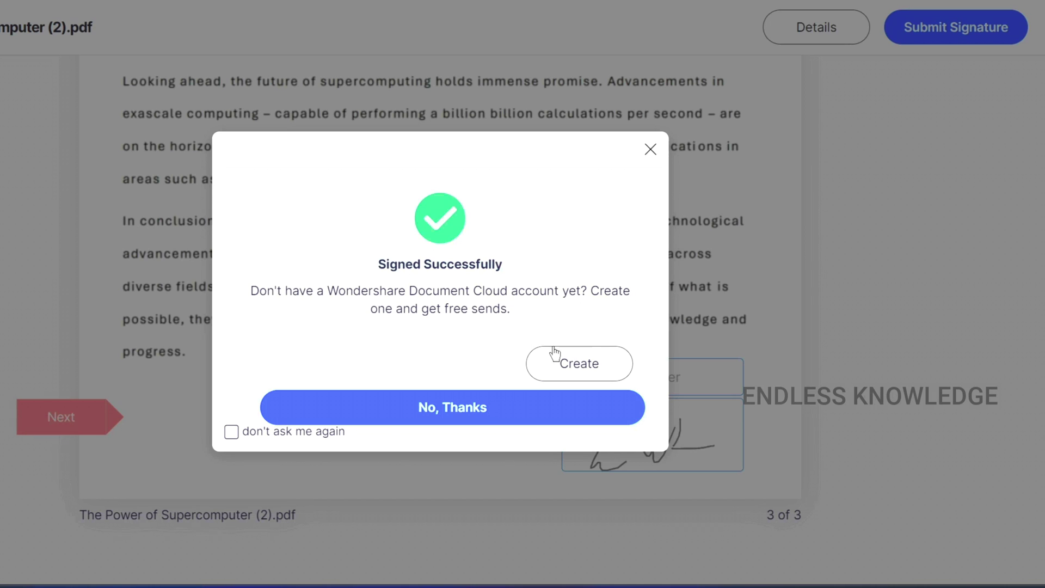
click(469, 411)
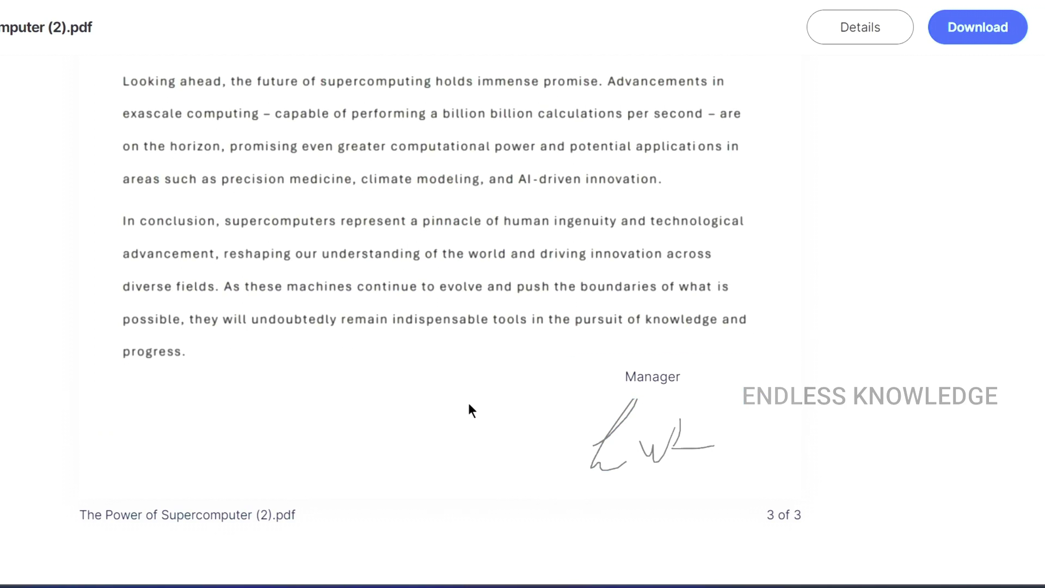
scroll(643, 387, up, 15)
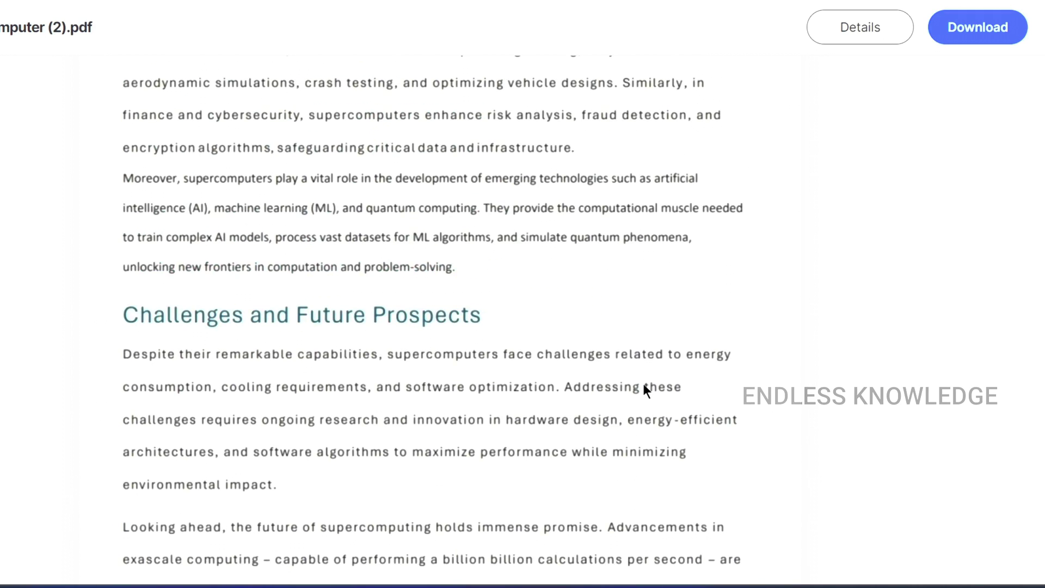
scroll(644, 387, up, 10)
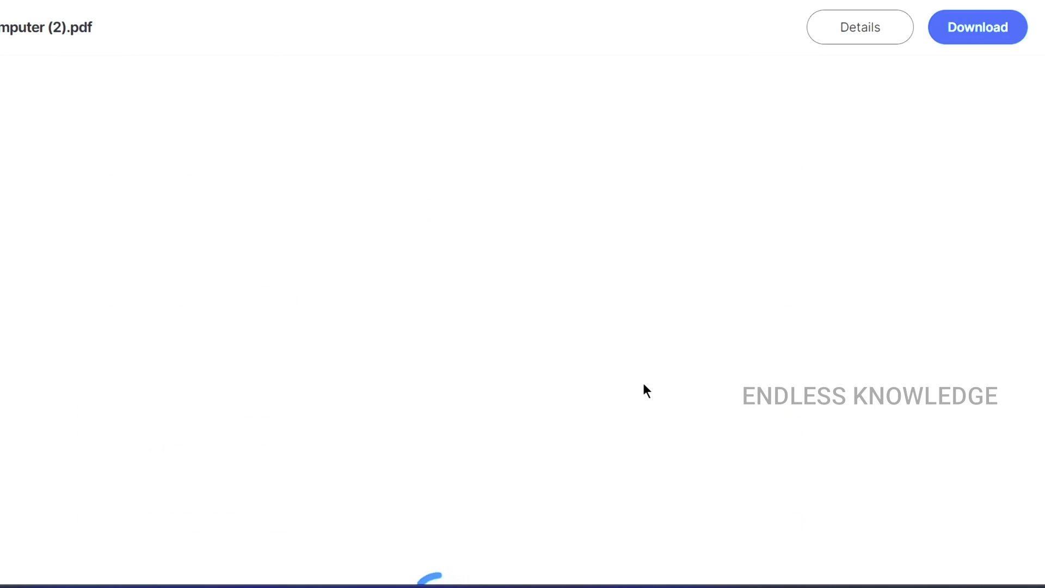
scroll(630, 198, down, 8)
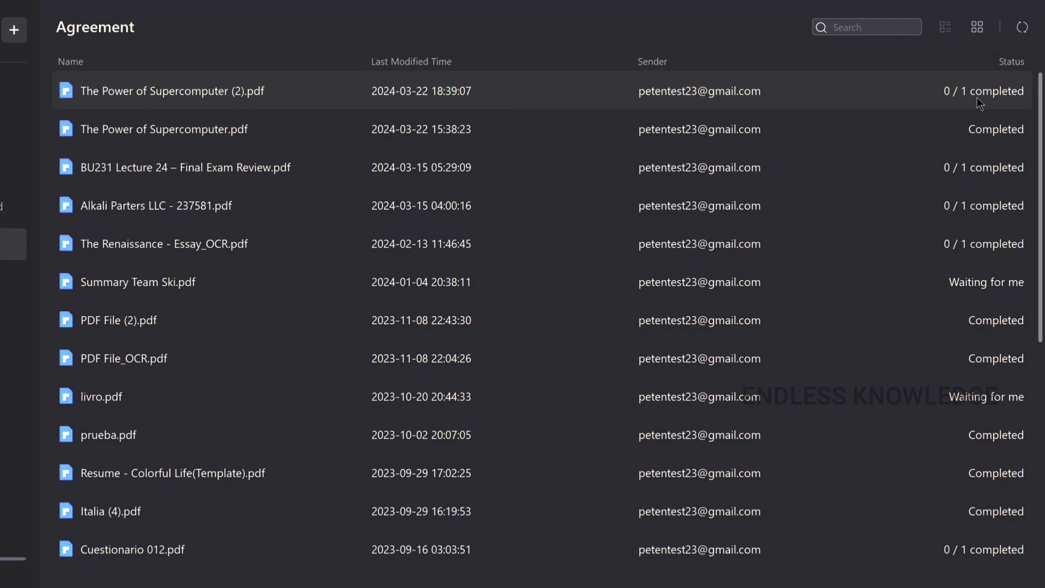
- Refresh the agreements to show Completed, open the signed Supercomputer PDF and view its Final Audit Report
click(1020, 29)
double_click(248, 91)
scroll(479, 234, down, 20)
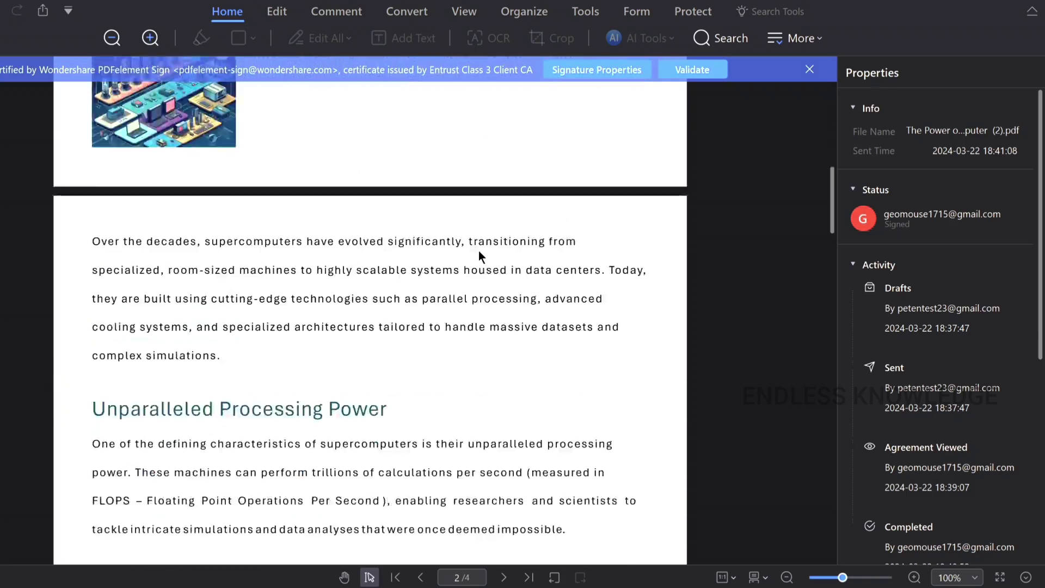
scroll(478, 250, down, 10)
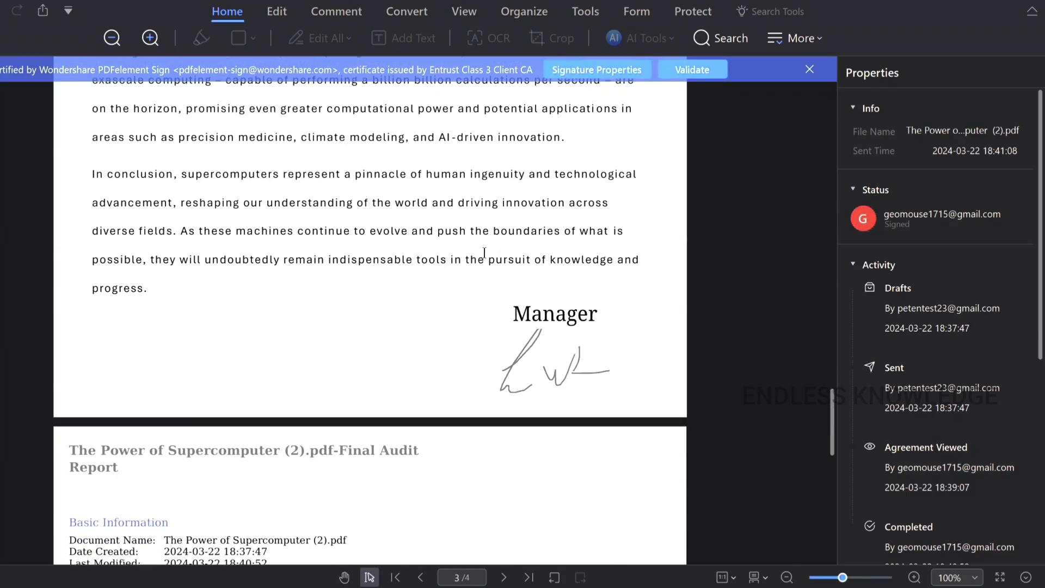
scroll(547, 334, down, 6)
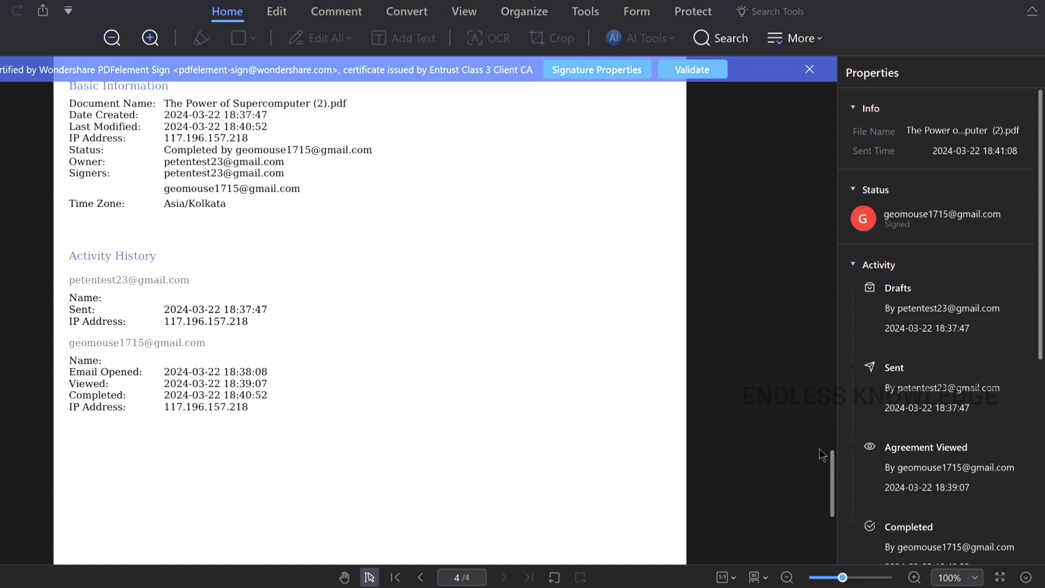
drag(830, 465, 807, 112)
scroll(456, 254, up, 5)
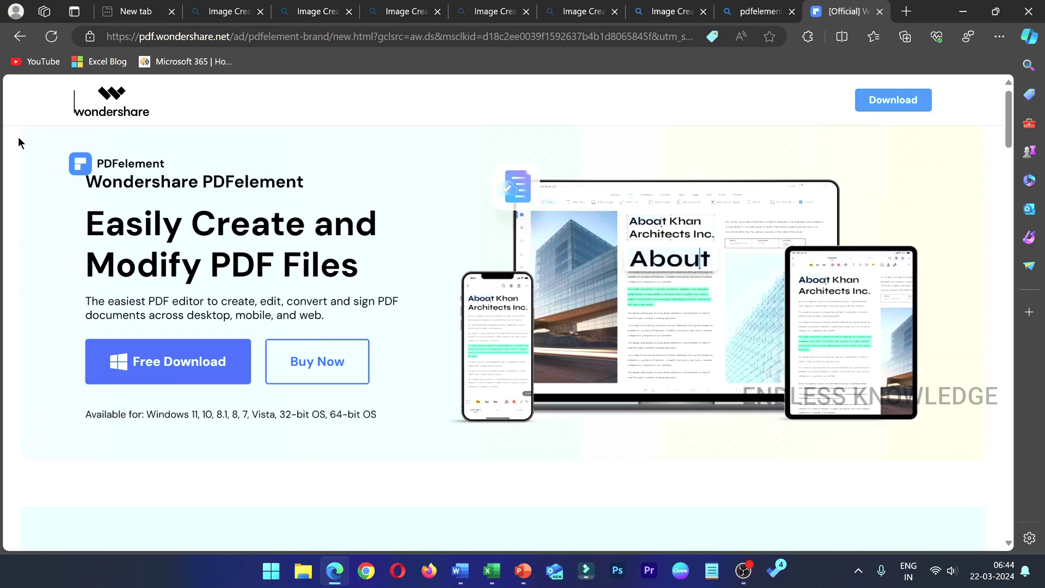
- Download pdfelement-pro_setup_full5261.exe with Free Download and run it past the security warning
click(163, 367)
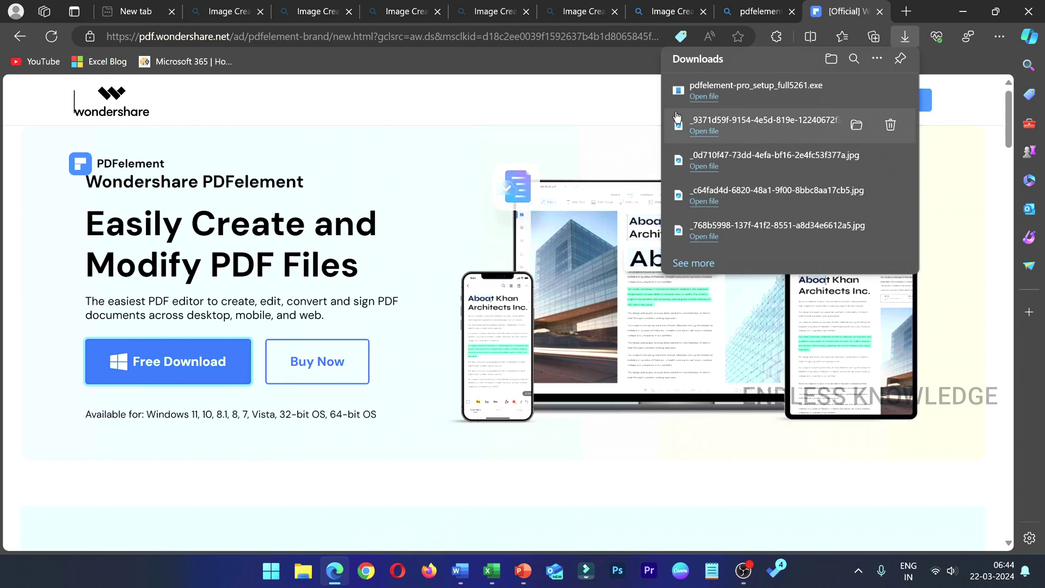
click(706, 98)
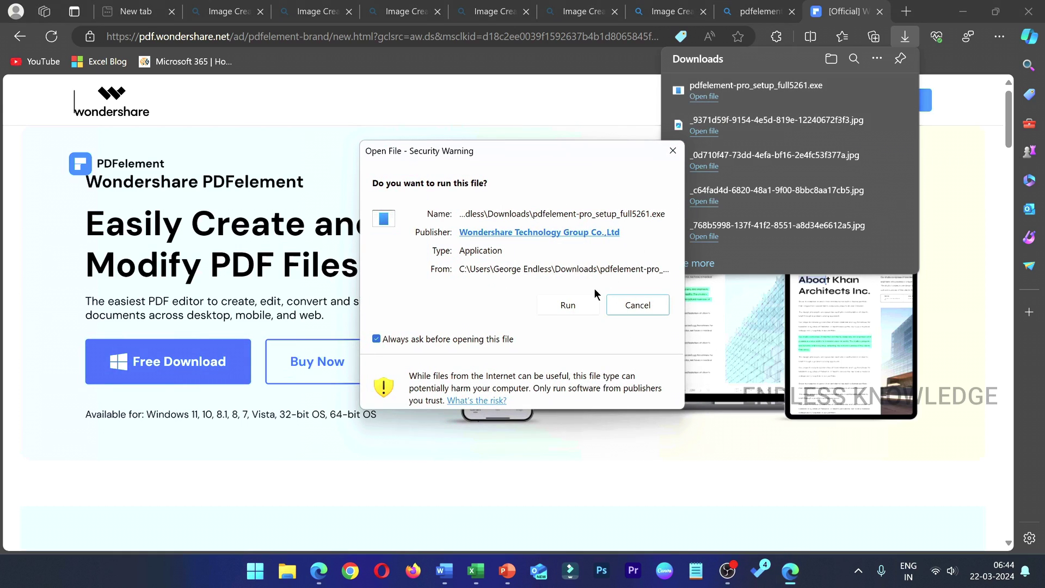
click(575, 306)
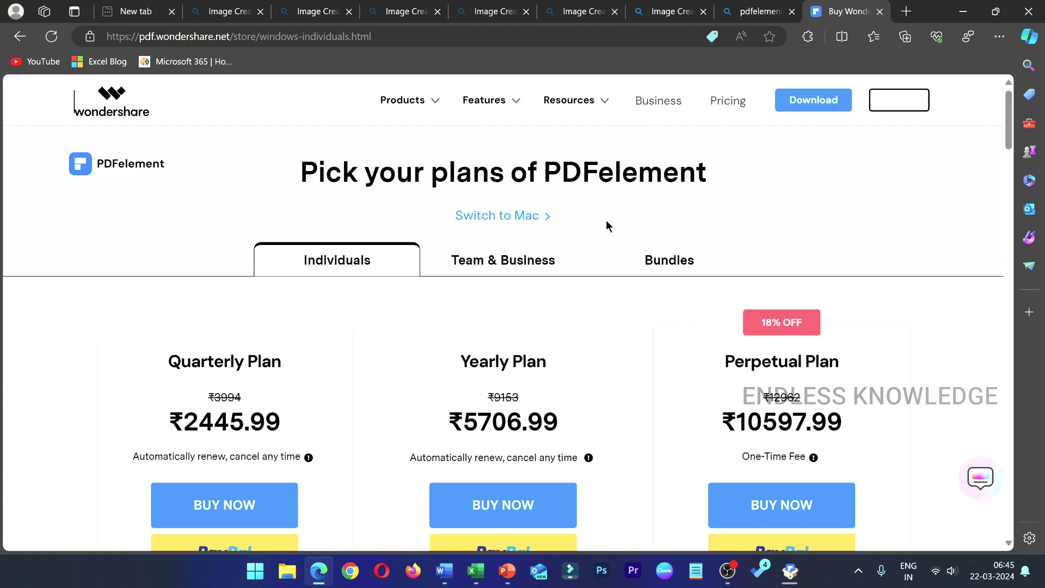
- Review the Quarterly ₹2445.99, Yearly ₹5706.99 and Perpetual ₹10597.99 plans and the Trial vs. Paid table
scroll(563, 234, down, 3)
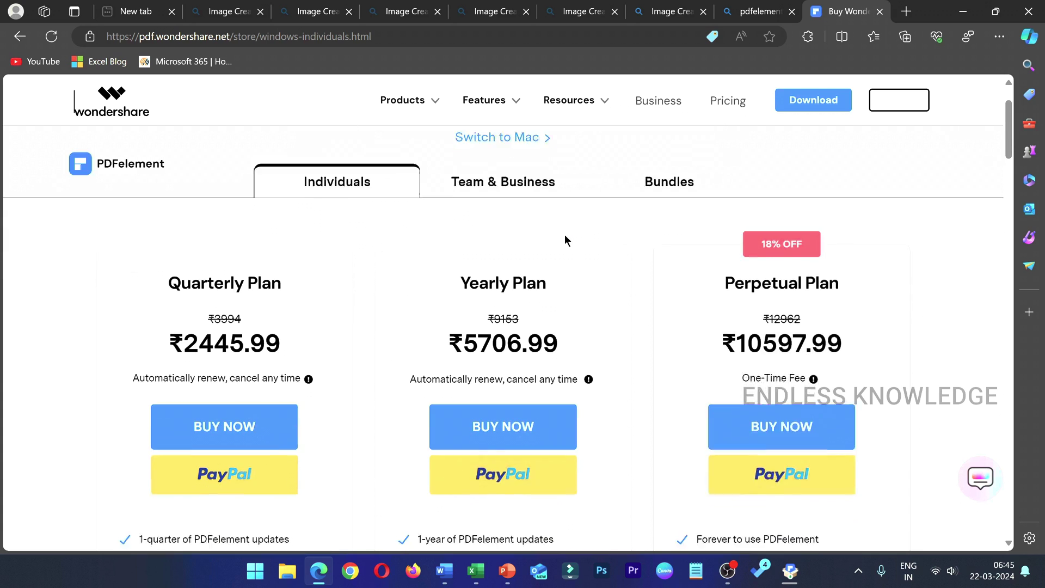
scroll(564, 234, up, 3)
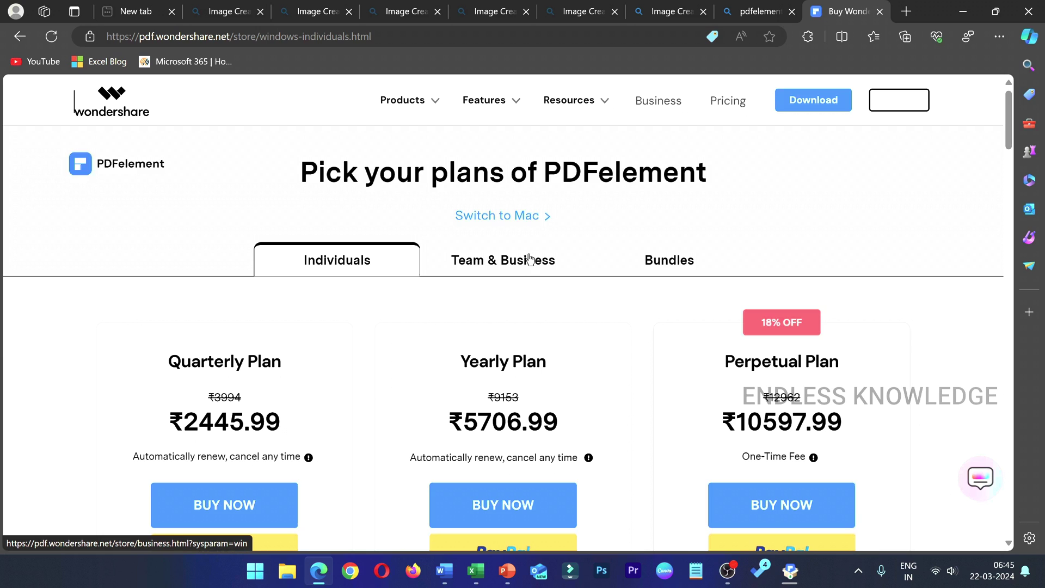
scroll(546, 277, down, 5)
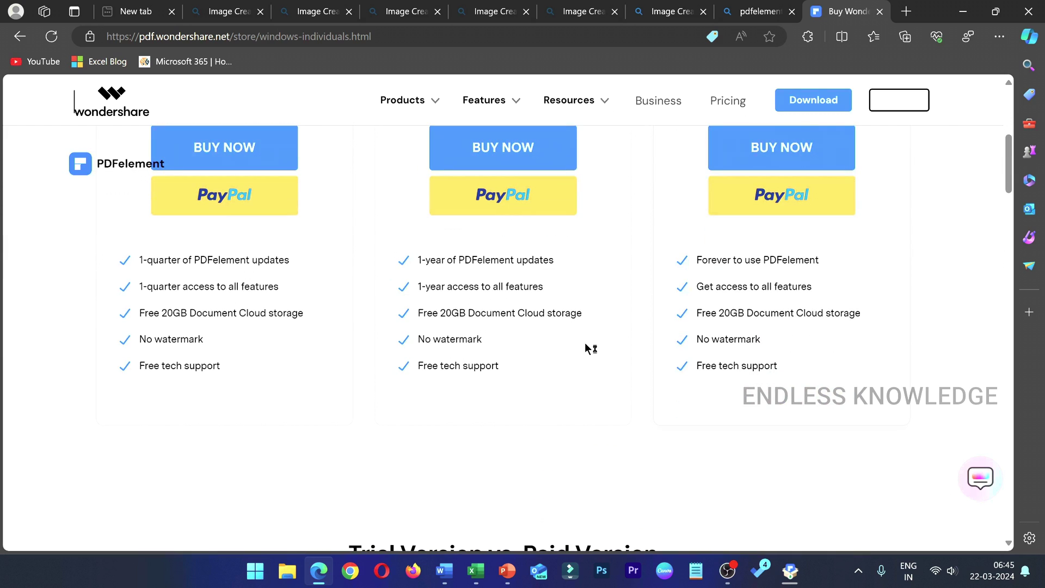
scroll(591, 361, up, 2)
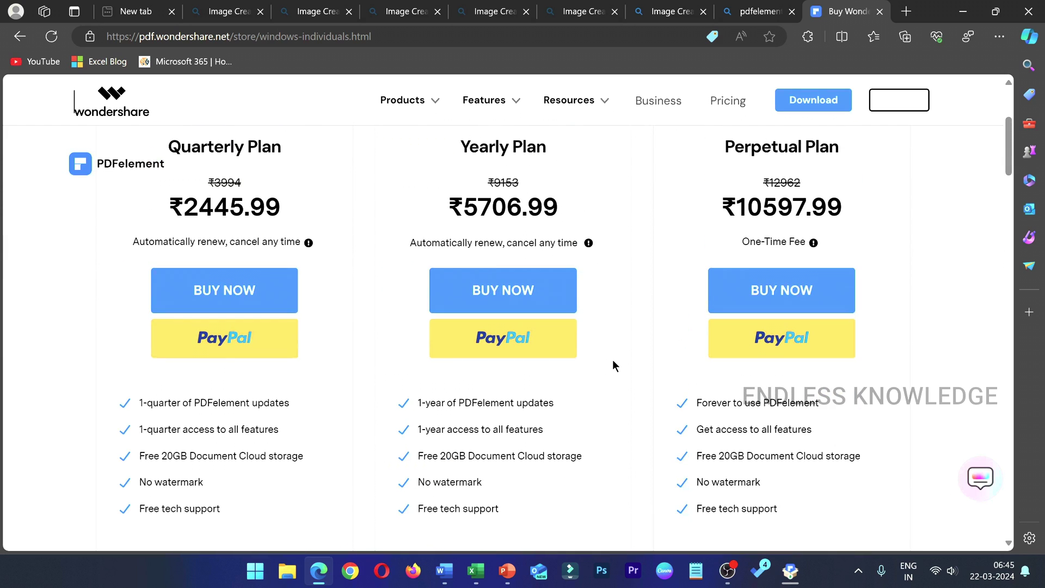
scroll(612, 361, up, 2)
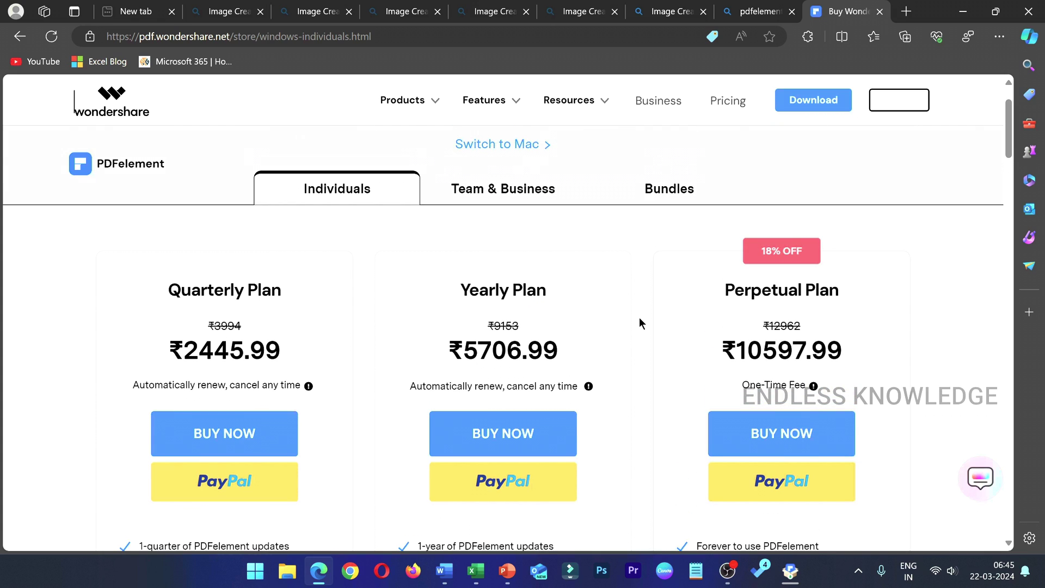
scroll(639, 318, down, 6)
scroll(638, 319, down, 4)
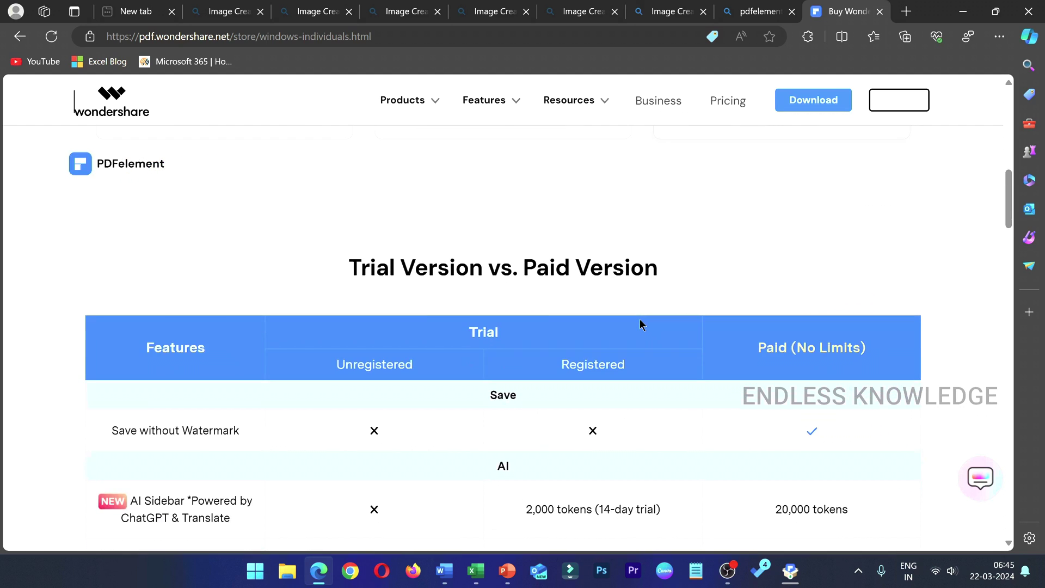
scroll(433, 300, down, 2)
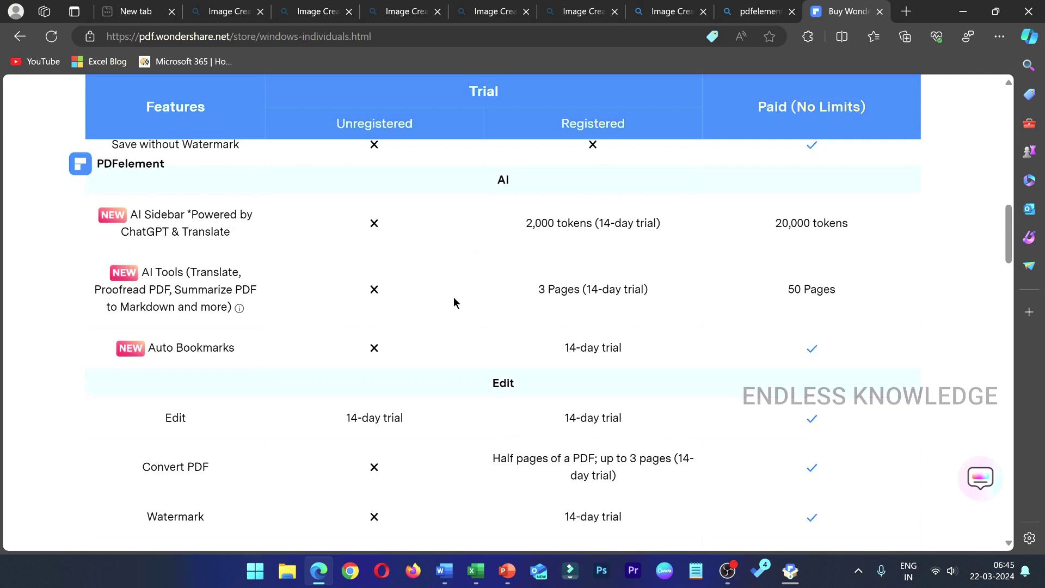
scroll(571, 303, down, 3)
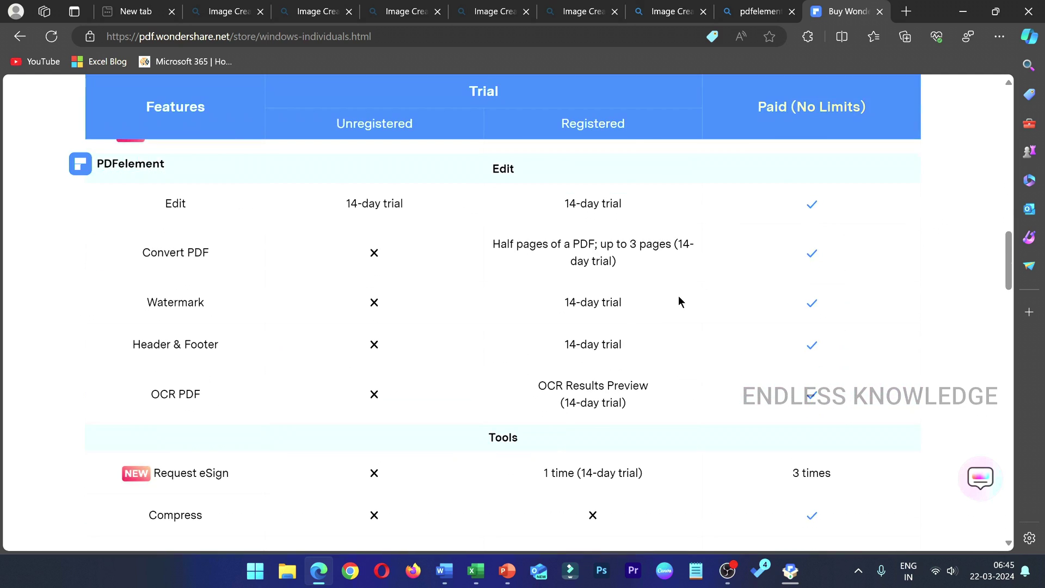
scroll(509, 327, down, 10)
scroll(507, 321, up, 9)
scroll(507, 321, up, 12)
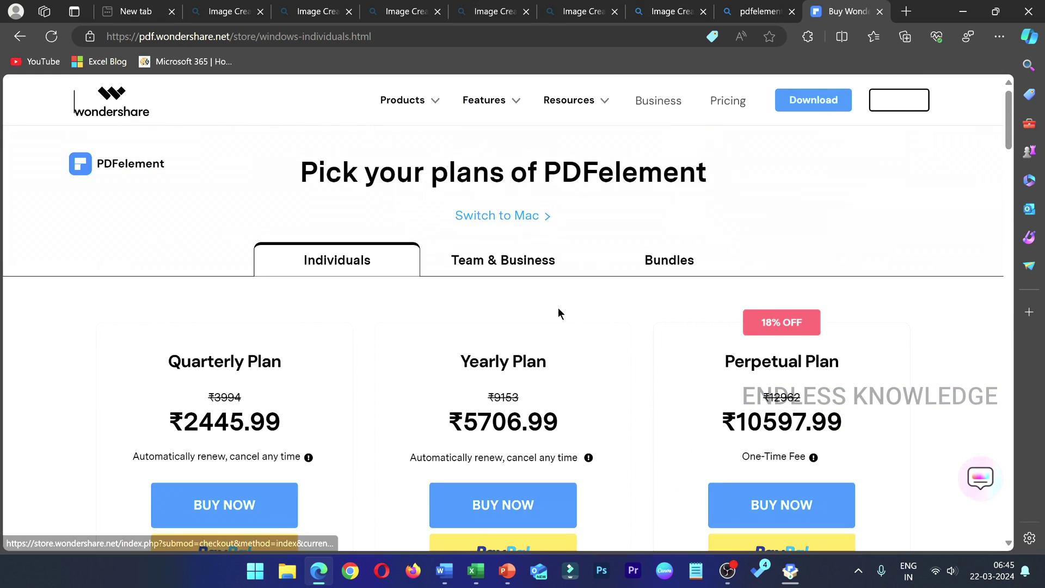
scroll(560, 306, down, 2)
scroll(634, 300, up, 2)
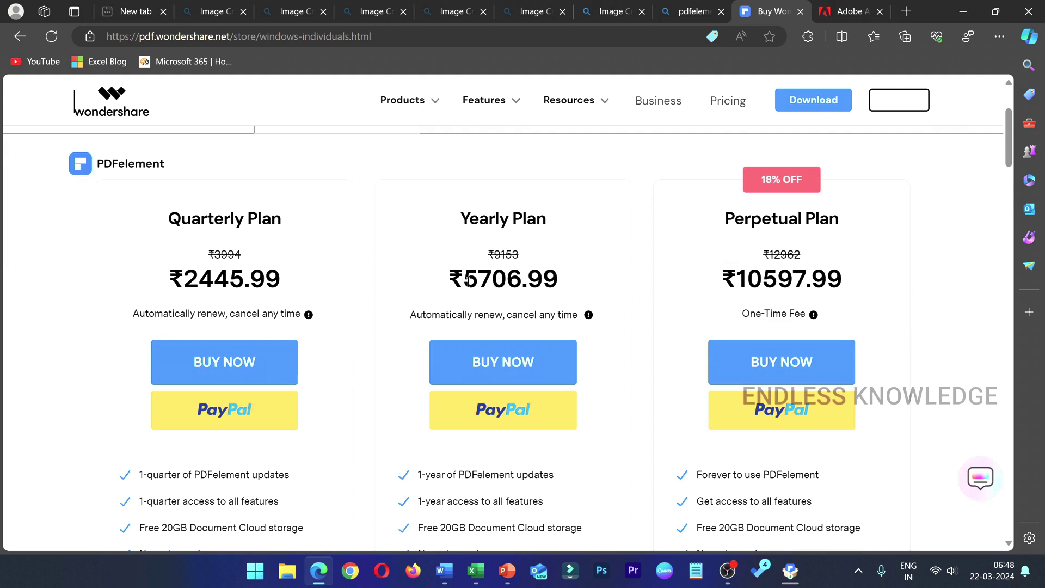
- Compare PDFelement's ₹5706.99 Yearly Plan with Acrobat Standard's ₹7,355.97 annual prepaid, then launch PDFelement
drag(464, 281, 576, 285)
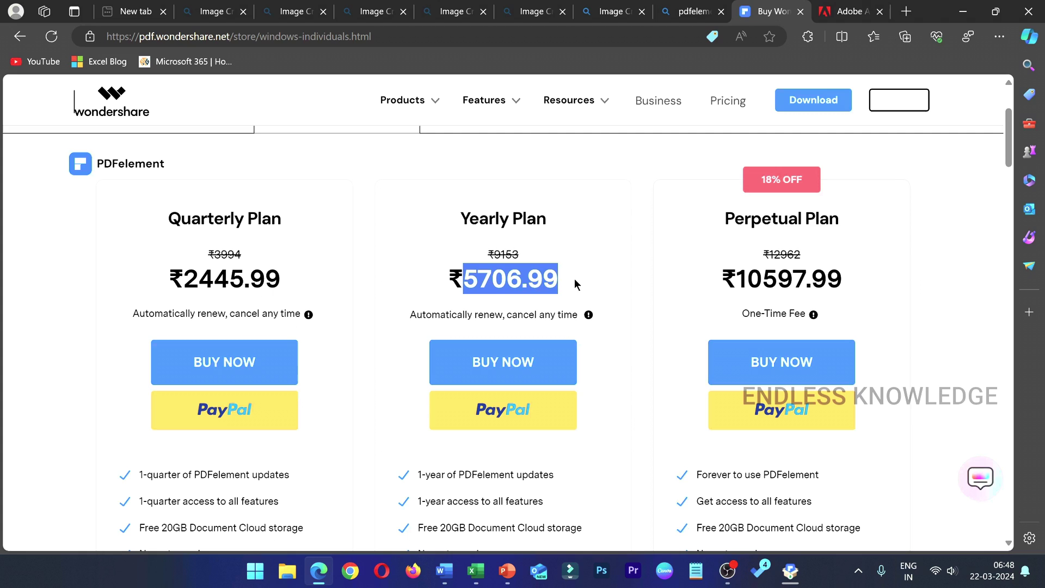
click(849, 9)
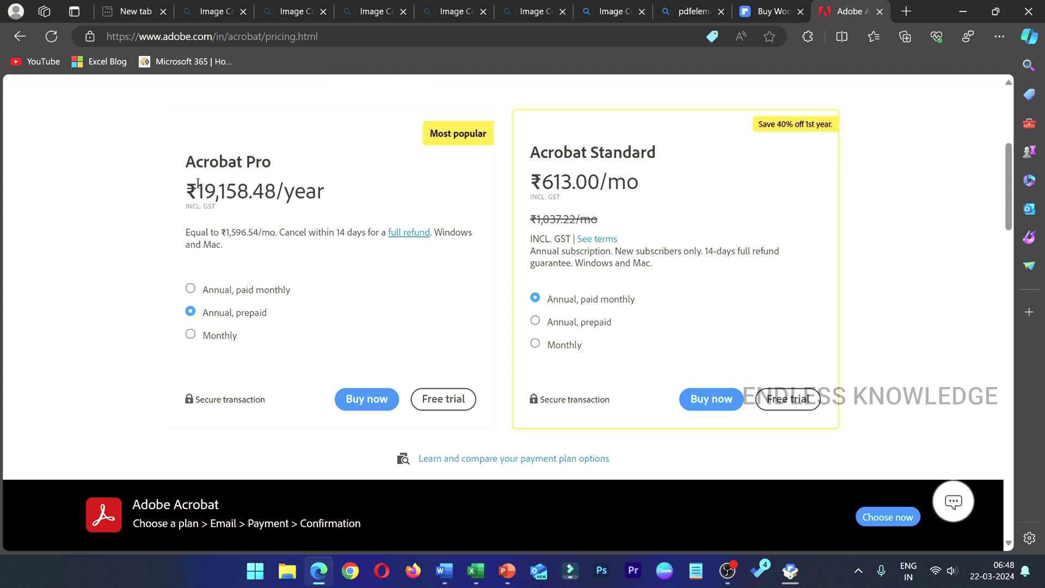
drag(197, 188, 351, 200)
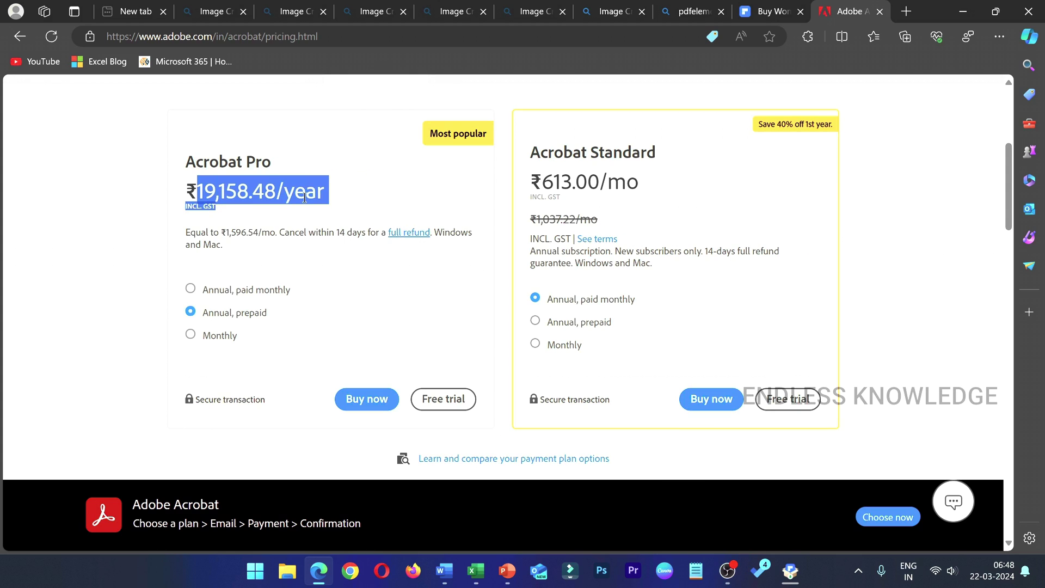
click(553, 321)
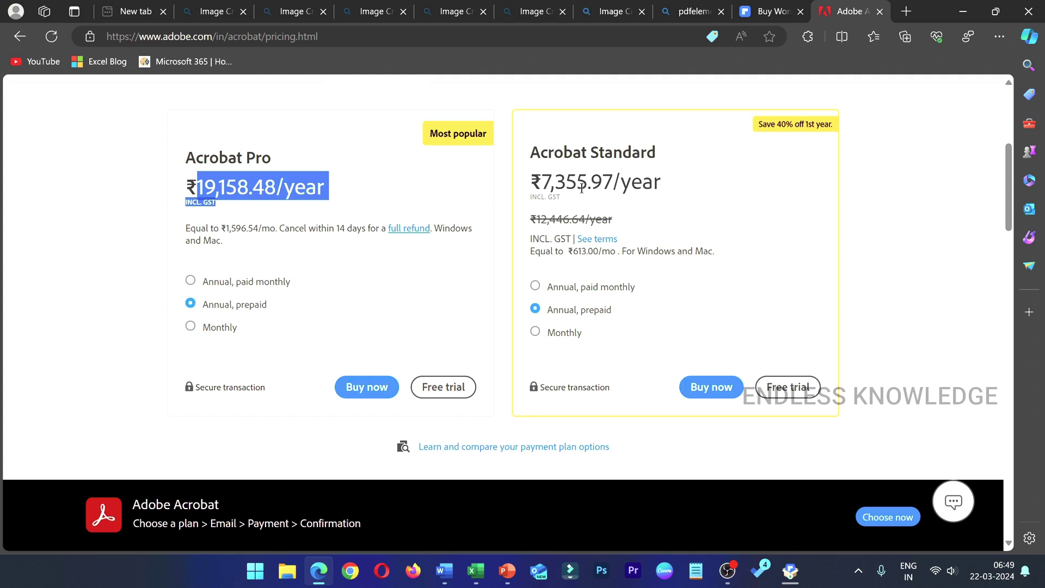
click(777, 10)
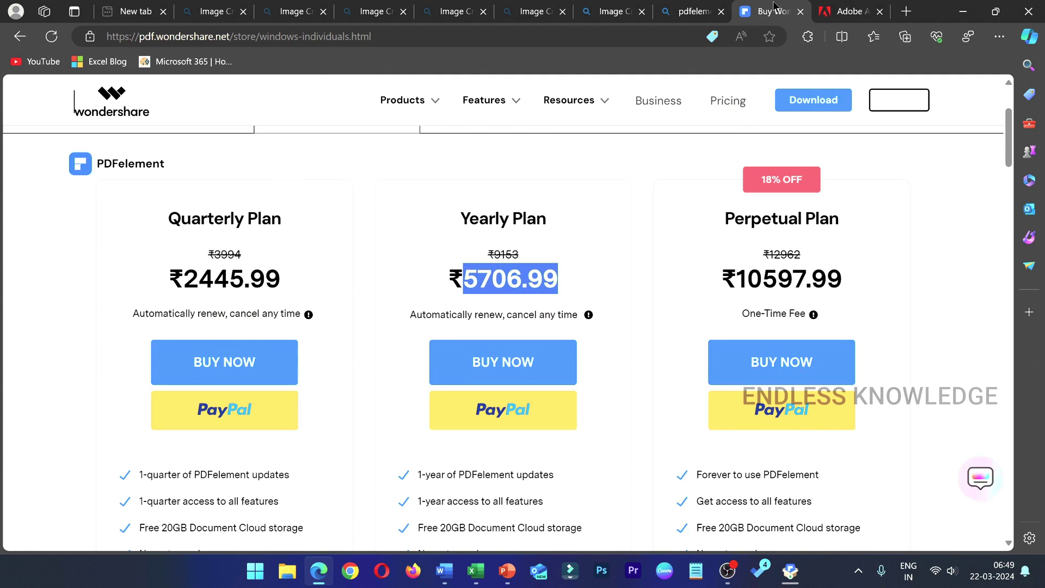
click(636, 261)
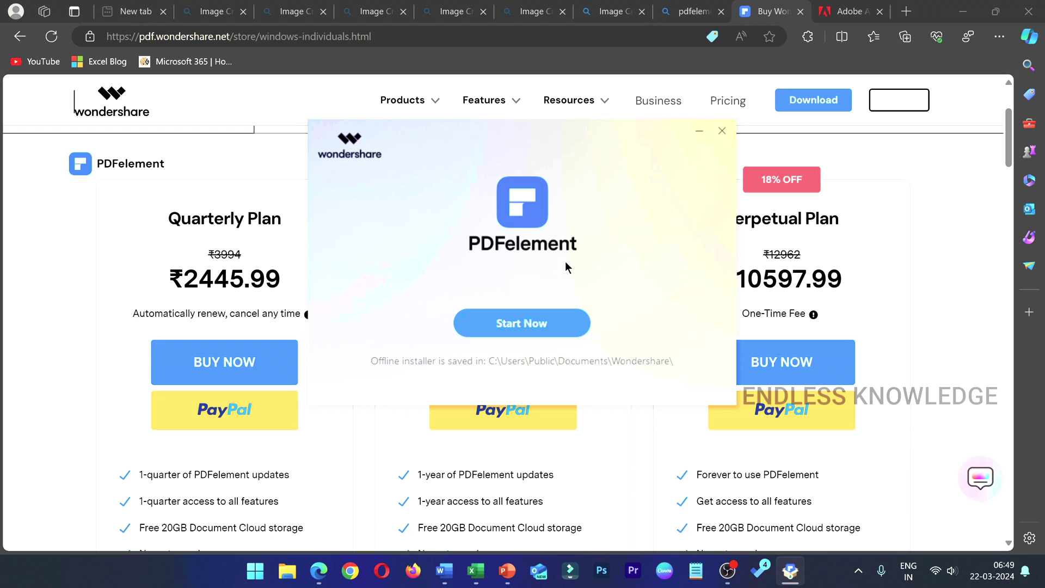
click(541, 331)
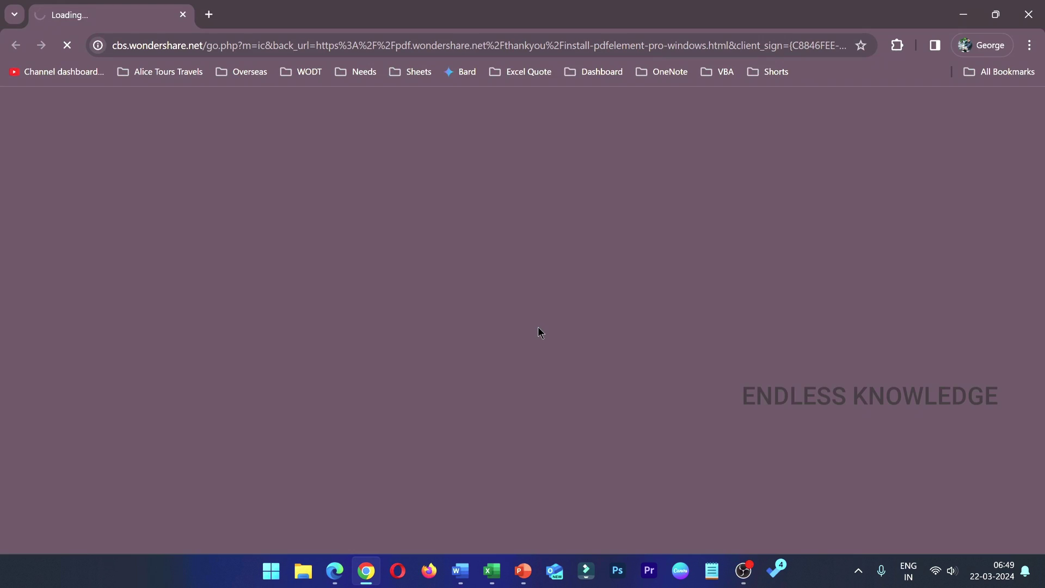